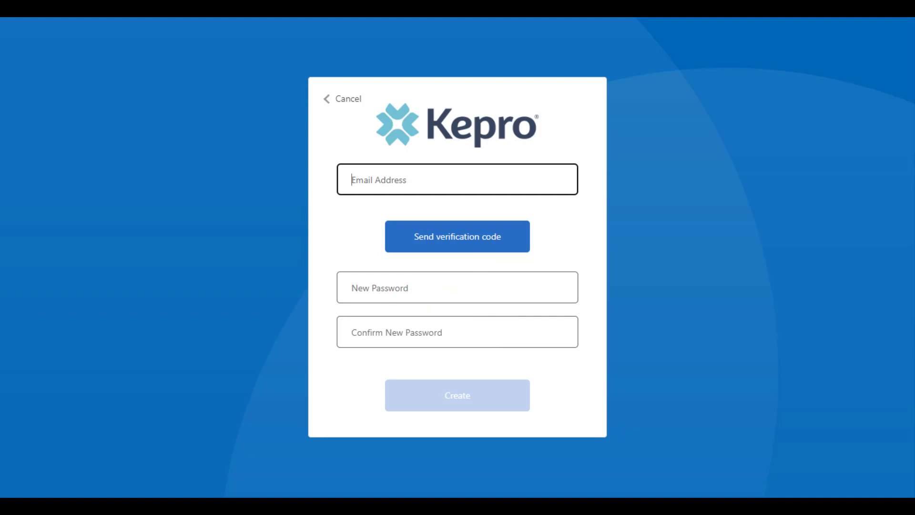
# Verify the registration email address with the emailed verification code, and create the account with a new, confirmed password
pyautogui.hotkey('ctrl', 'v')
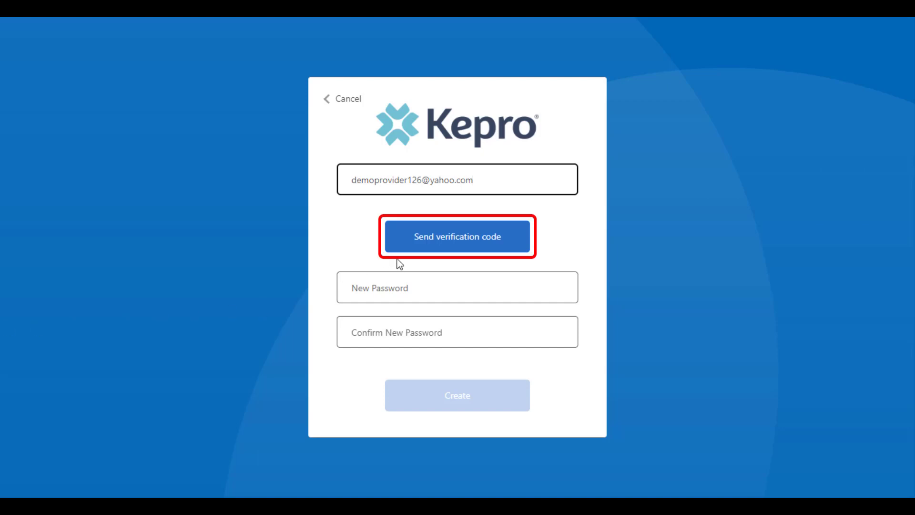
pyautogui.click(416, 248)
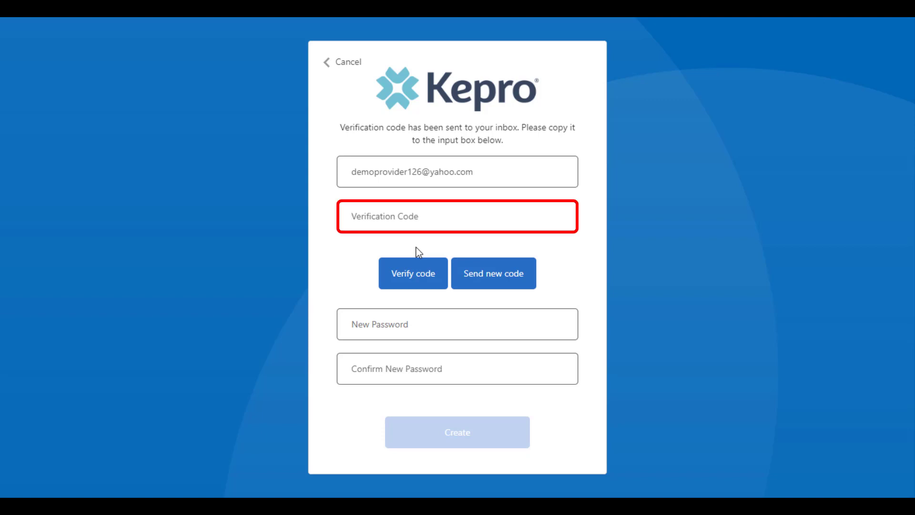
pyautogui.hotkey('ctrl', 'v')
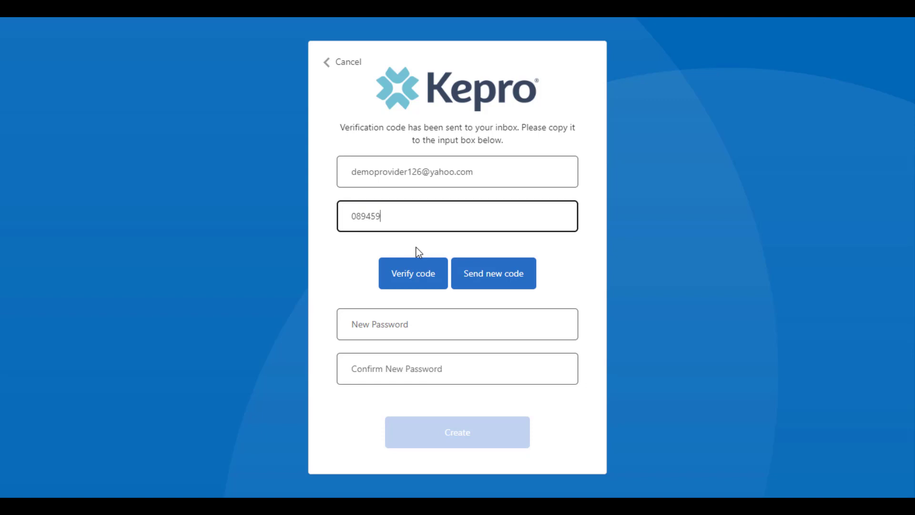
pyautogui.click(414, 273)
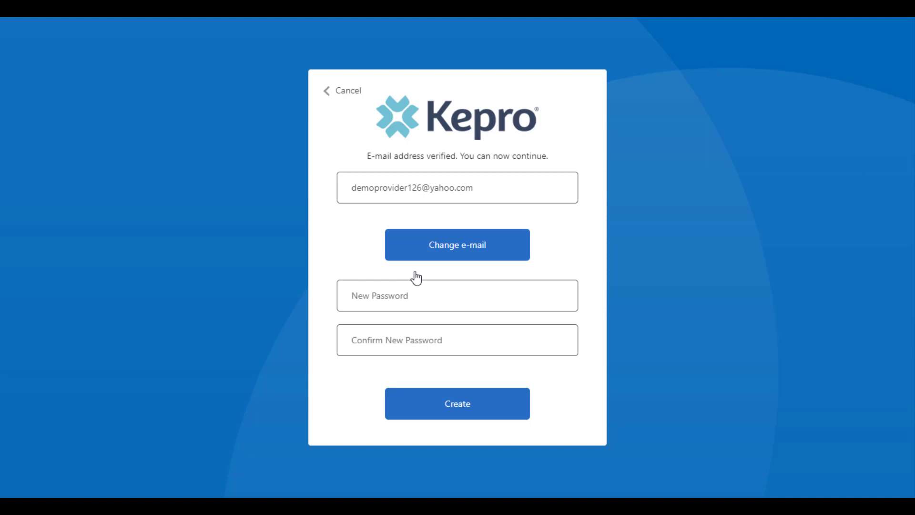
pyautogui.click(395, 300)
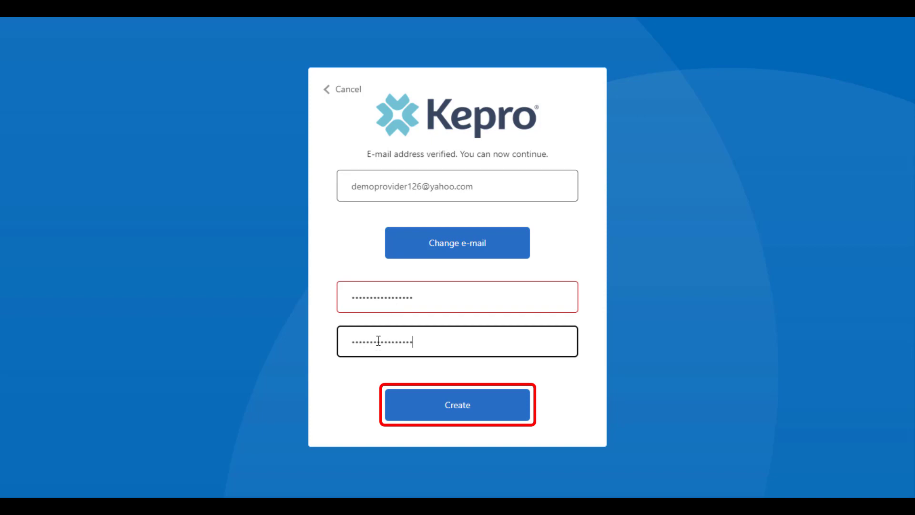
pyautogui.click(420, 414)
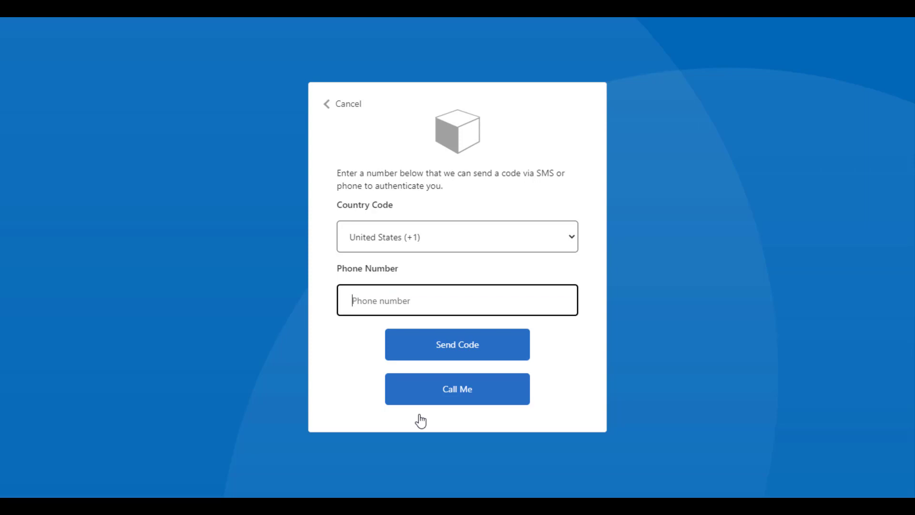
# Register the phone number for multi-factor authentication by requesting a code to it and entering the verification code received
pyautogui.click(474, 351)
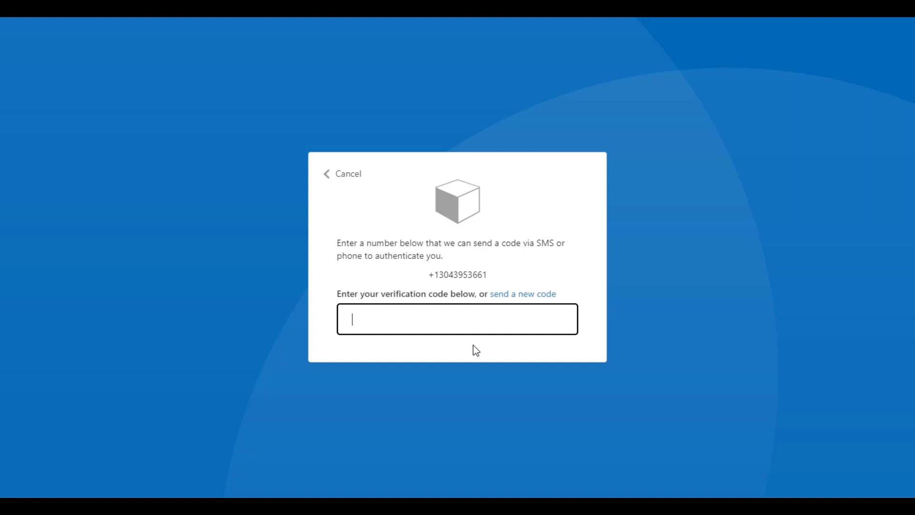
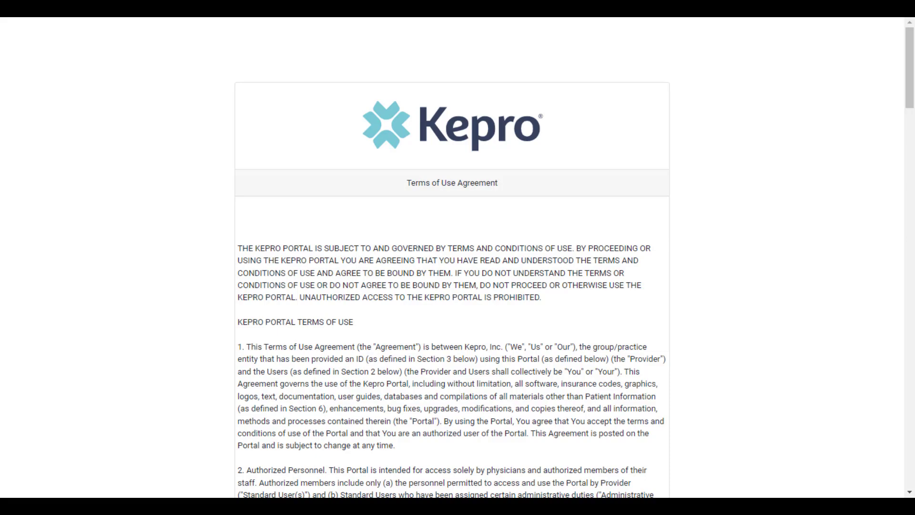
# Agree to the Terms of Use Agreement and continue into the portal
pyautogui.scroll(-20, 333, 407)
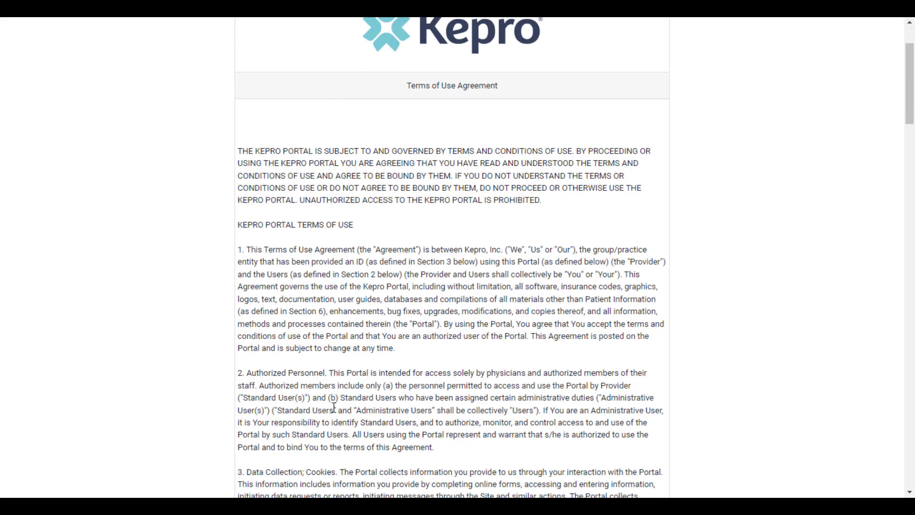
pyautogui.scroll(-15, 335, 415)
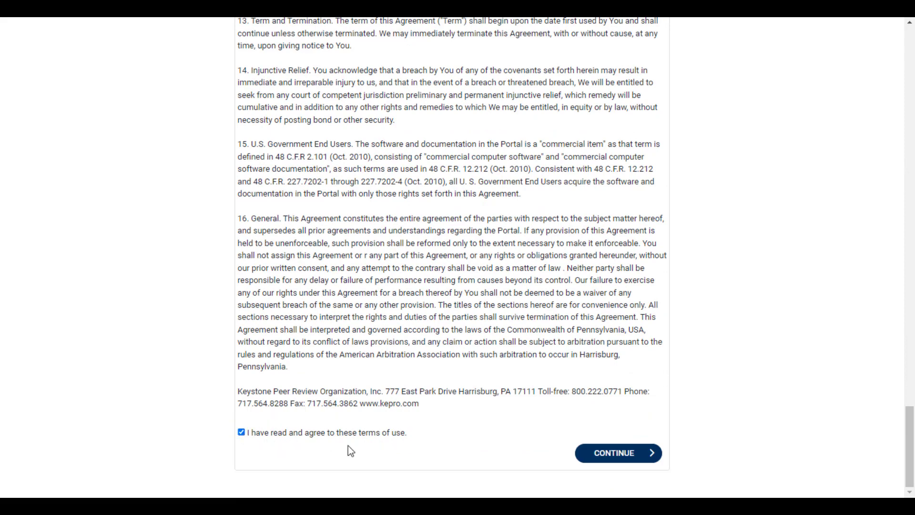
pyautogui.click(605, 458)
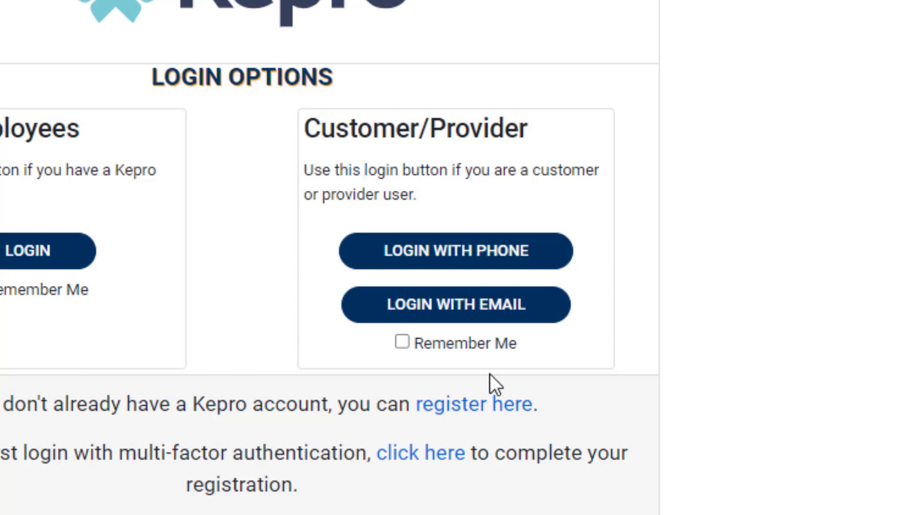
# Enable Remember Me for the Customer/Provider login, acknowledge the private-machine reminder, and choose to log in with phone
pyautogui.click(487, 343)
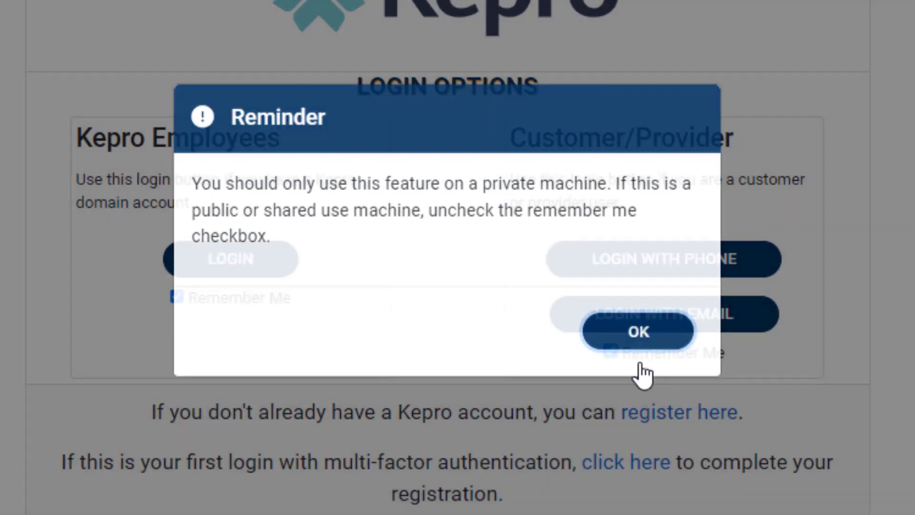
pyautogui.click(640, 365)
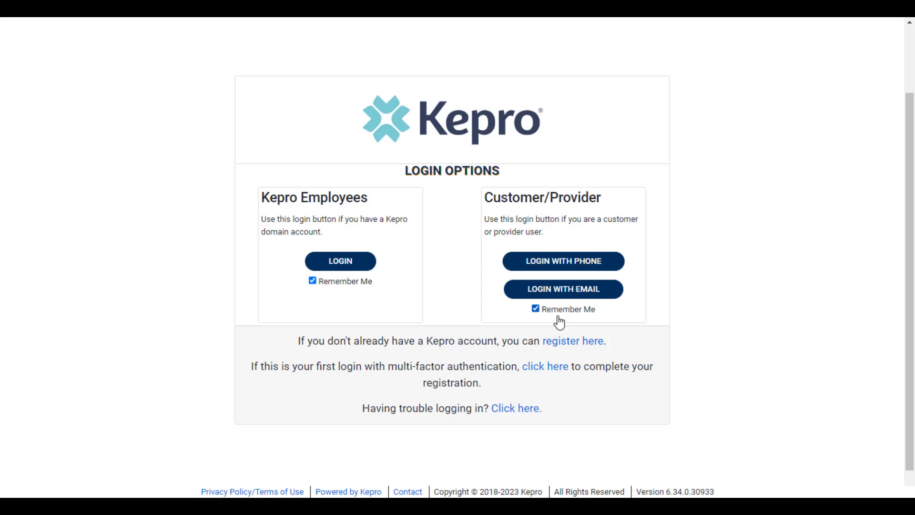
pyautogui.scroll(1, 559, 323)
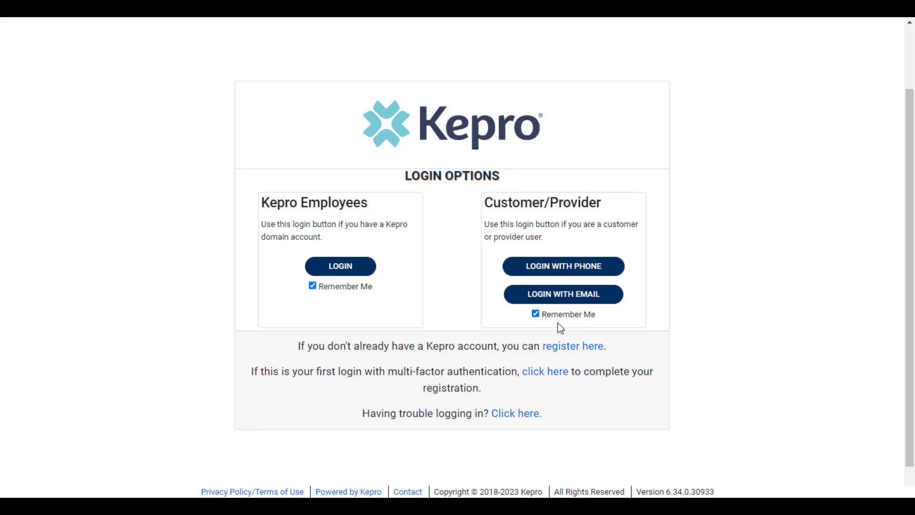
pyautogui.click(576, 268)
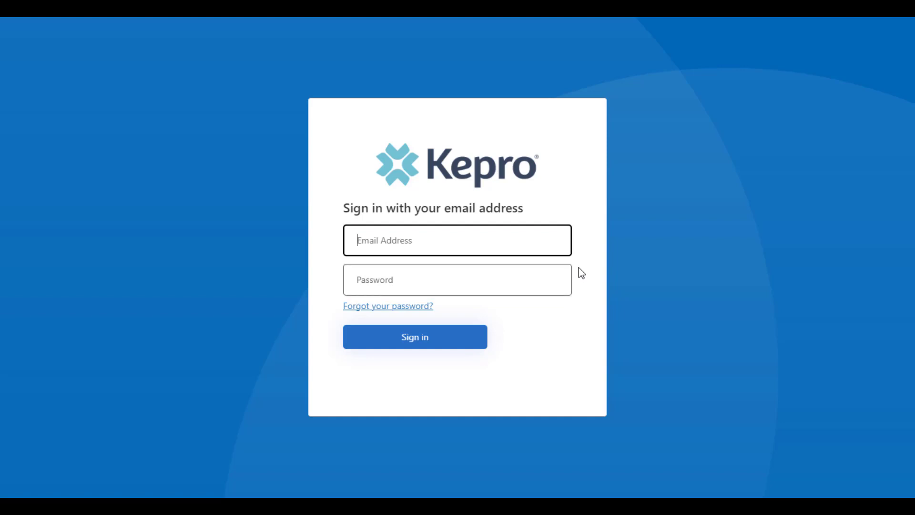
# Sign in with the account email and password, and authenticate with the verification code sent to the phone on record
pyautogui.click(486, 285)
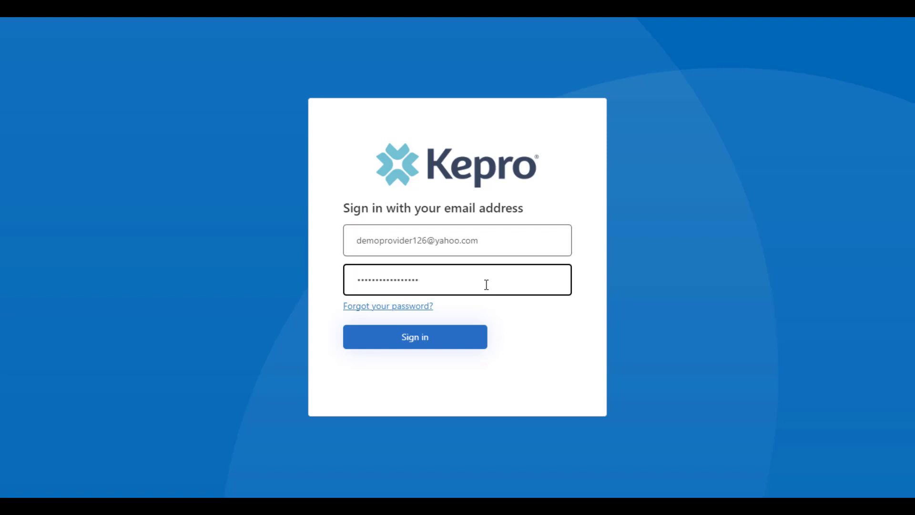
pyautogui.click(439, 337)
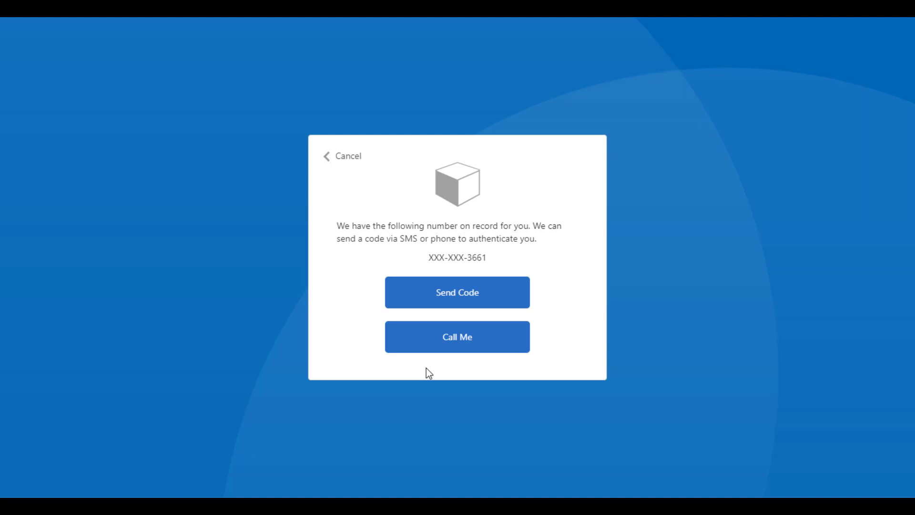
pyautogui.click(425, 301)
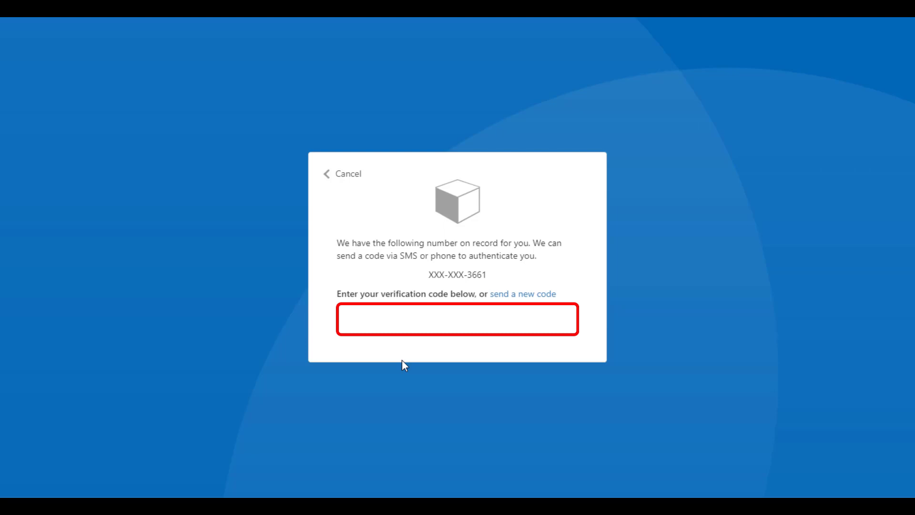
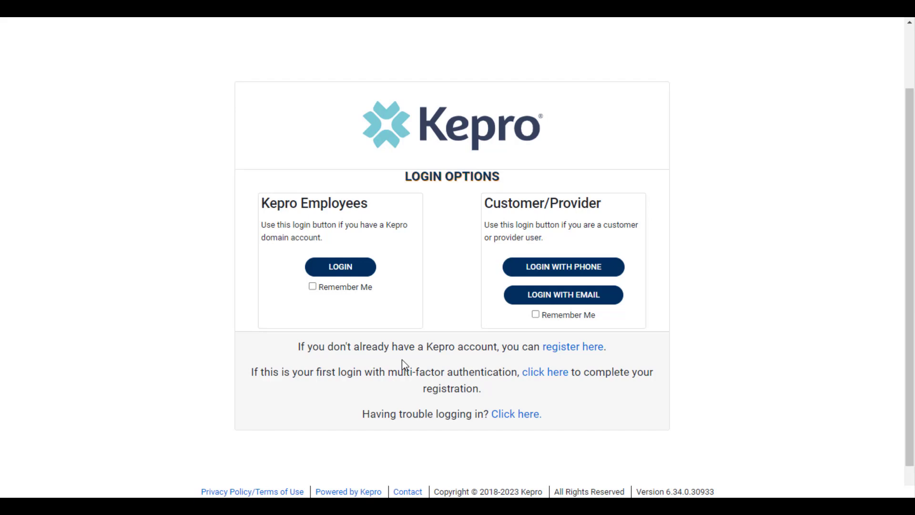
# Start a forgotten-password reset from the Customer/Provider phone login and verify the account email with the emailed verification code
pyautogui.click(557, 269)
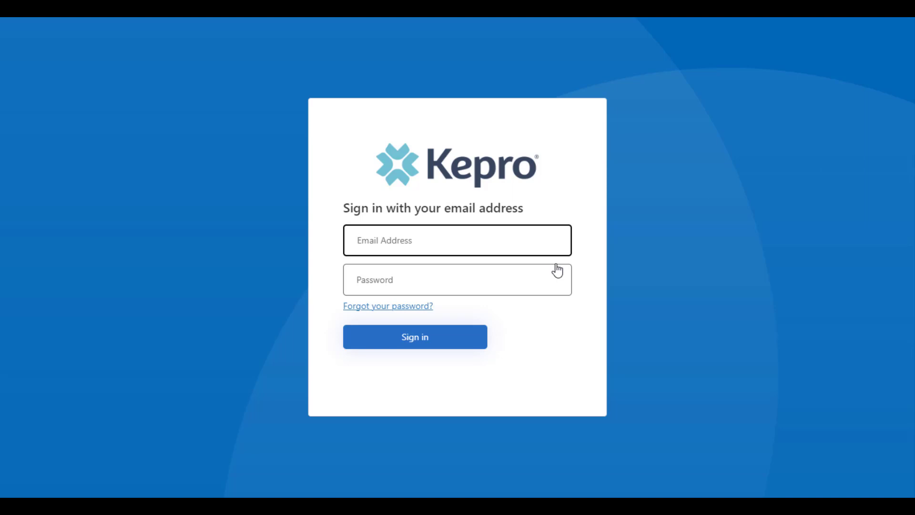
pyautogui.click(402, 309)
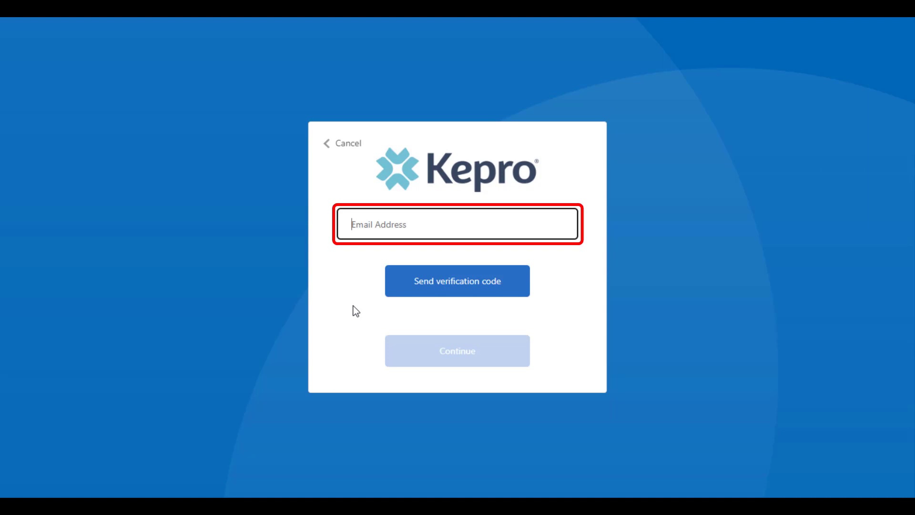
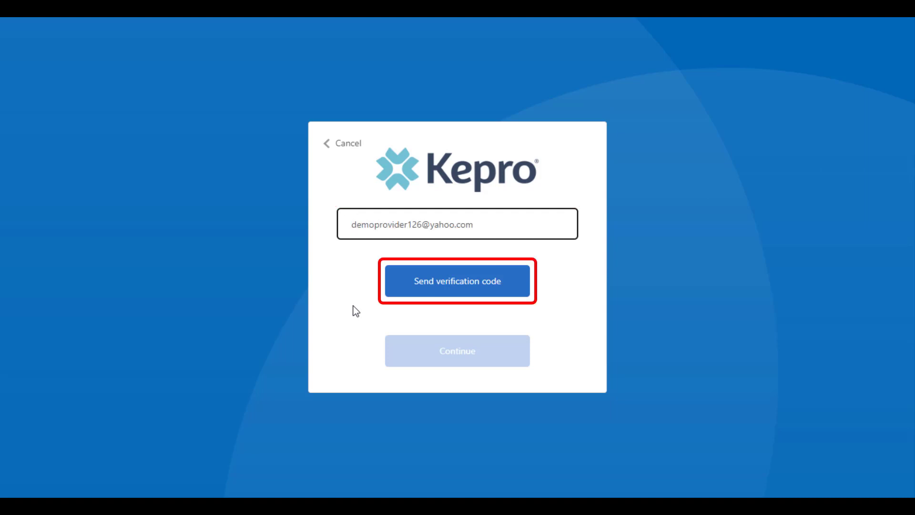
pyautogui.click(410, 297)
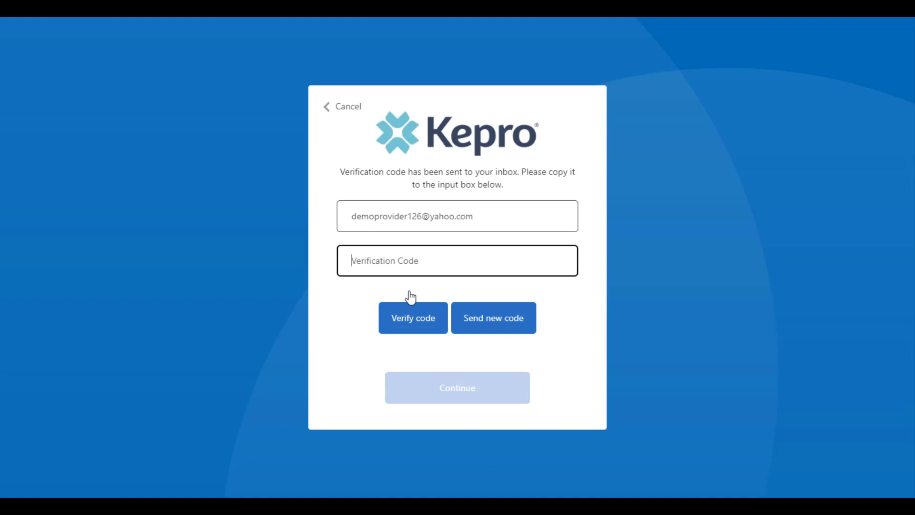
pyautogui.hotkey('ctrl', 'v')
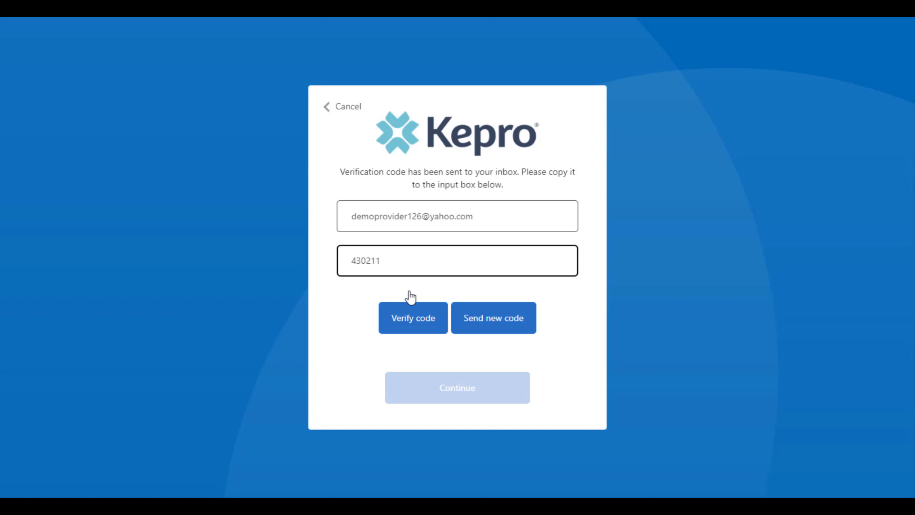
pyautogui.click(413, 327)
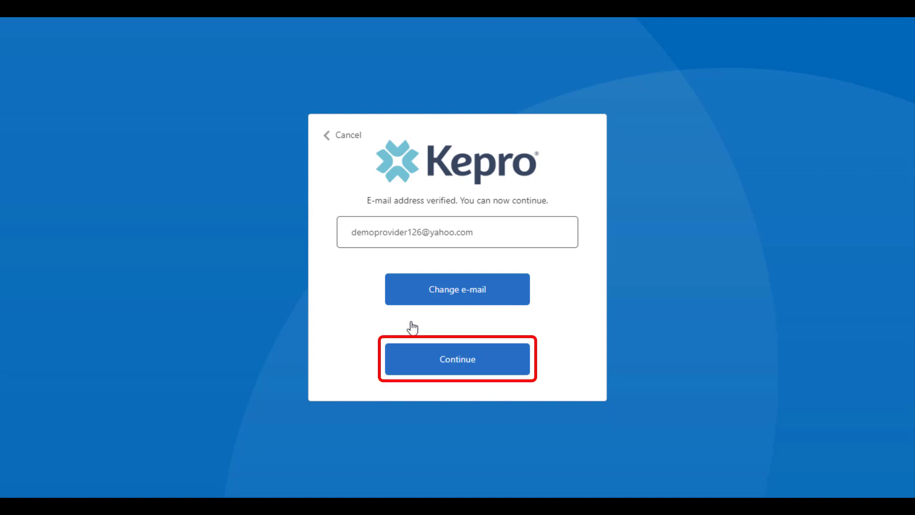
pyautogui.click(413, 370)
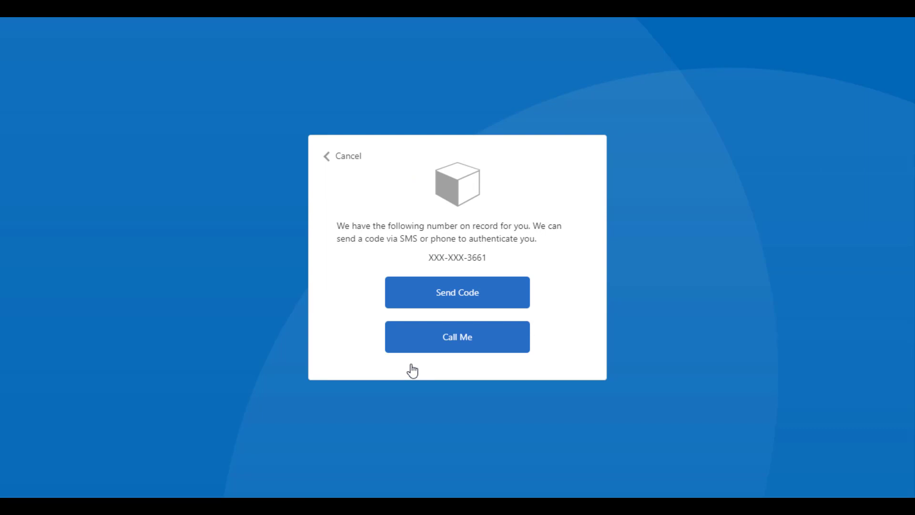
# Authenticate with the verification code sent to the phone on record, and set and confirm the new account password
pyautogui.click(432, 301)
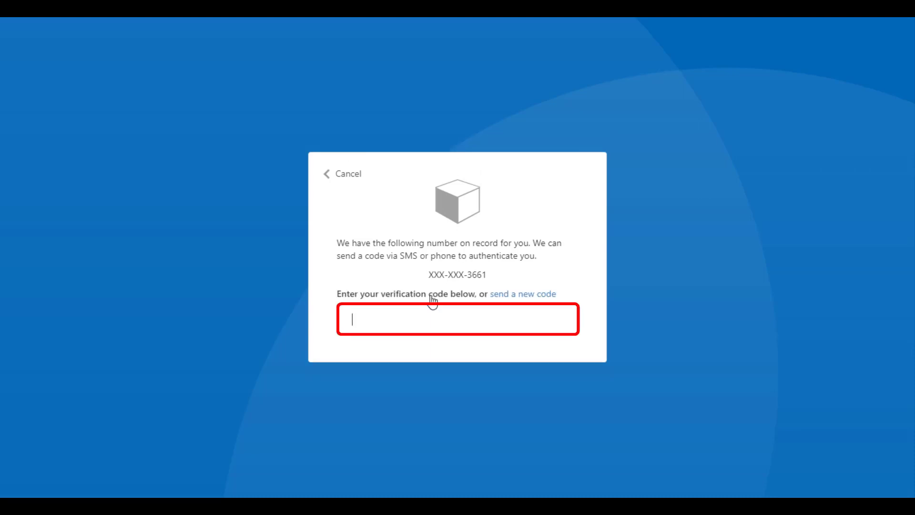
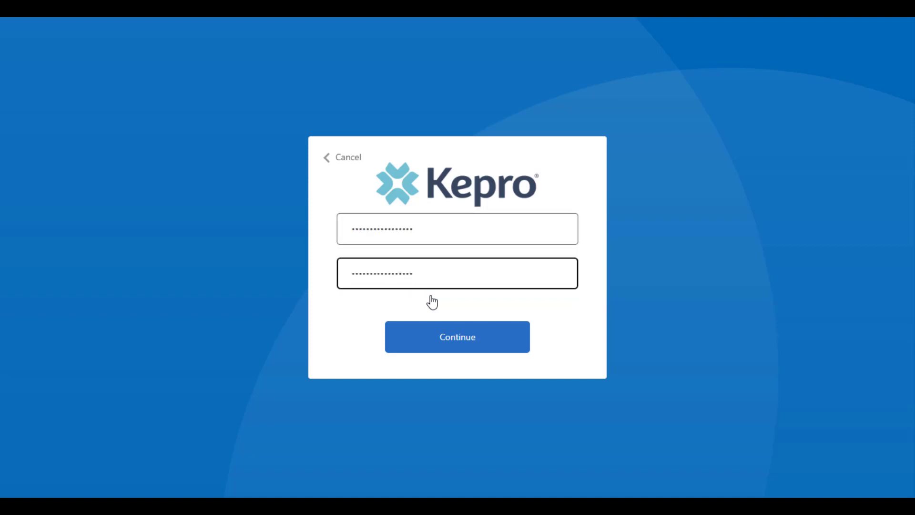
pyautogui.click(430, 341)
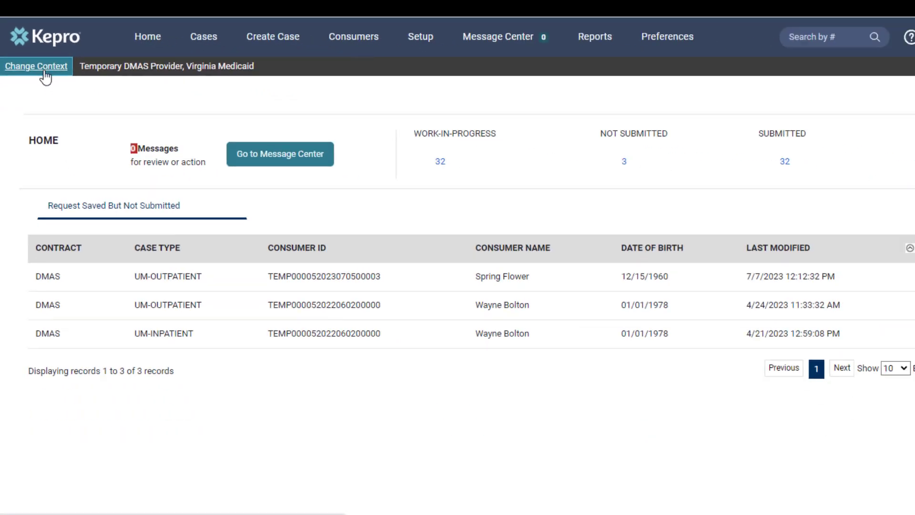
# Switch the provider context to VA Demo Provider under the Virginia Medicaid contract
pyautogui.click(114, 171)
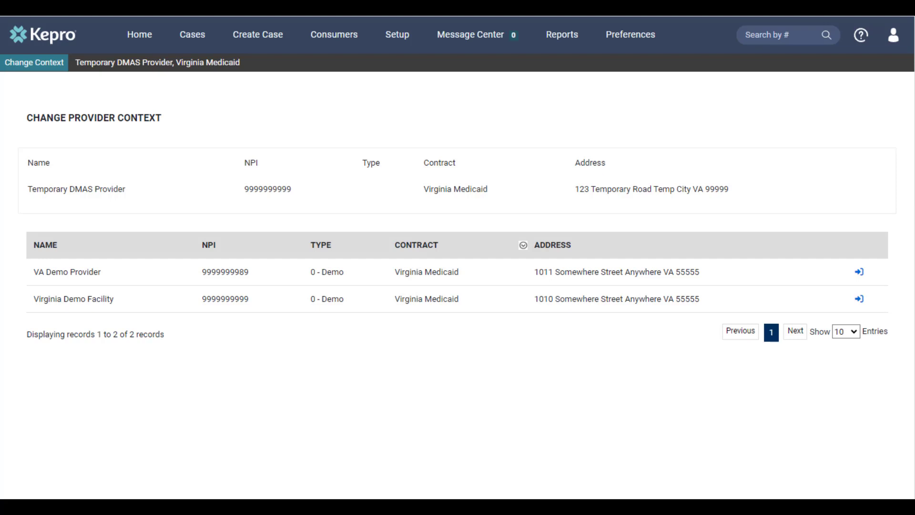
pyautogui.click(859, 273)
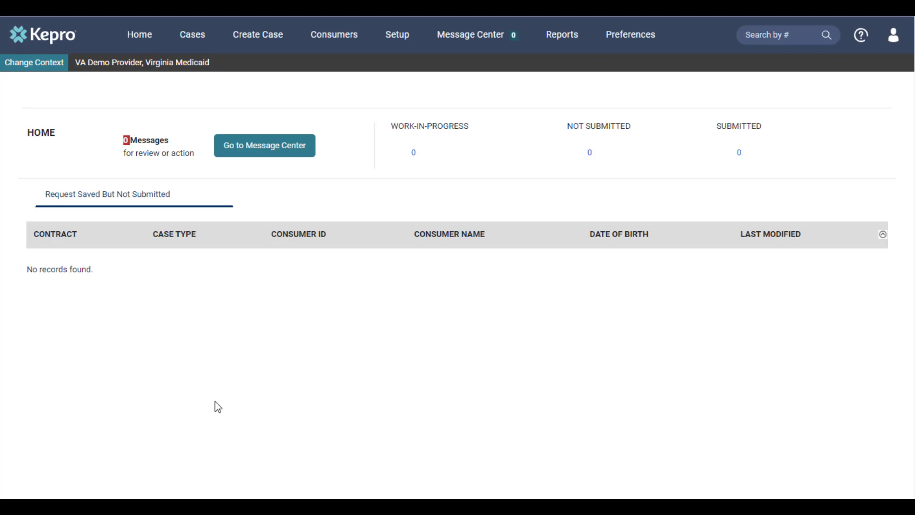
# Switch the provider context to Virginia Demo Facility under Virginia Medicaid and start creating a new case
pyautogui.click(43, 75)
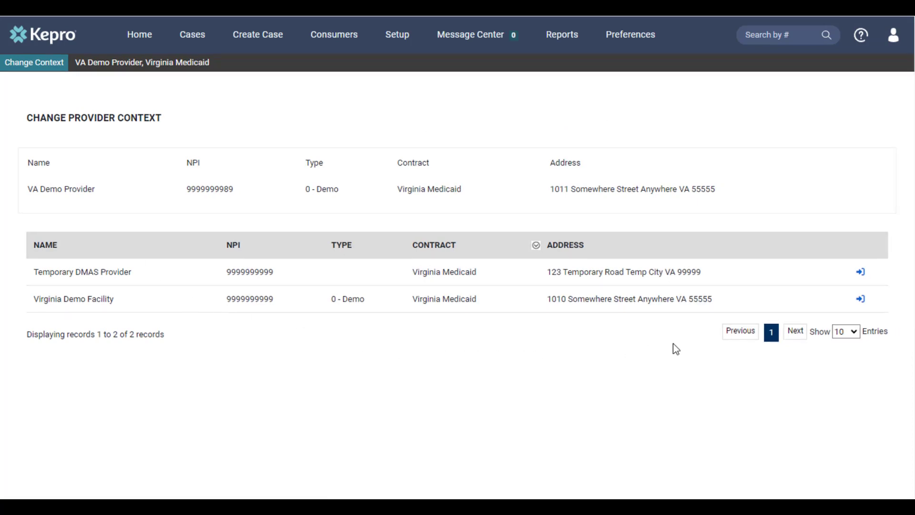
pyautogui.click(860, 300)
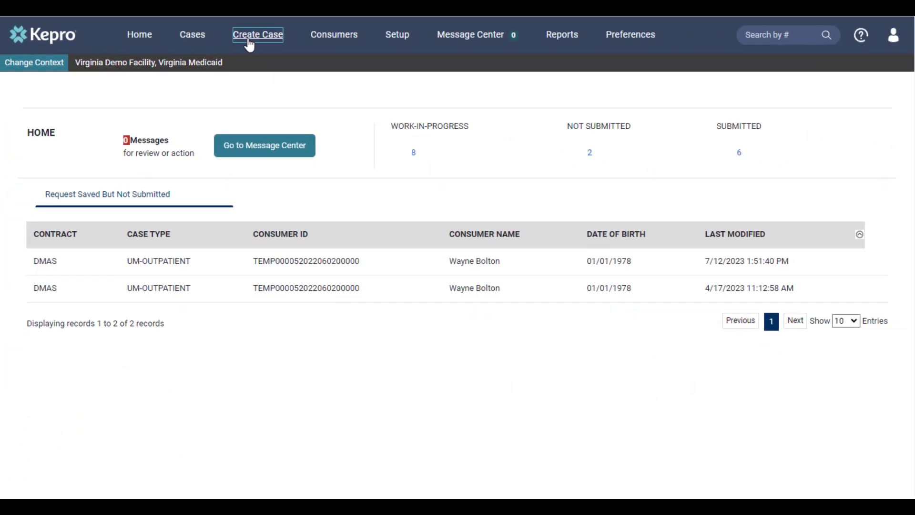
pyautogui.click(386, 52)
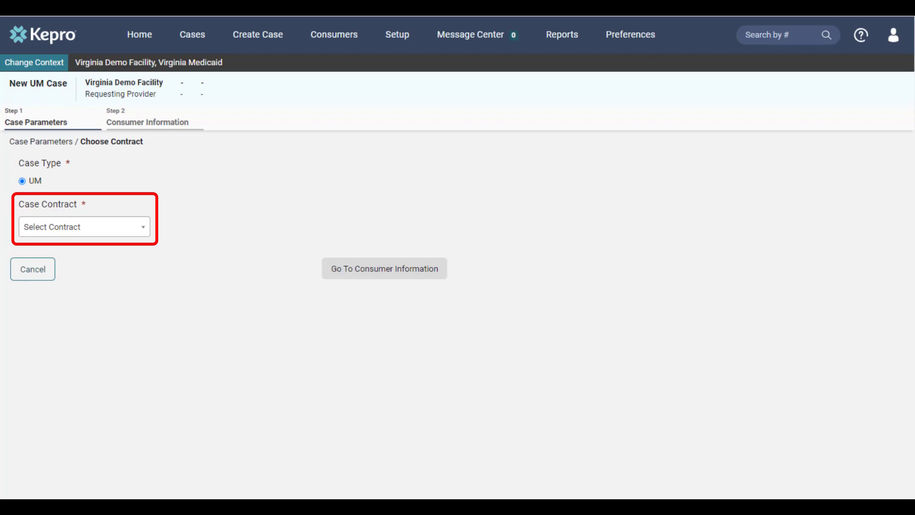
# Set the case contract to DMAS and the request type to Outpatient, and continue to the consumer information
pyautogui.click(126, 231)
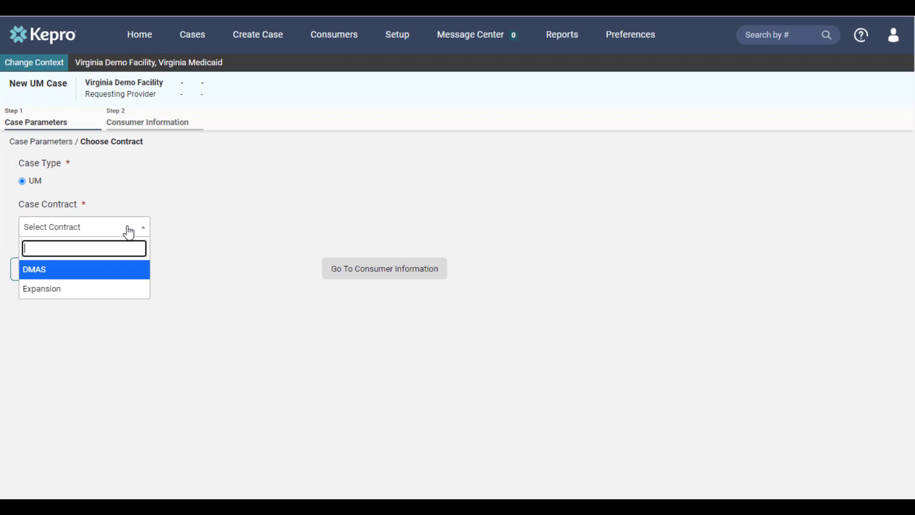
pyautogui.click(104, 281)
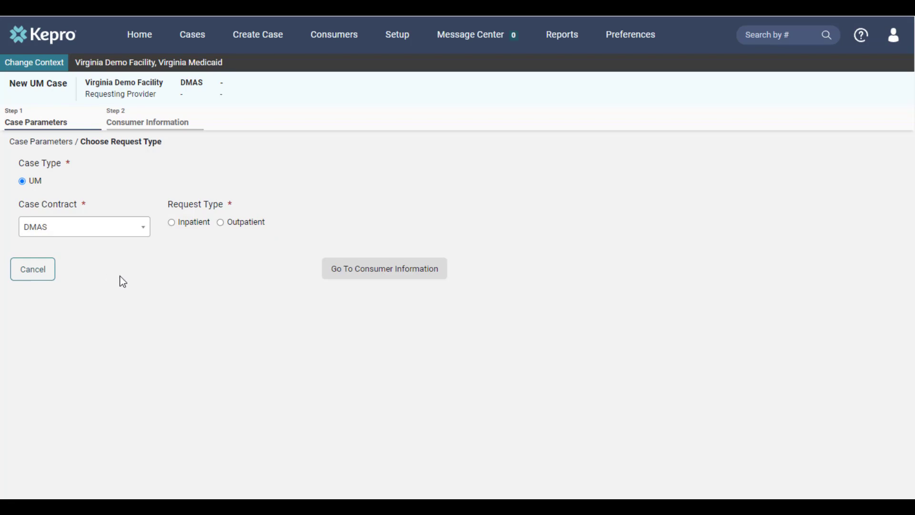
pyautogui.click(247, 224)
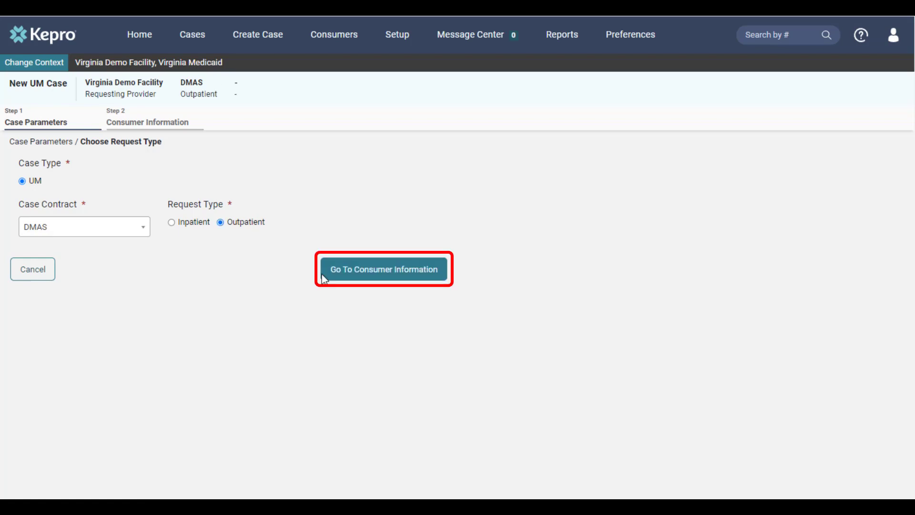
pyautogui.click(343, 279)
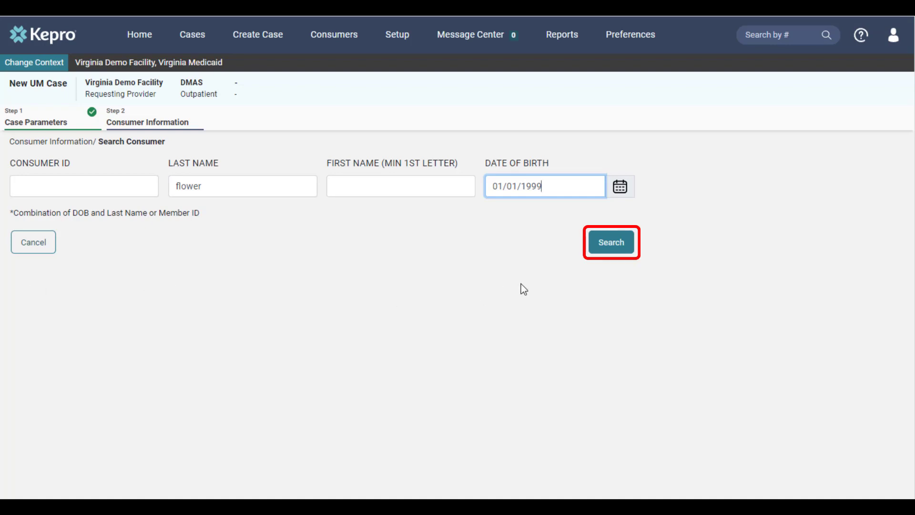
# Search for the consumer by last name and date of birth, choose the matching Virginia Medicaid record, and create the case
pyautogui.click(611, 248)
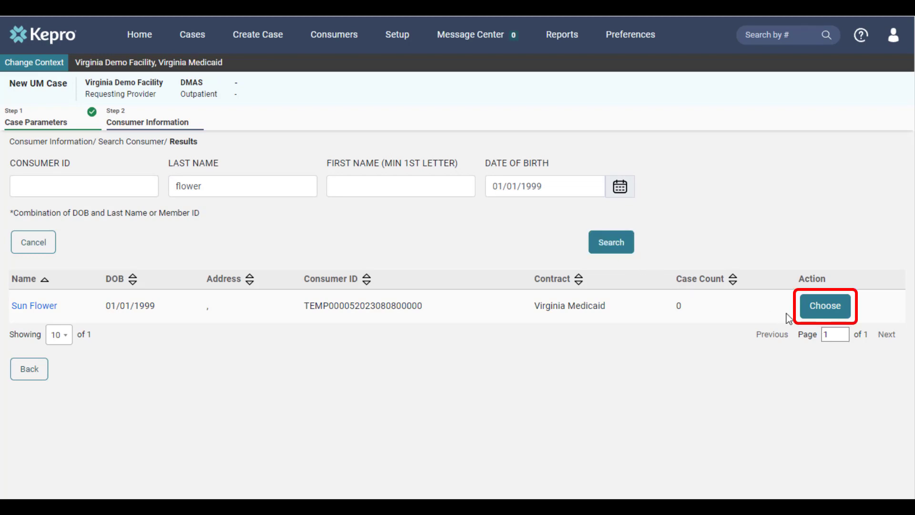
pyautogui.click(824, 307)
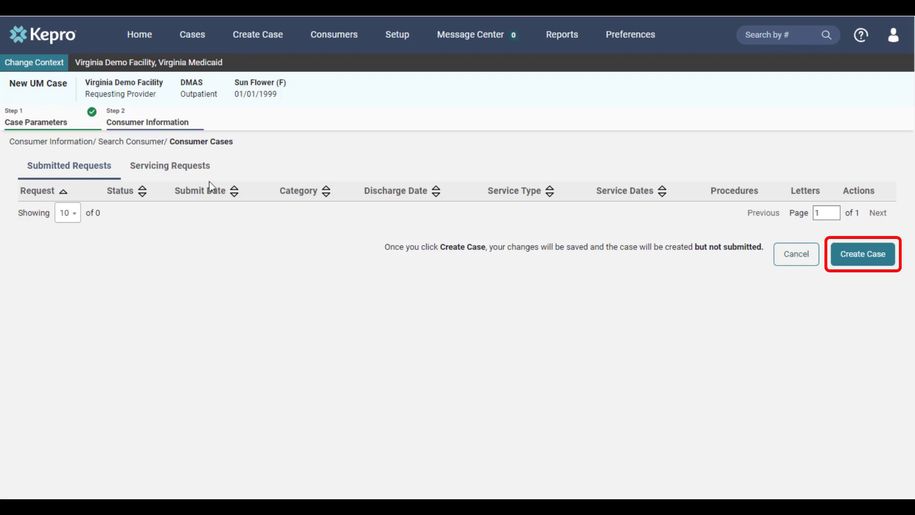
pyautogui.click(863, 265)
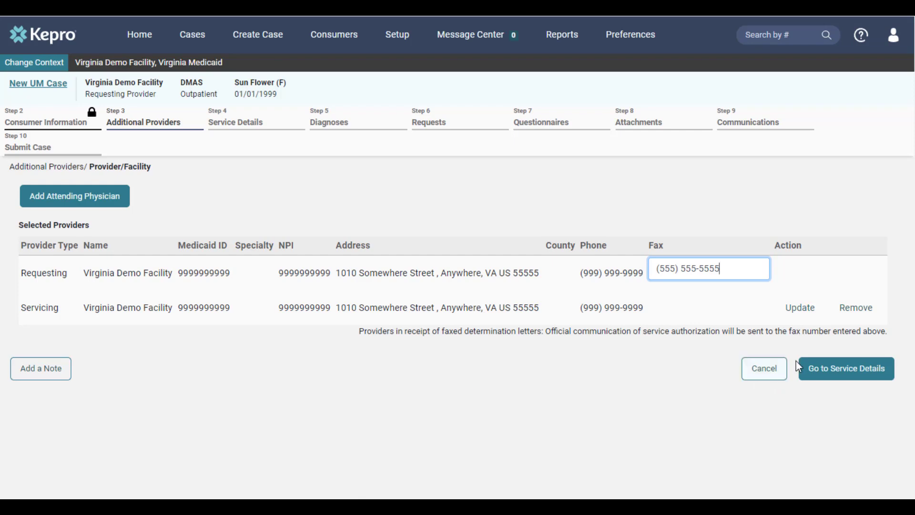
# Replace the servicing provider with Demo Facility, found through a facility search by NPI, and continue to the service details
pyautogui.click(818, 315)
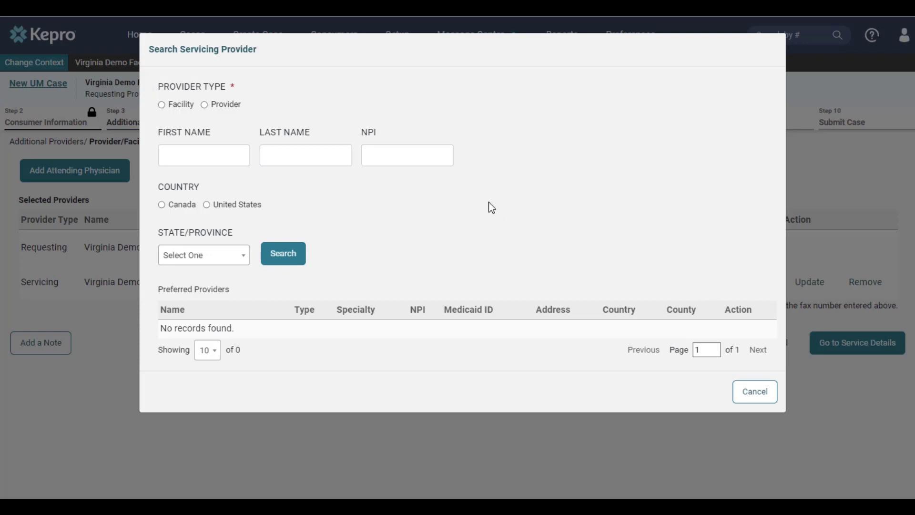
pyautogui.click(182, 103)
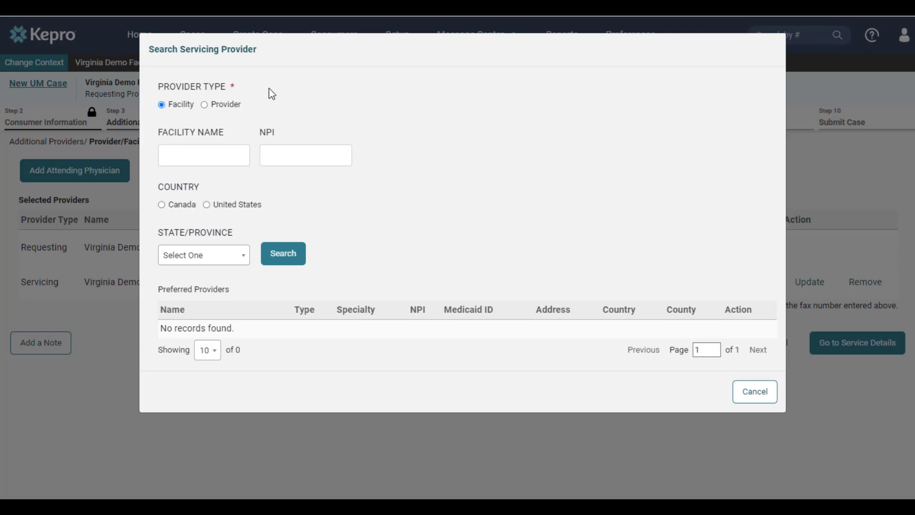
pyautogui.click(235, 107)
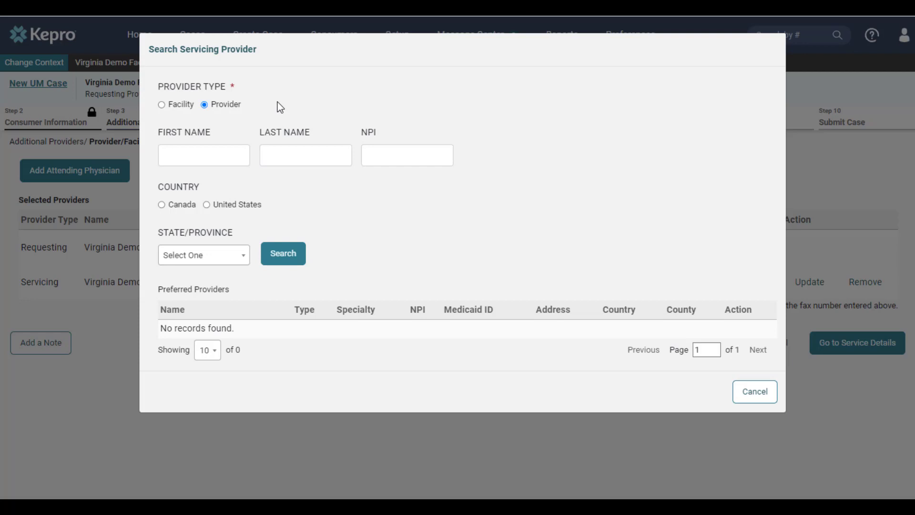
pyautogui.click(180, 106)
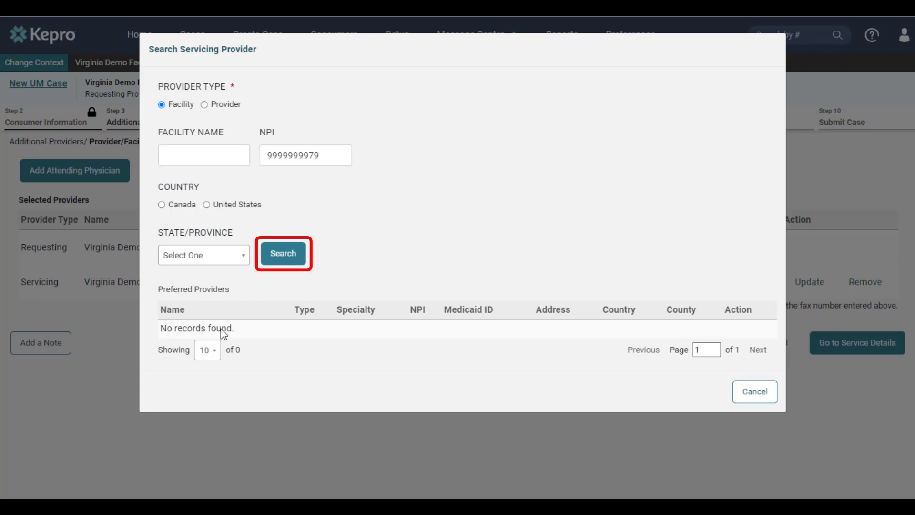
pyautogui.click(278, 262)
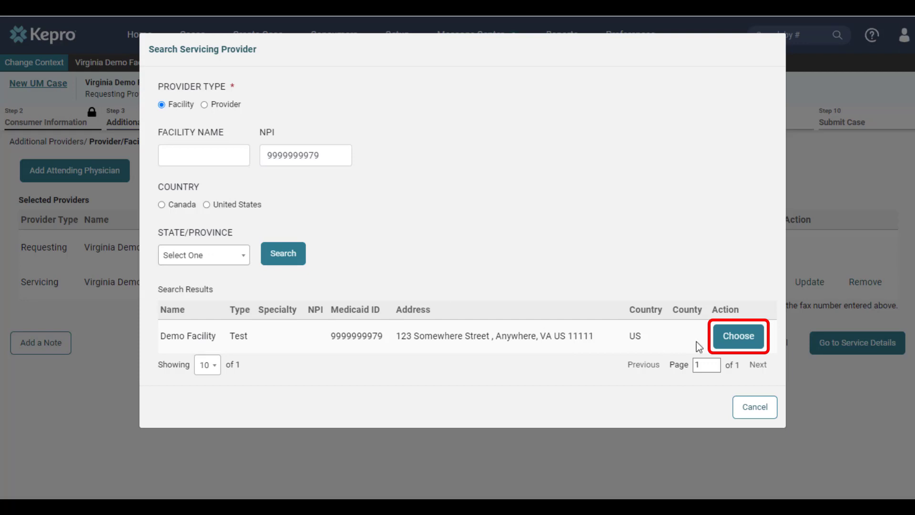
pyautogui.click(736, 338)
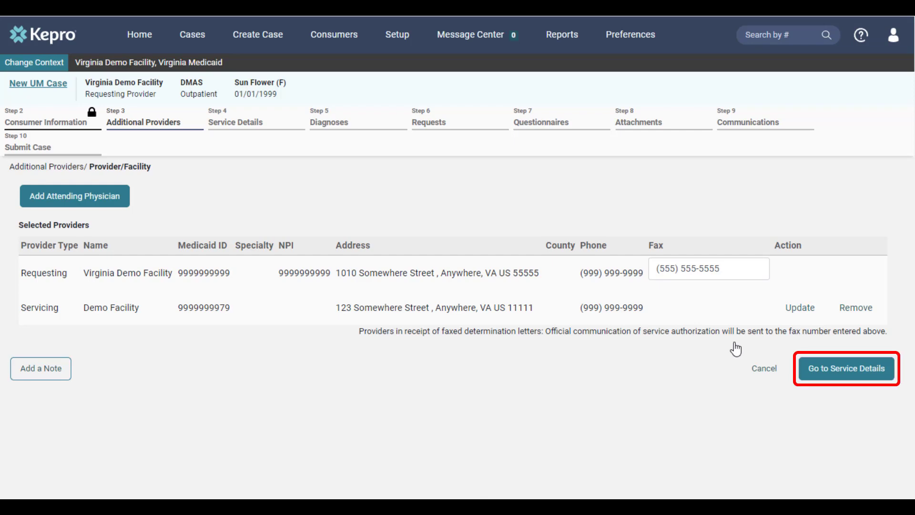
pyautogui.click(817, 376)
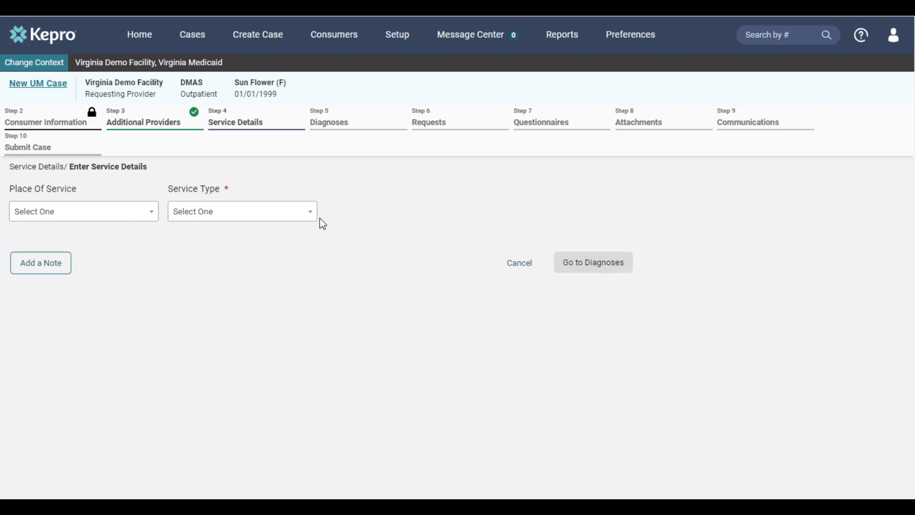
# Set the service type to 0052 - Baby Care and continue to the diagnoses
pyautogui.click(298, 217)
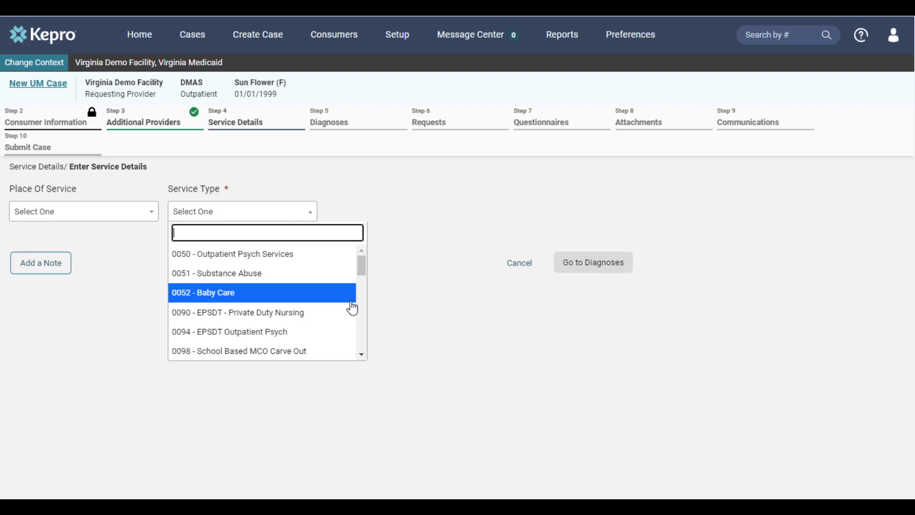
pyautogui.scroll(-3, 352, 307)
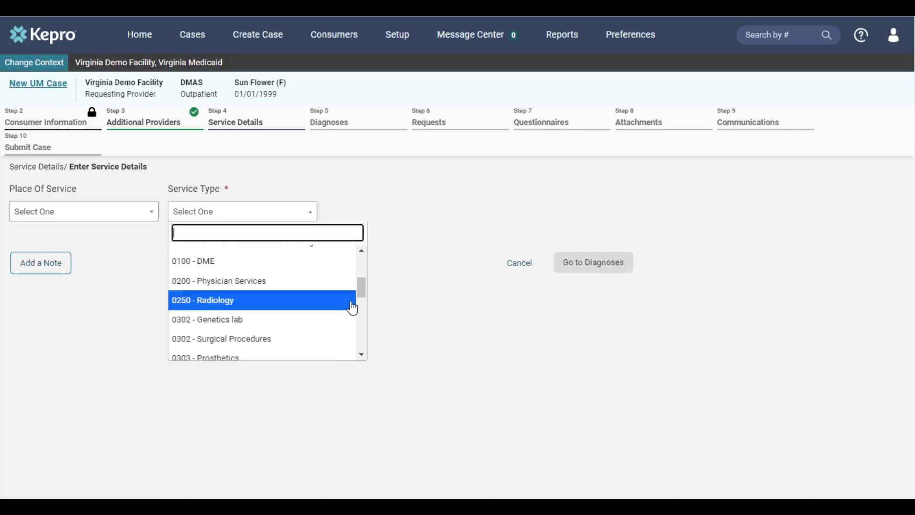
pyautogui.scroll(-2, 352, 308)
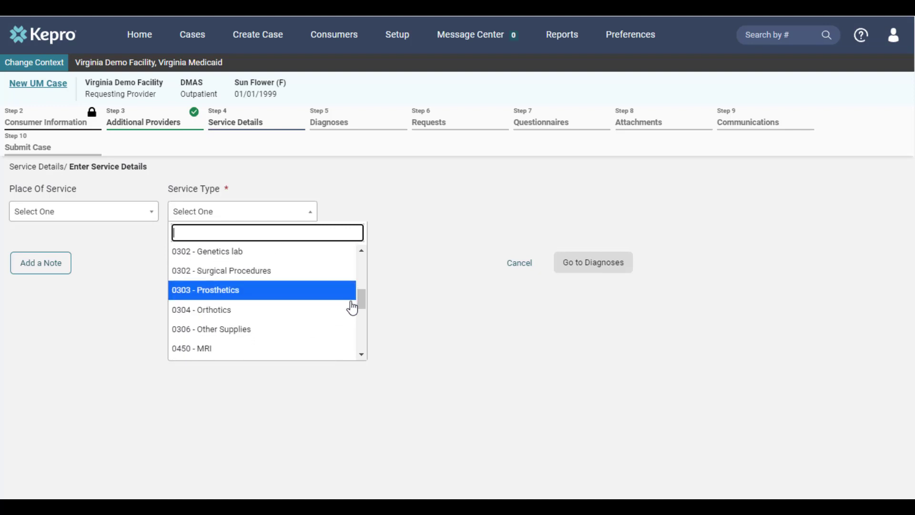
pyautogui.scroll(-2, 352, 307)
pyautogui.scroll(-2, 352, 307)
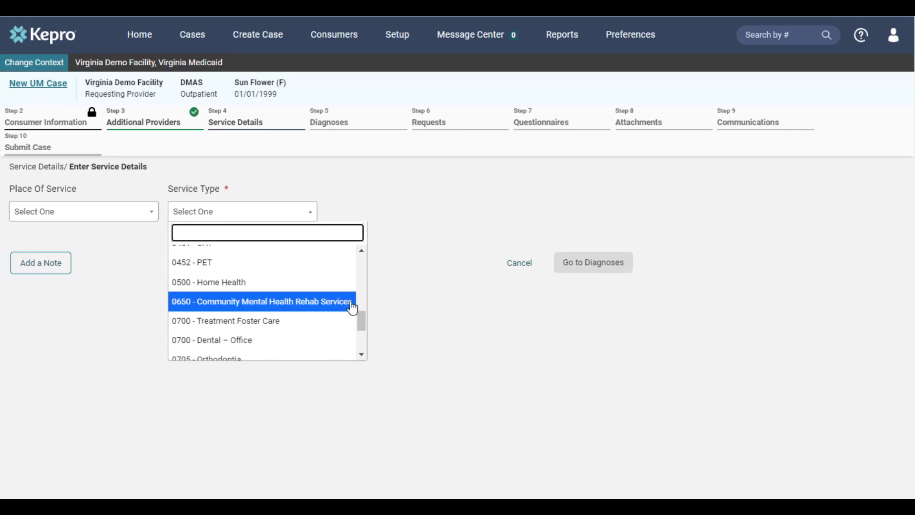
pyautogui.scroll(10, 352, 308)
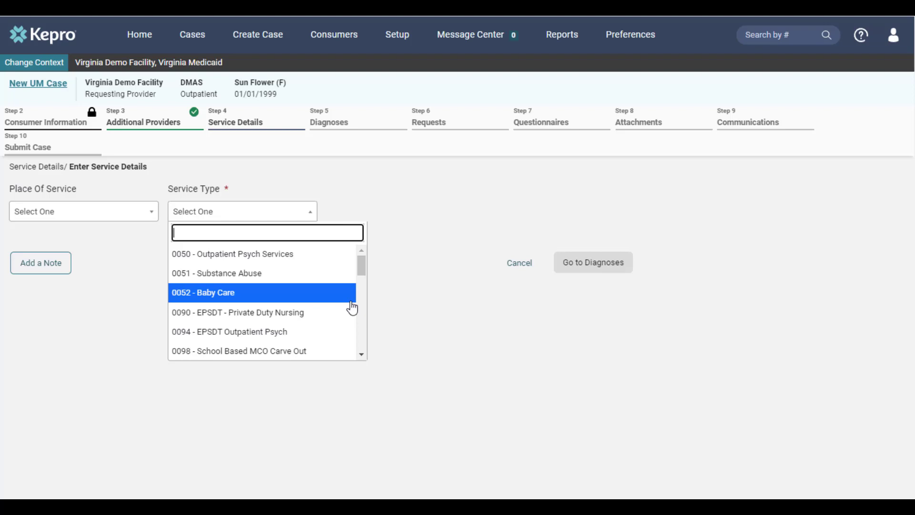
pyautogui.click(309, 302)
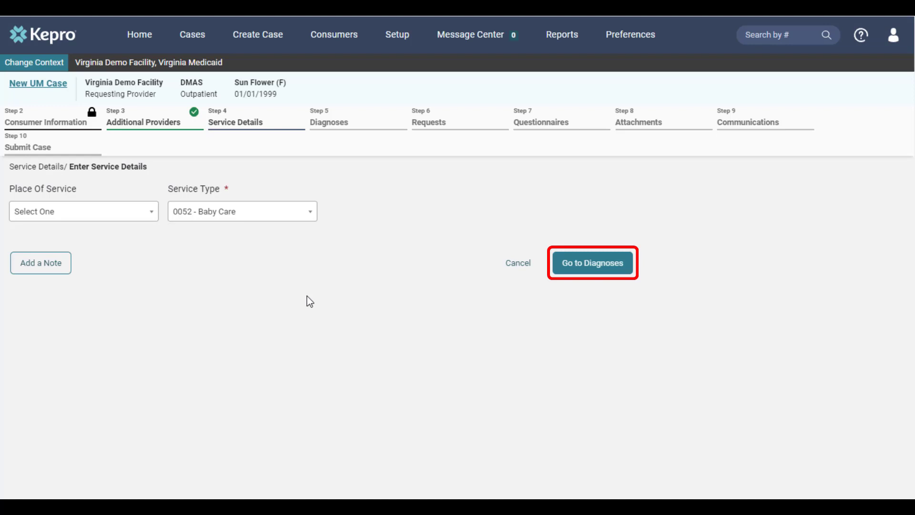
pyautogui.click(569, 276)
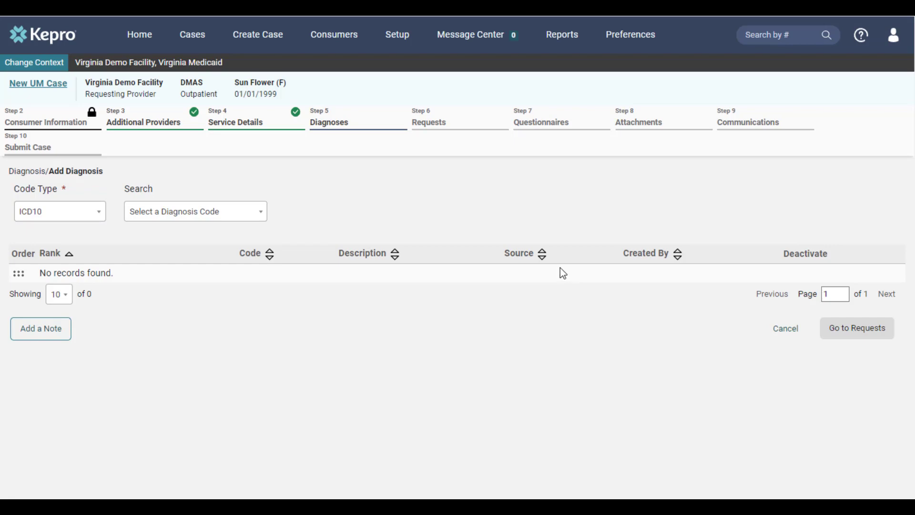
# Add the ICD10 diagnosis R68.89 Other General Symptoms and Signs to the case and continue to the requests
pyautogui.click(218, 219)
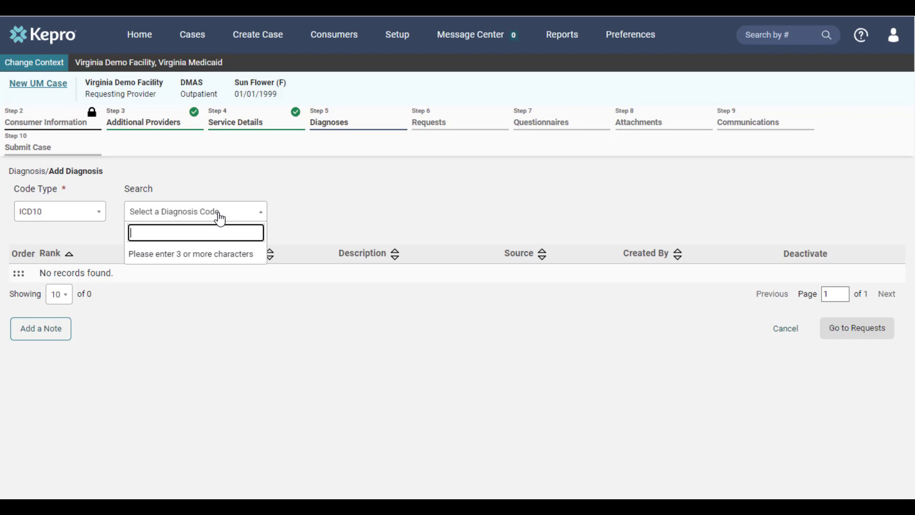
pyautogui.write('r68.89')
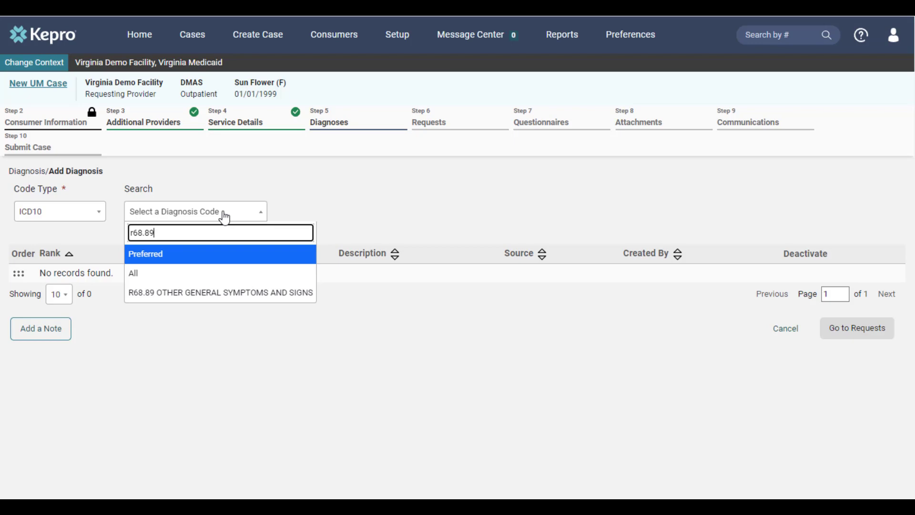
pyautogui.click(256, 293)
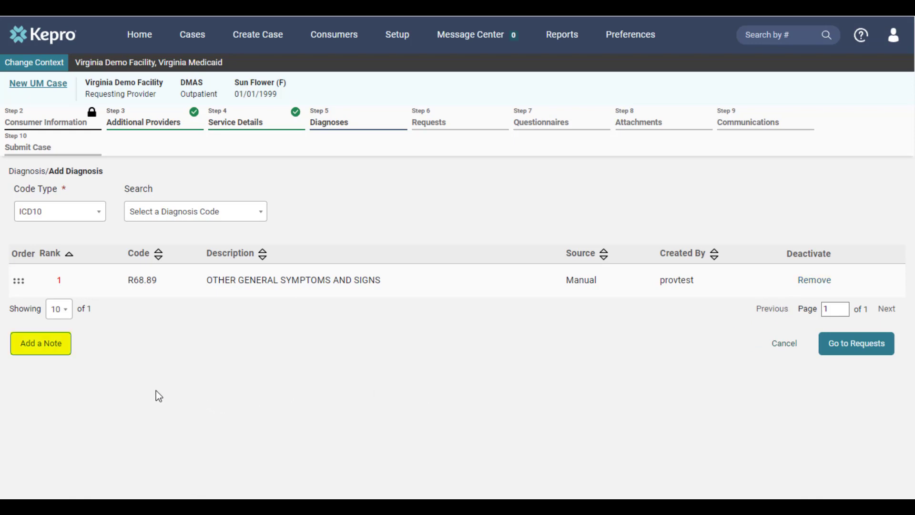
pyautogui.click(61, 355)
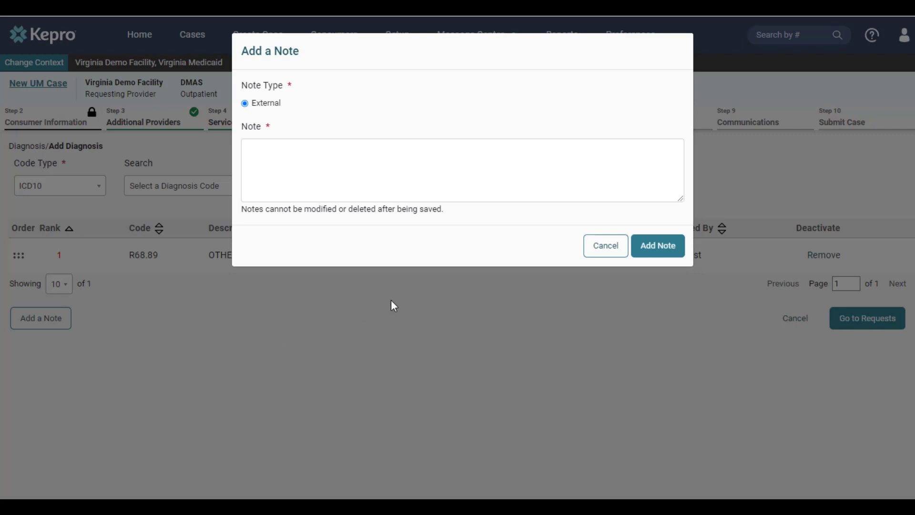
pyautogui.click(591, 252)
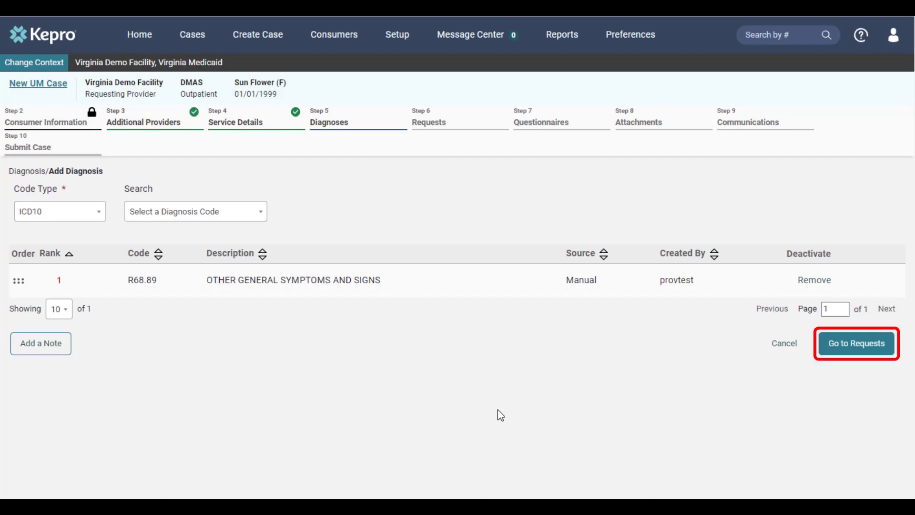
pyautogui.click(826, 352)
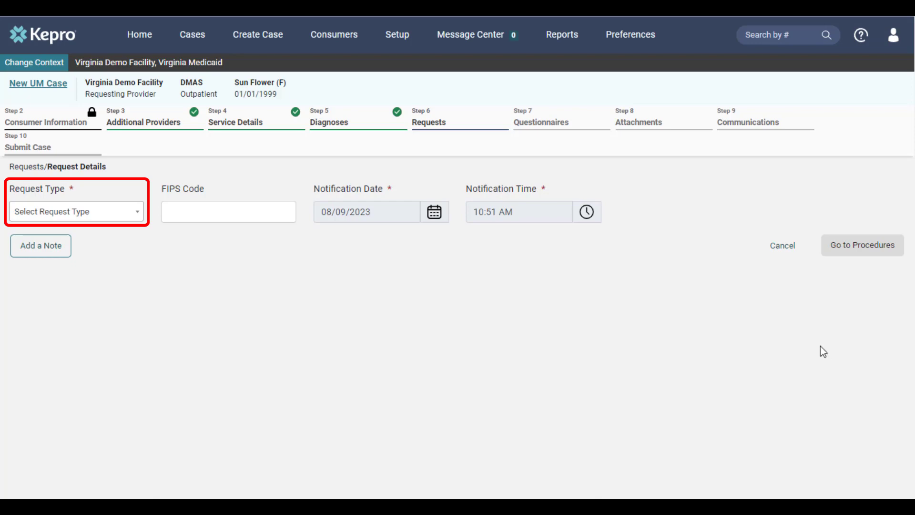
# Set the request type to Prior Auth and continue to the procedures
pyautogui.click(139, 218)
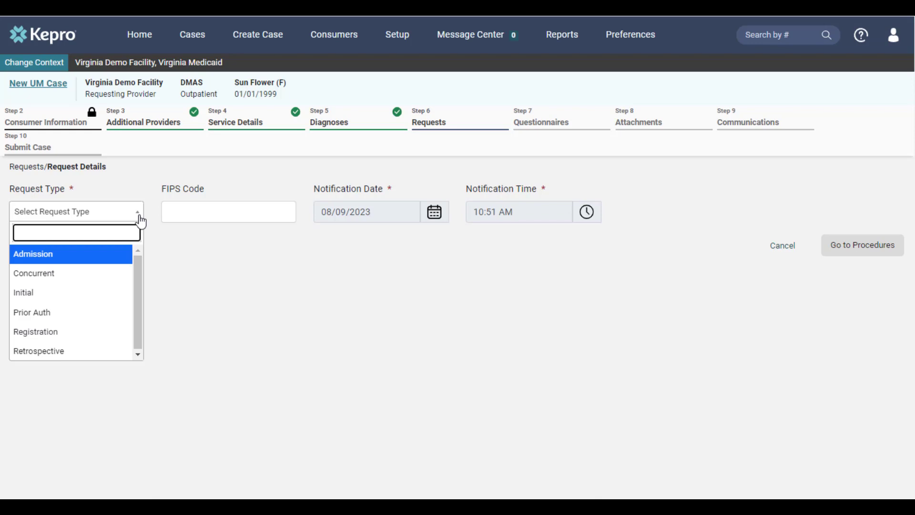
pyautogui.press('Down')
pyautogui.press('Down')
pyautogui.press('Down')
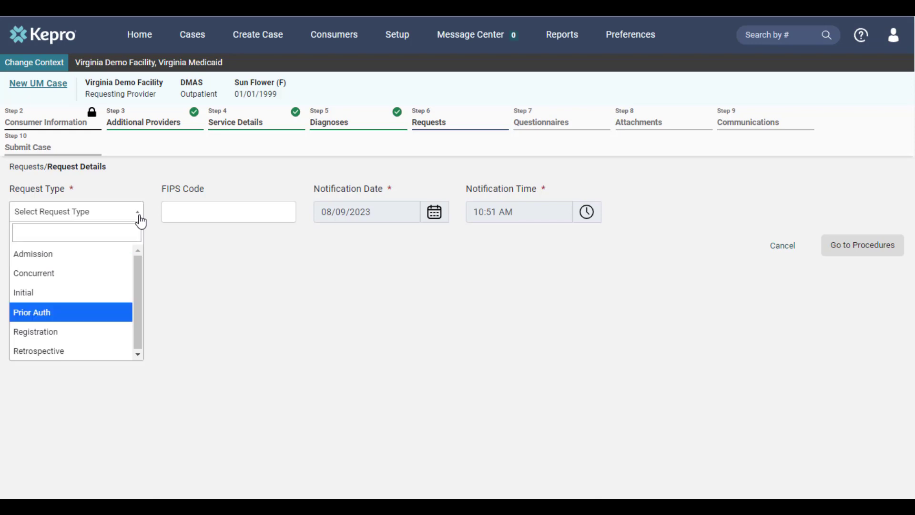
pyautogui.click(112, 320)
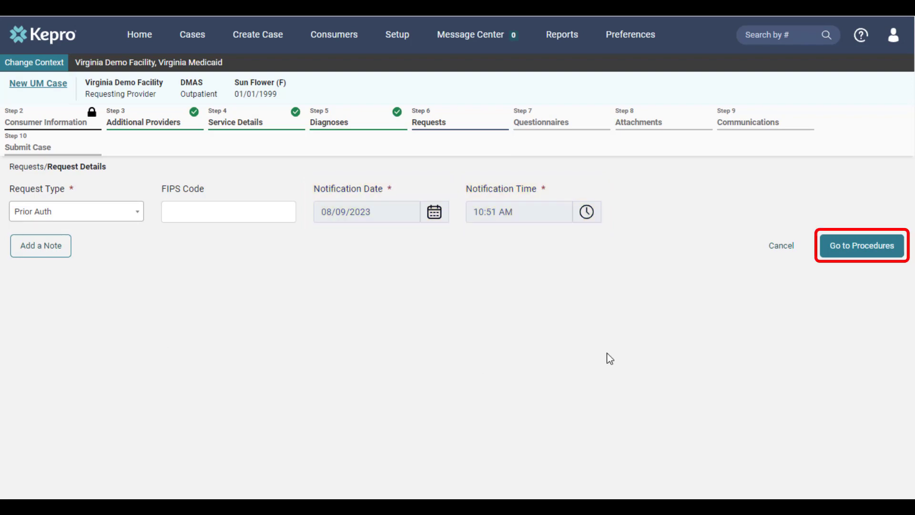
pyautogui.click(848, 256)
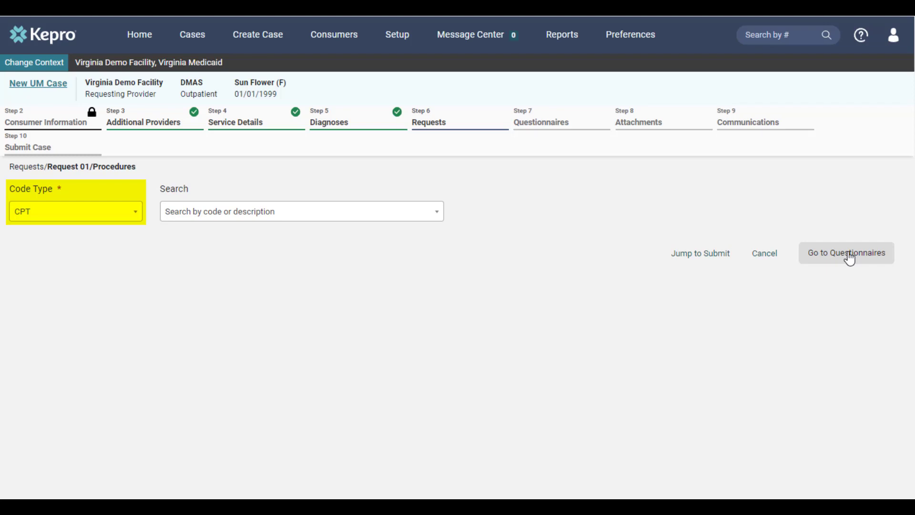
# Add the CPT procedure G9002 Mccd,maintenance rate to Request 01
pyautogui.click(275, 212)
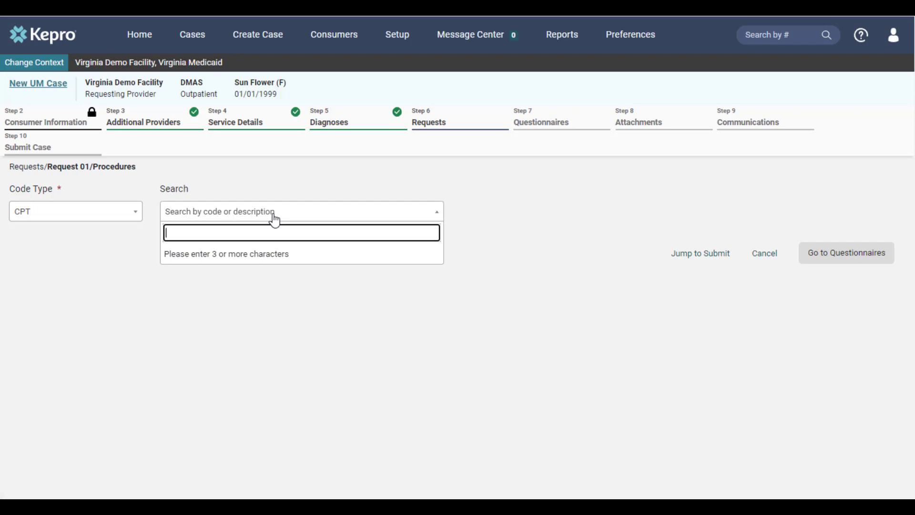
pyautogui.write('g9002')
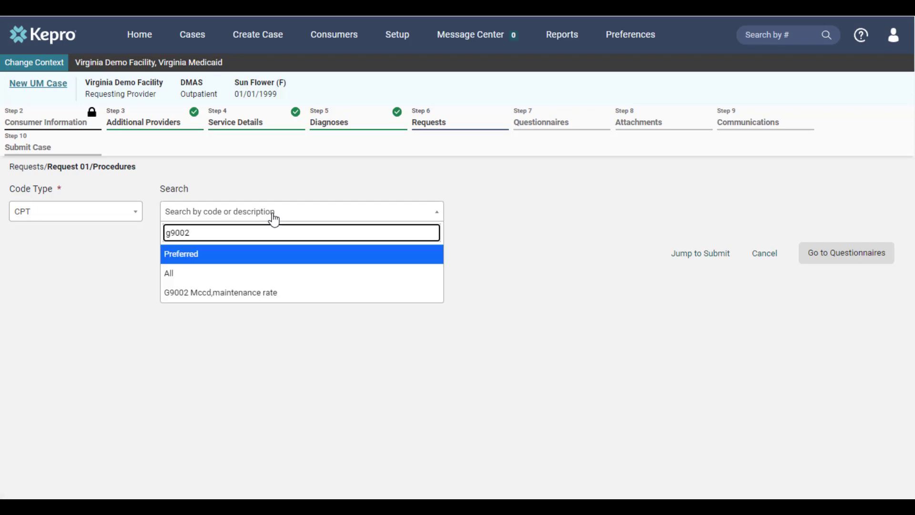
pyautogui.click(263, 293)
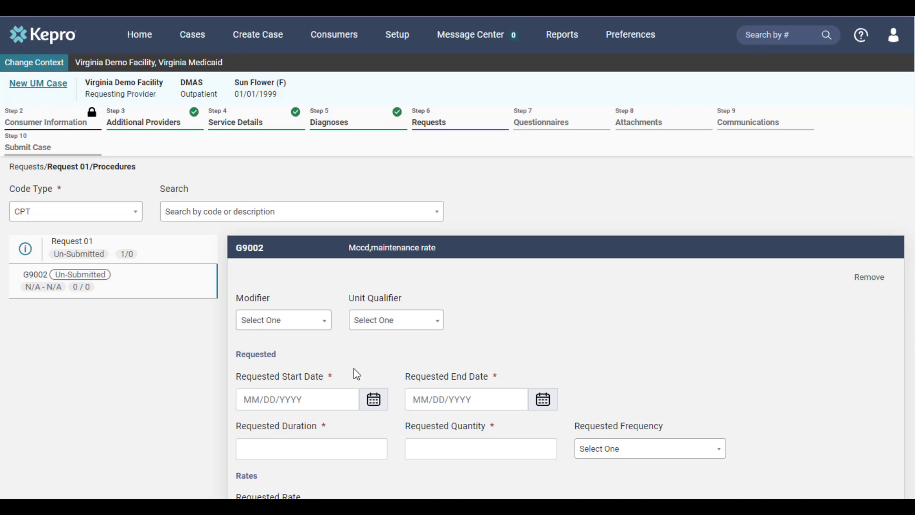
# Set procedure G9002's requested start date to 08/09/2023, duration to 60 and quantity to 10, and continue to the questionnaires
pyautogui.click(373, 399)
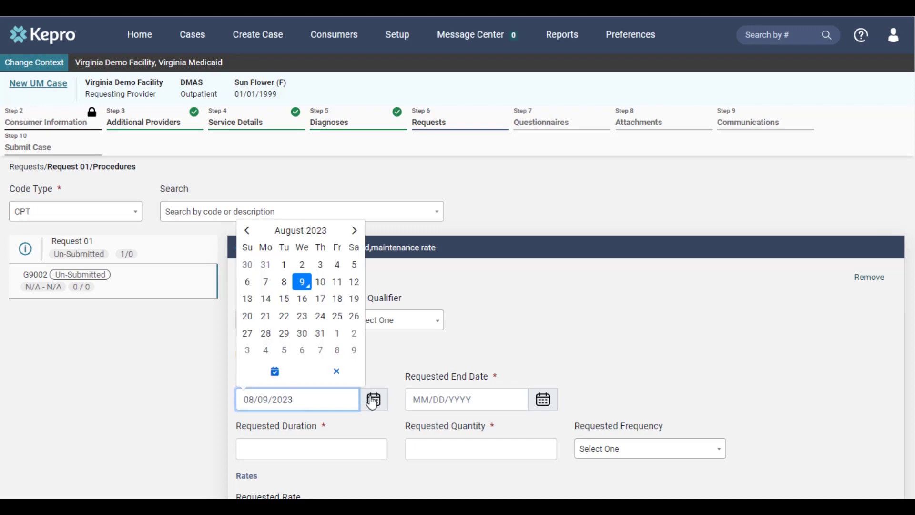
pyautogui.click(303, 282)
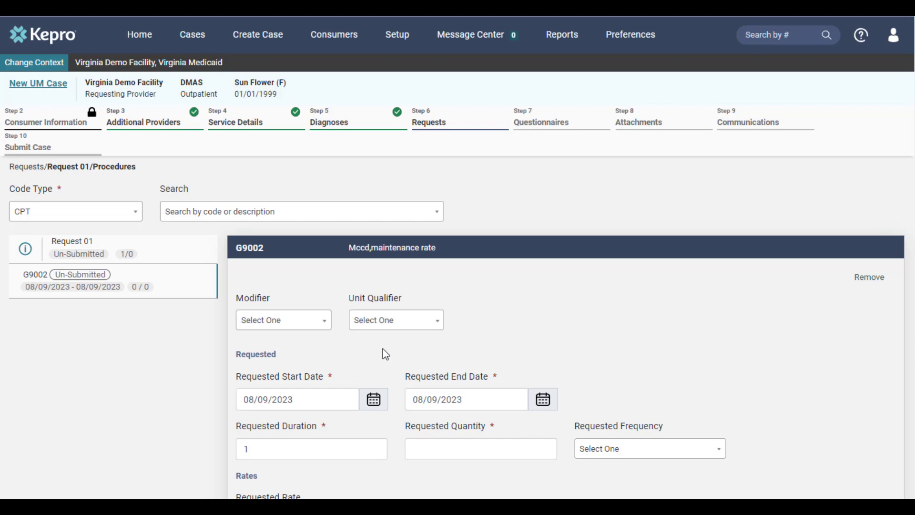
pyautogui.click(308, 441)
pyautogui.press('BackSpace')
pyautogui.write('60')
pyautogui.click(613, 398)
pyautogui.click(541, 454)
pyautogui.write('10')
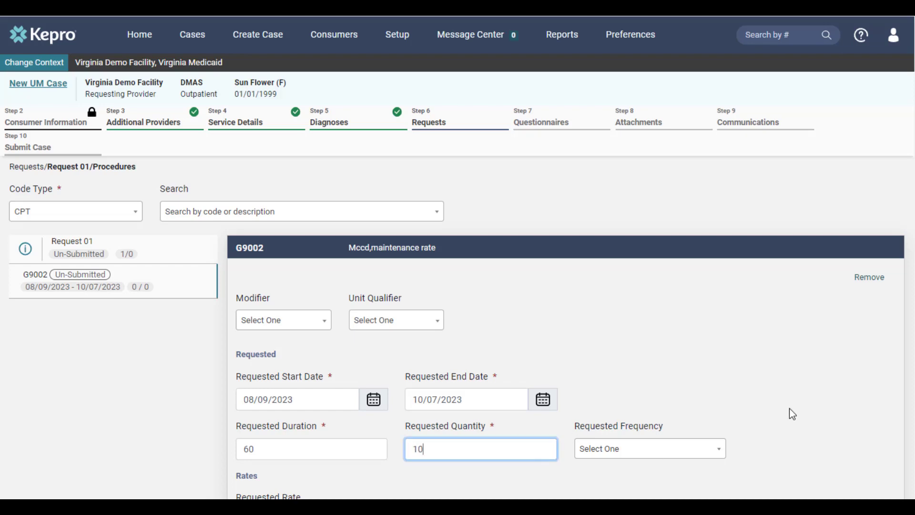
pyautogui.scroll(-3, 799, 404)
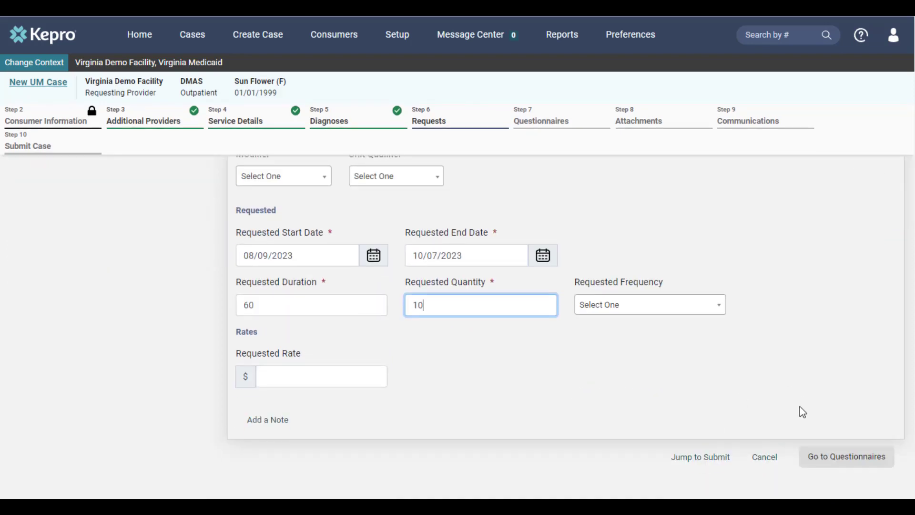
pyautogui.click(800, 407)
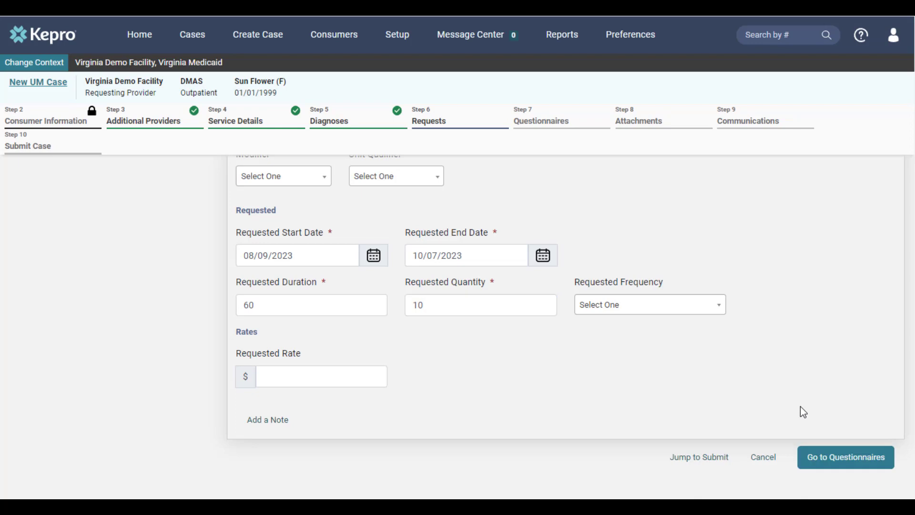
pyautogui.click(818, 468)
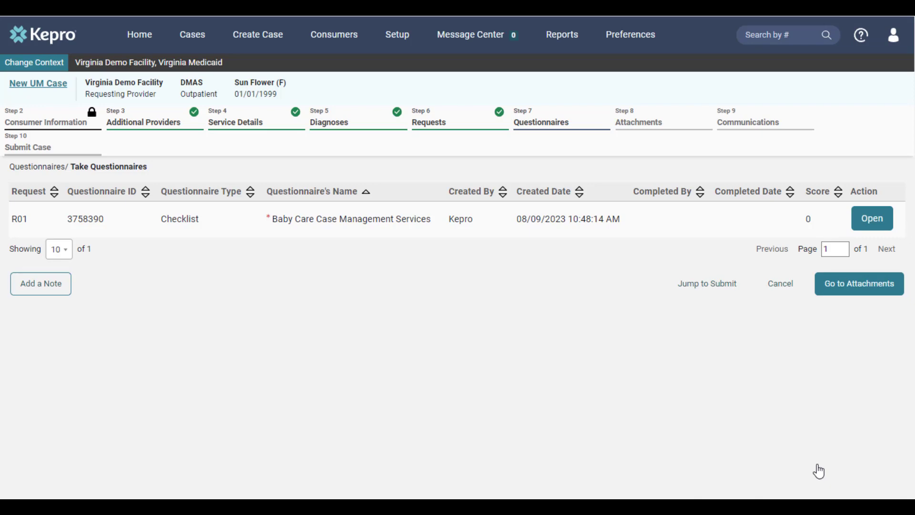
# Complete the Baby Care Case Management Services questionnaire with Yes to all three questions, certifying the uploaded forms, and continue to the attachments
pyautogui.click(880, 225)
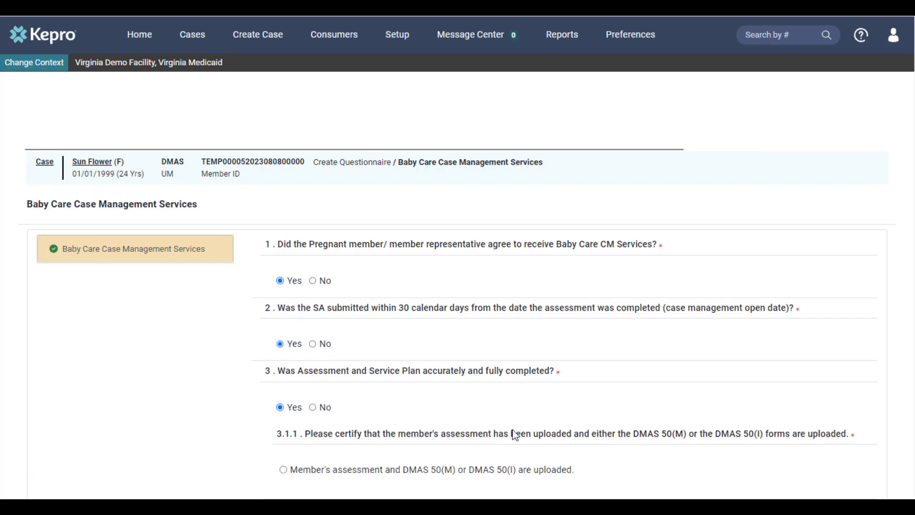
pyautogui.scroll(-4, 496, 419)
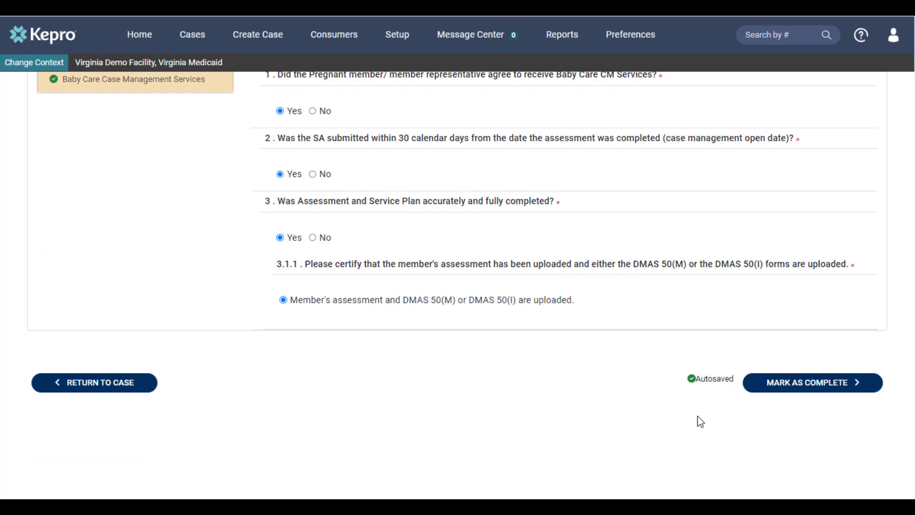
pyautogui.click(791, 385)
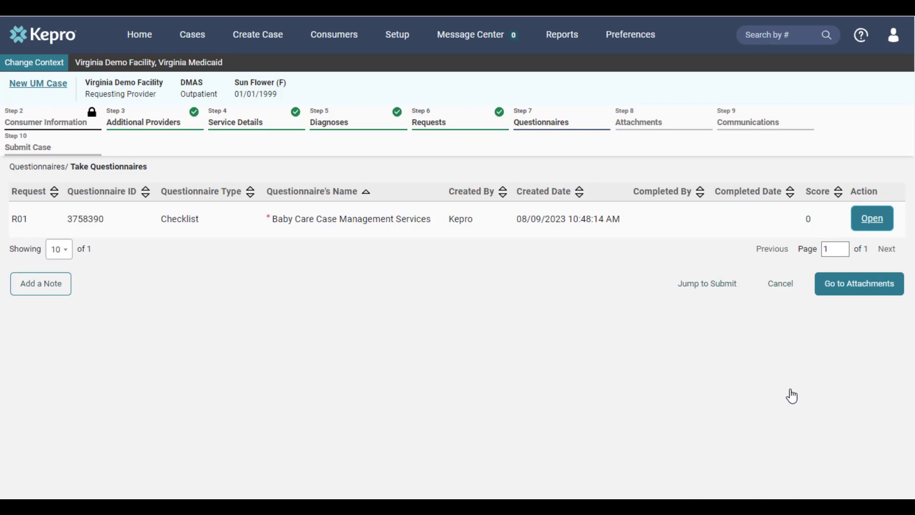
pyautogui.click(861, 293)
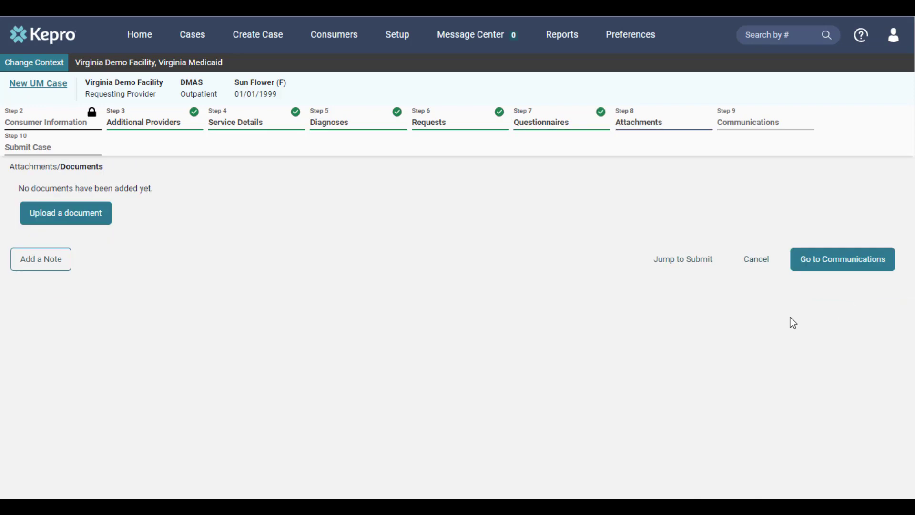
# Upload test.pdf and test (1).pdf to request R01 as Progress Summary documents and continue to the communications
pyautogui.click(101, 223)
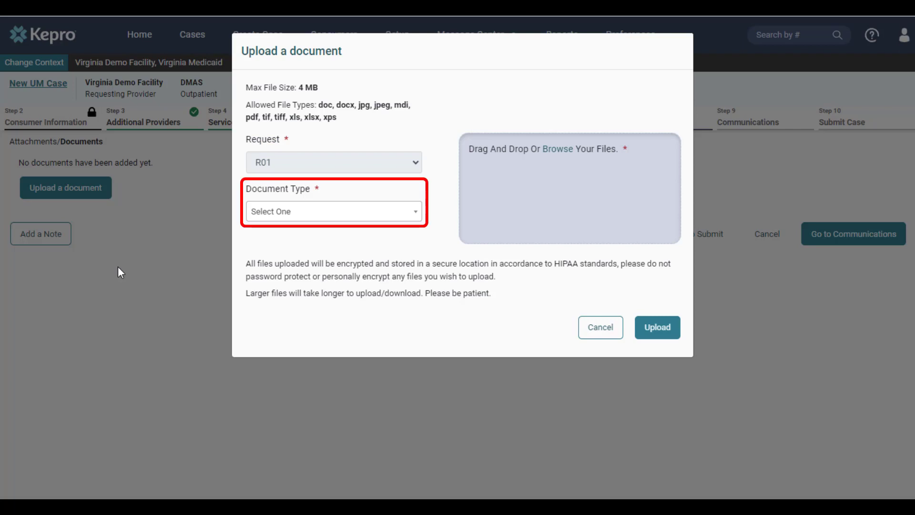
pyautogui.click(406, 216)
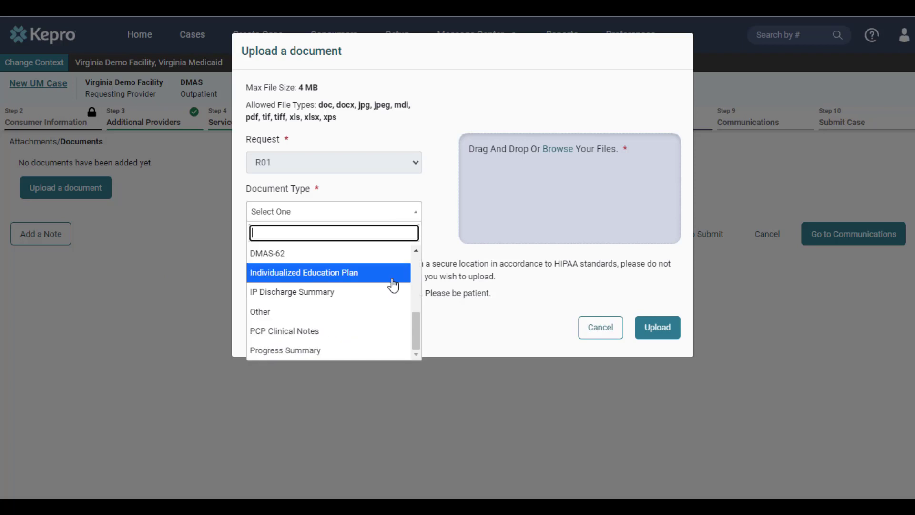
pyautogui.click(390, 352)
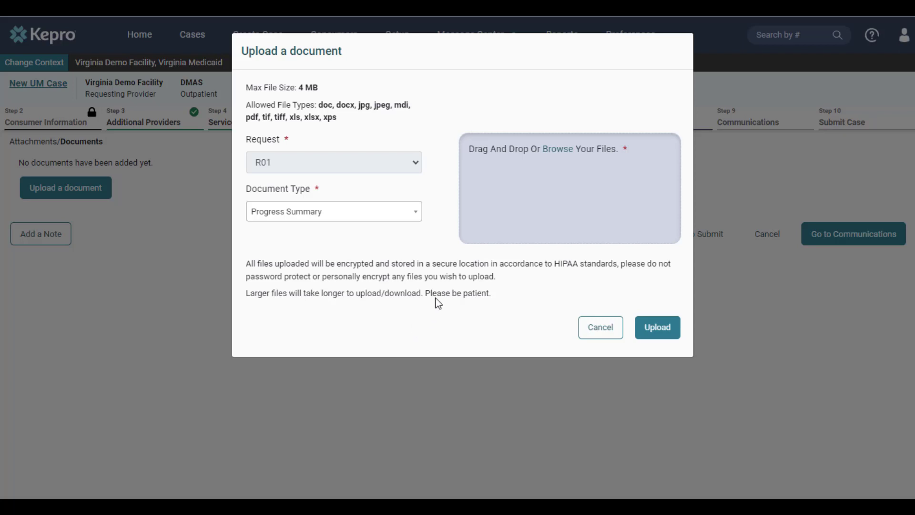
pyautogui.click(558, 149)
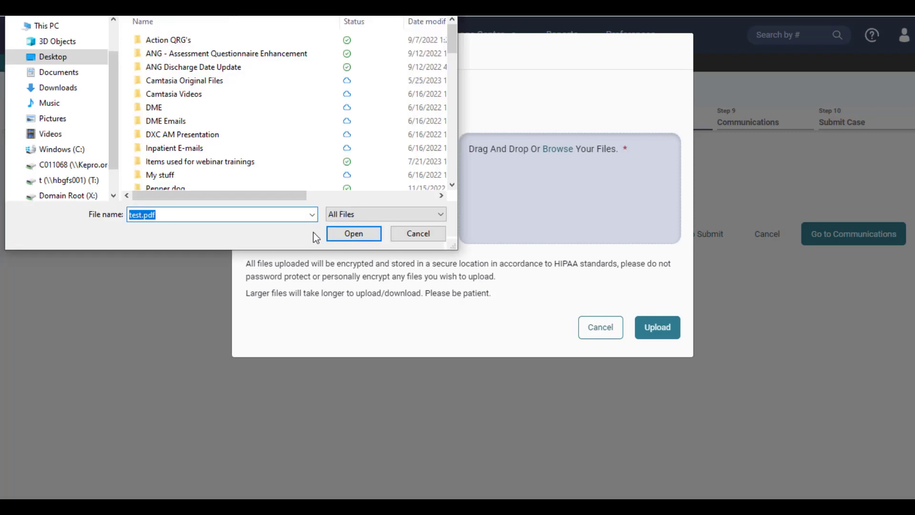
pyautogui.click(353, 234)
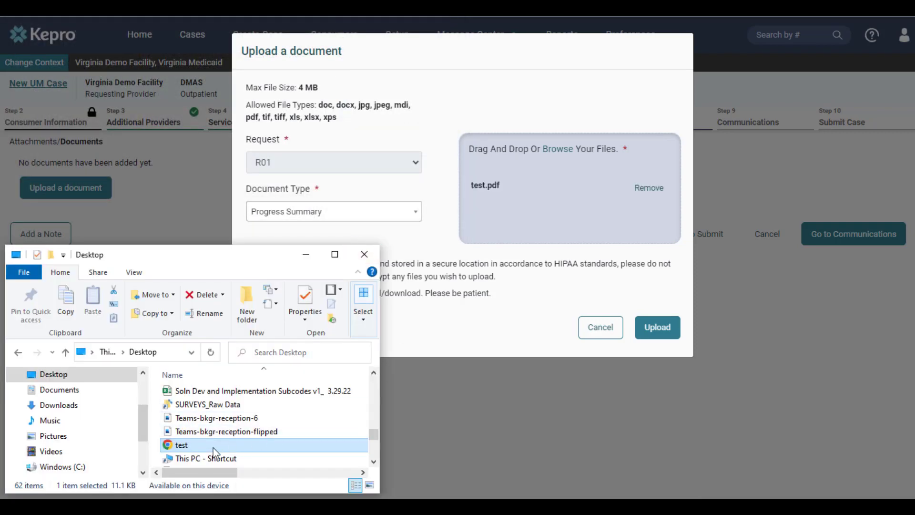
pyautogui.moveTo(213, 447); pyautogui.dragTo(536, 215)
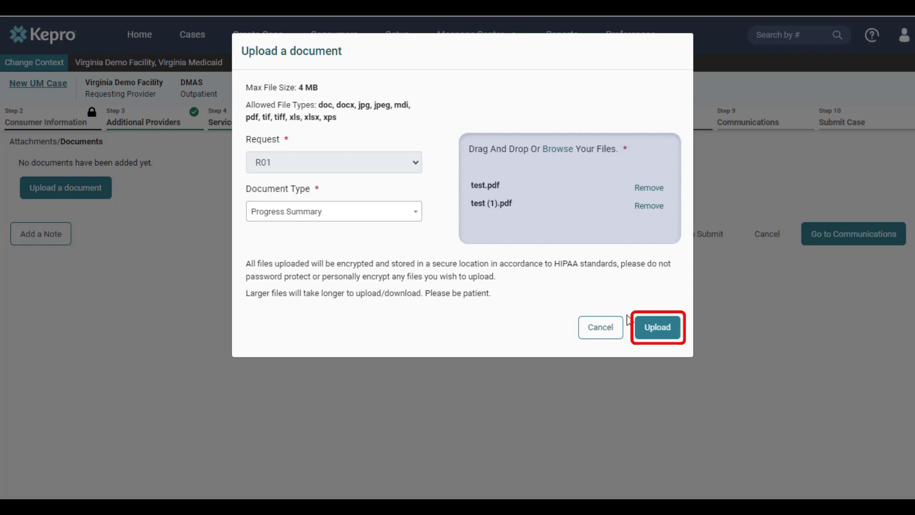
pyautogui.click(657, 327)
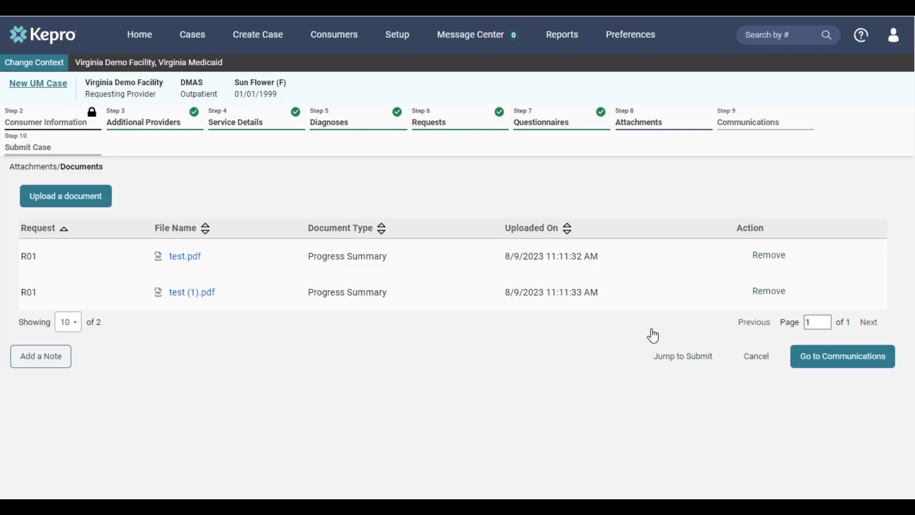
pyautogui.click(846, 366)
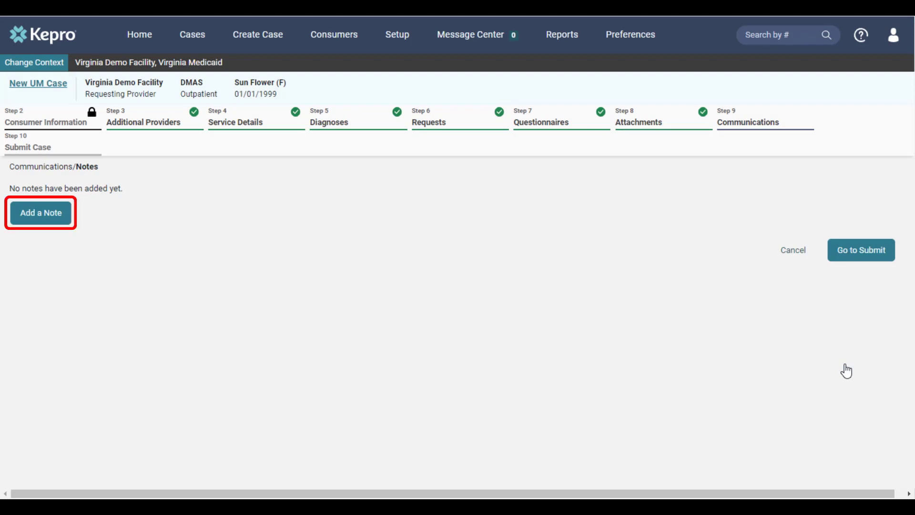
# Add an external note to the case reading "Additional information goes here"
pyautogui.click(28, 219)
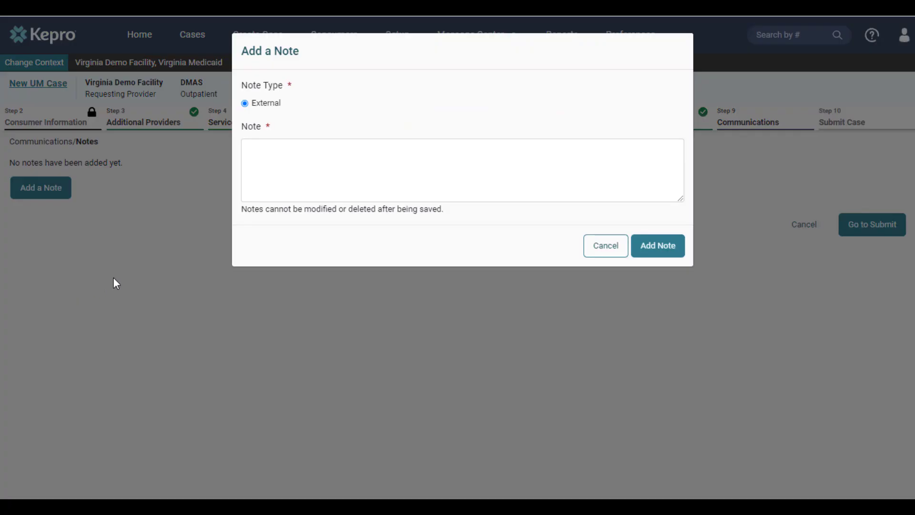
pyautogui.click(309, 175)
pyautogui.write('Additional information goes here')
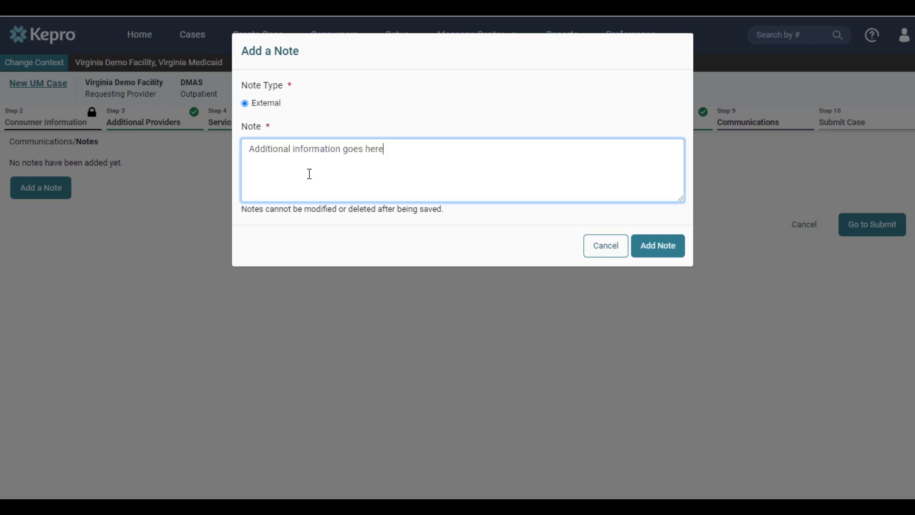
pyautogui.click(666, 257)
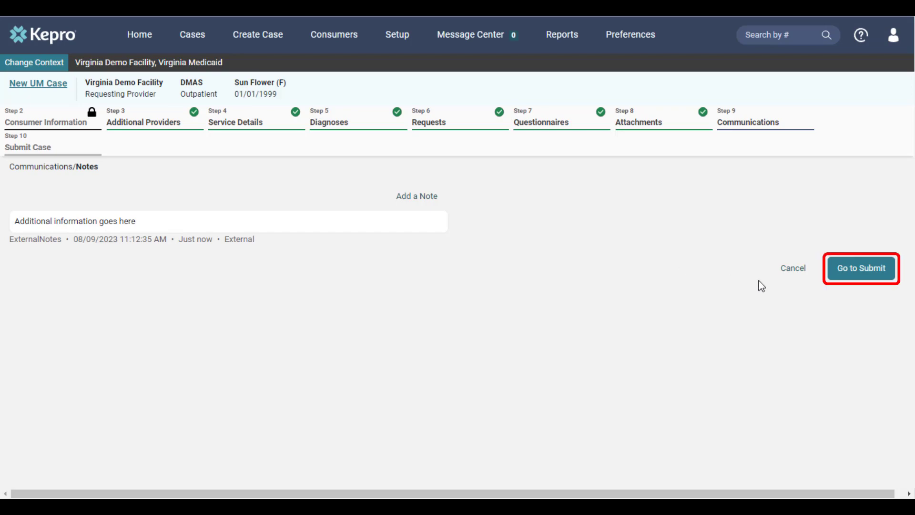
# Proceed to the case submission, submit the case and agree to the precertification disclaimer
pyautogui.click(876, 278)
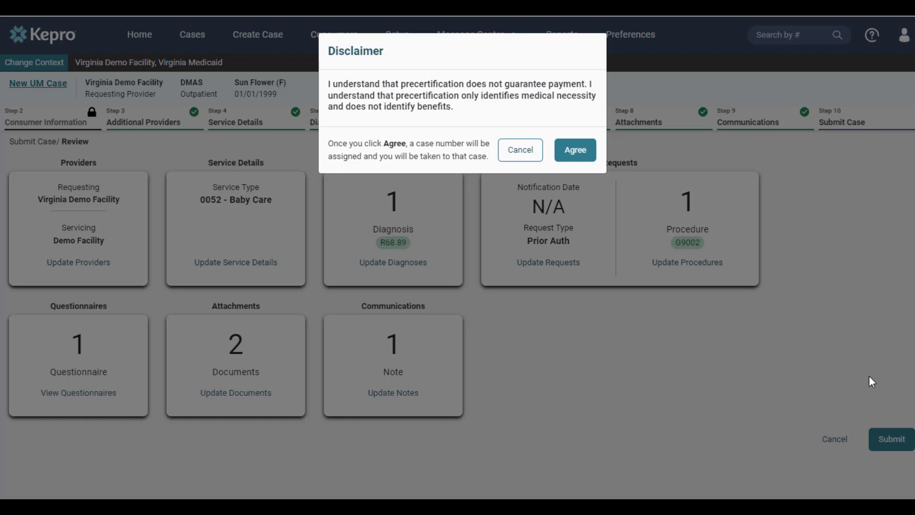
pyautogui.click(586, 162)
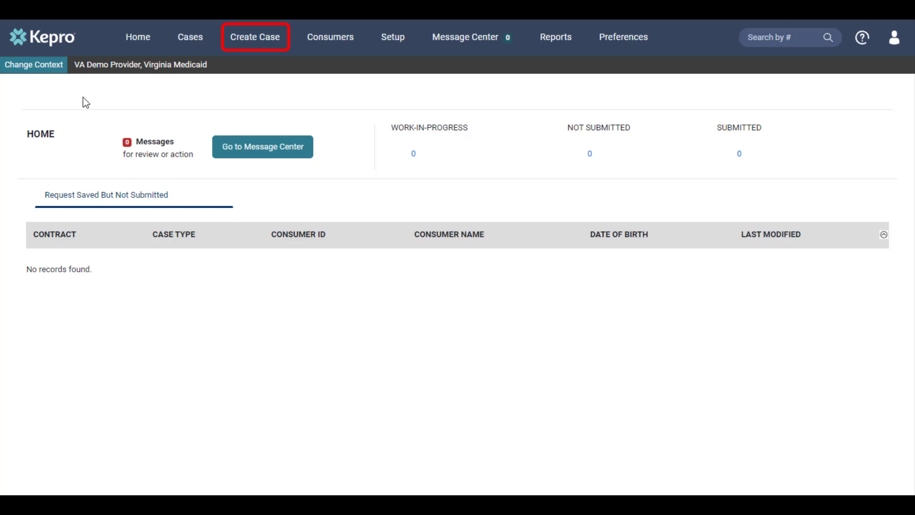
# Start a new UM case with the Expansion contract and the Outpatient request type, and continue to the consumer information
pyautogui.click(270, 43)
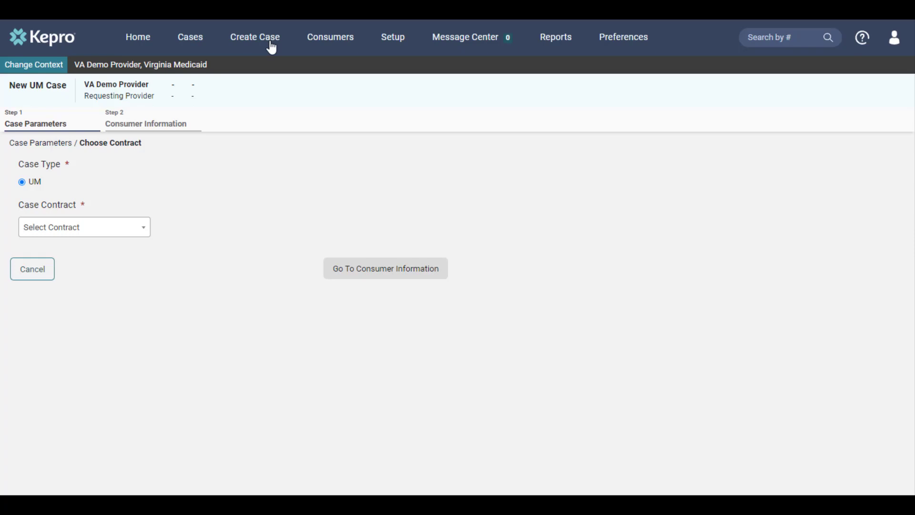
pyautogui.click(138, 239)
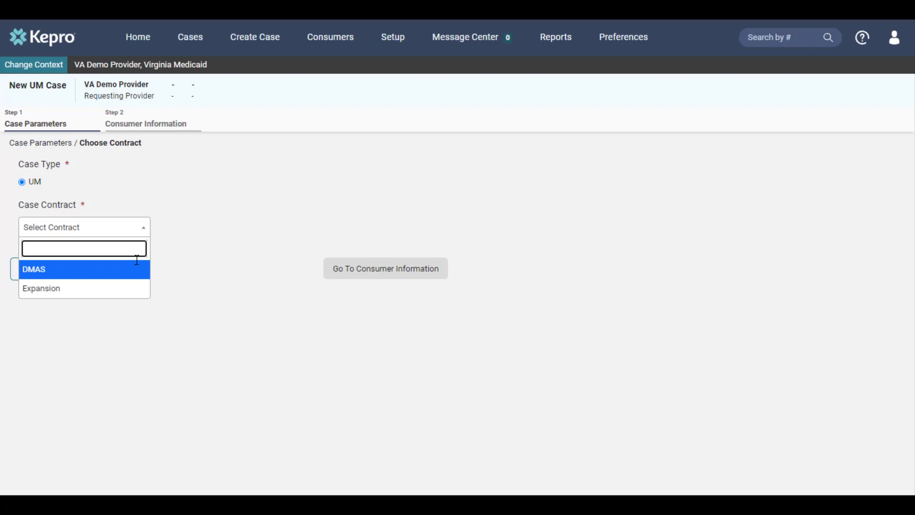
pyautogui.click(126, 289)
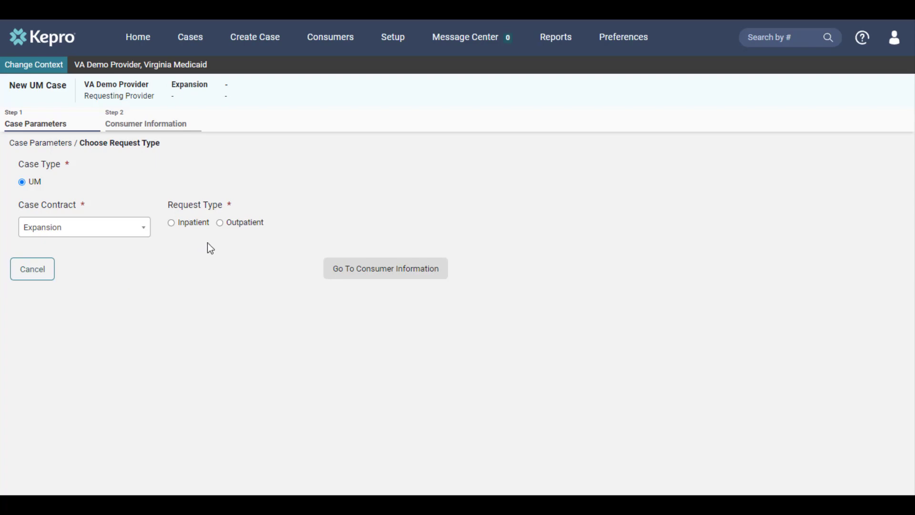
pyautogui.click(231, 224)
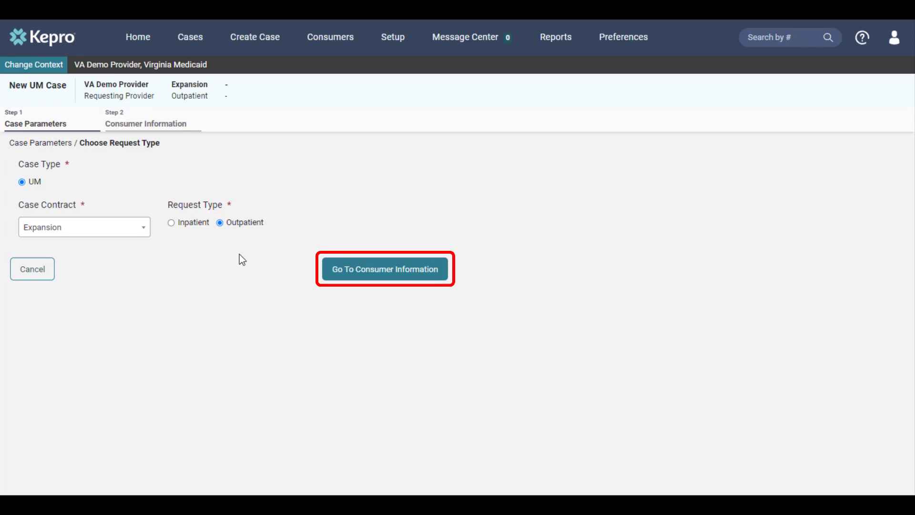
pyautogui.click(332, 271)
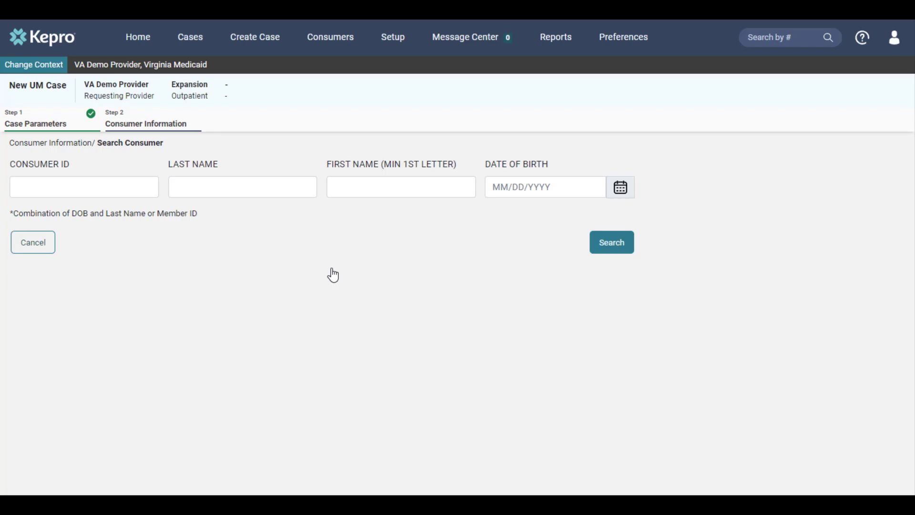
# Search for the consumer by last name and date of birth, and choose the matching consumer for the case
pyautogui.write('flower')
pyautogui.press('Tab')
pyautogui.press('Tab')
pyautogui.write('01/01/1999')
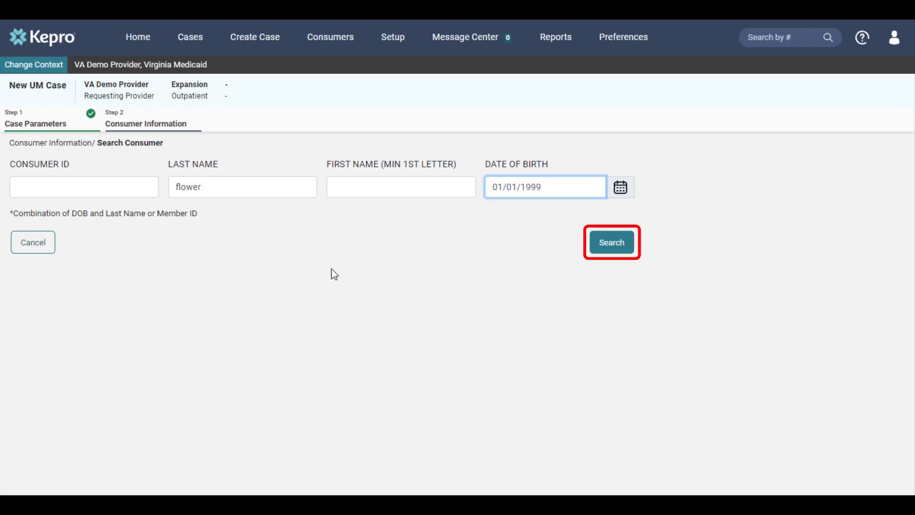
pyautogui.click(592, 247)
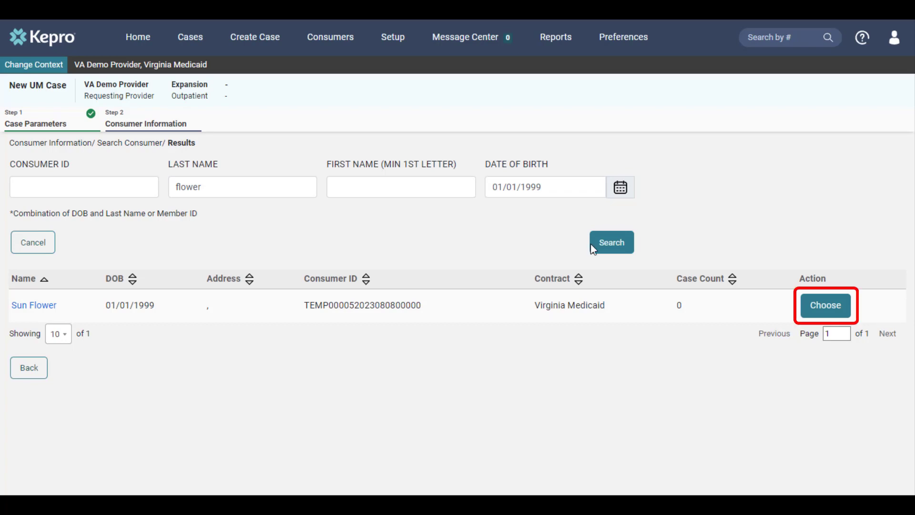
pyautogui.click(808, 311)
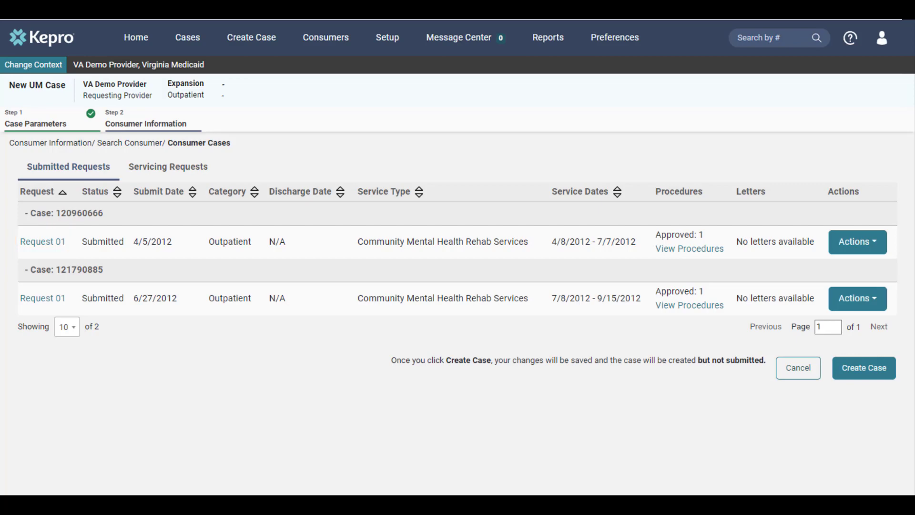
# View the procedures of the consumer's request submitted on 4/5/2012
pyautogui.click(665, 248)
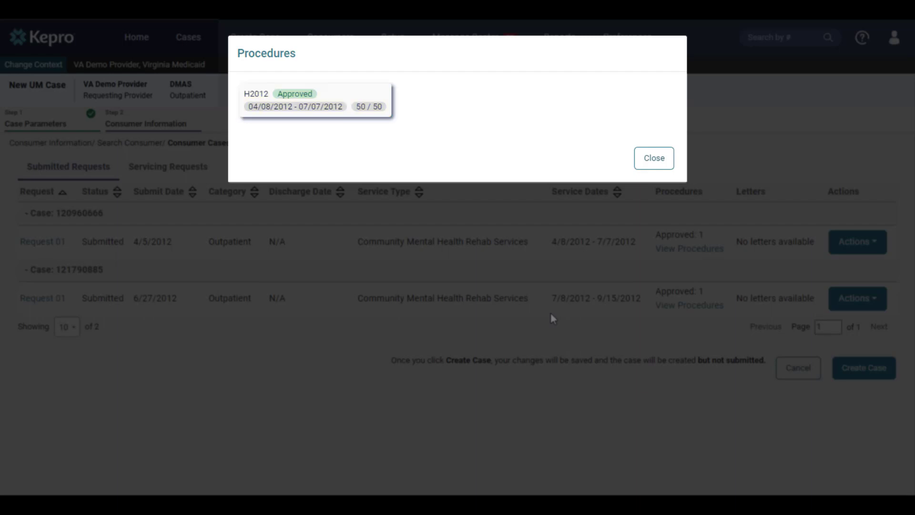
# Close the procedures view, sort the consumer's submitted requests by service dates in descending order, and create the case
pyautogui.click(649, 169)
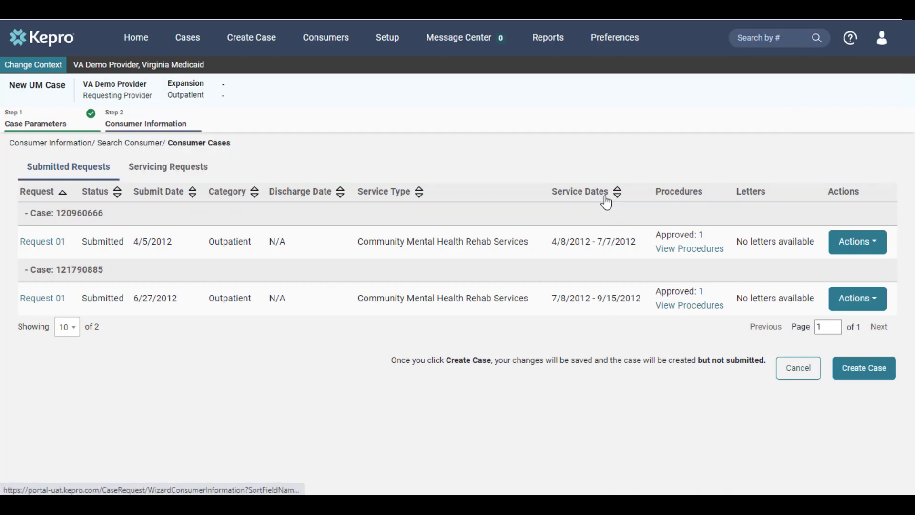
pyautogui.click(605, 197)
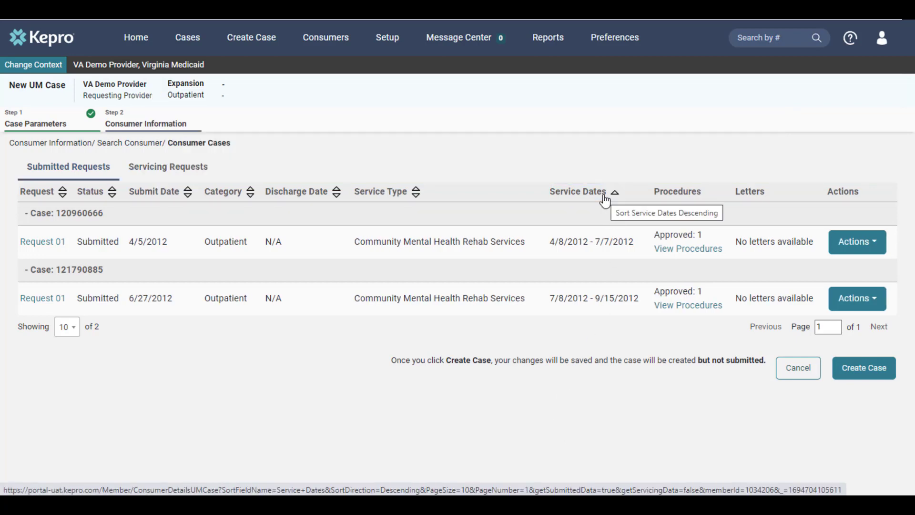
pyautogui.click(605, 199)
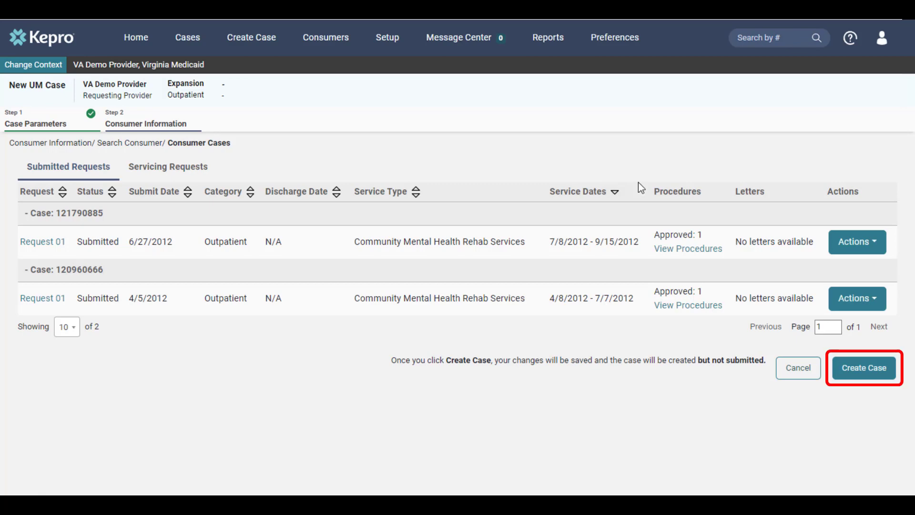
pyautogui.click(889, 368)
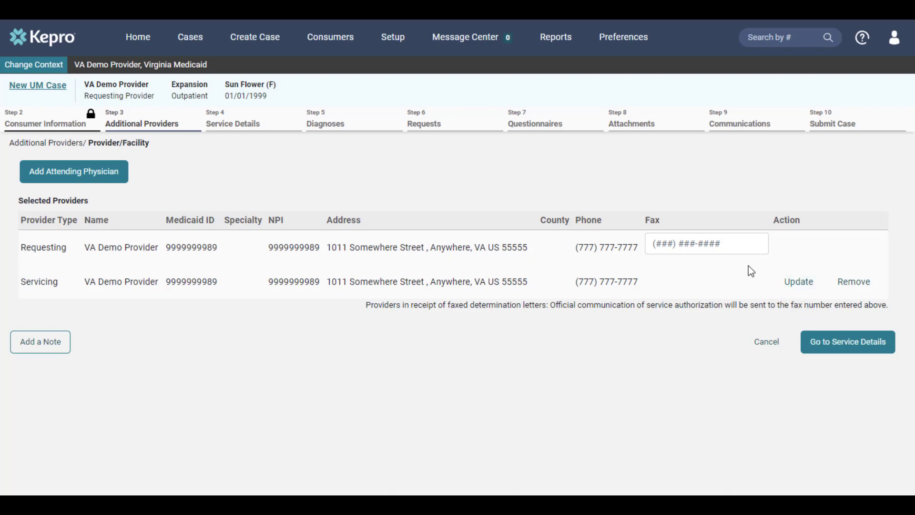
# Enter the requesting provider's fax number and continue to the service details
pyautogui.click(730, 249)
pyautogui.write('9999999999')
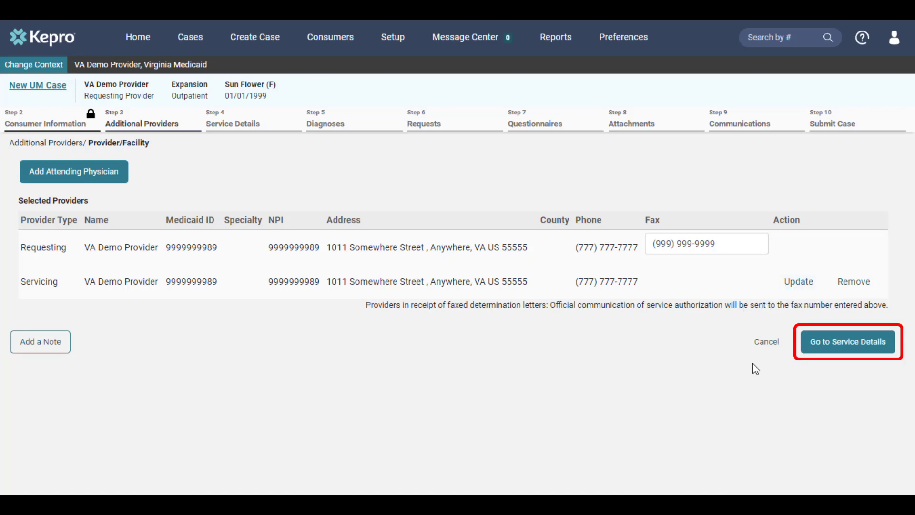
pyautogui.click(851, 355)
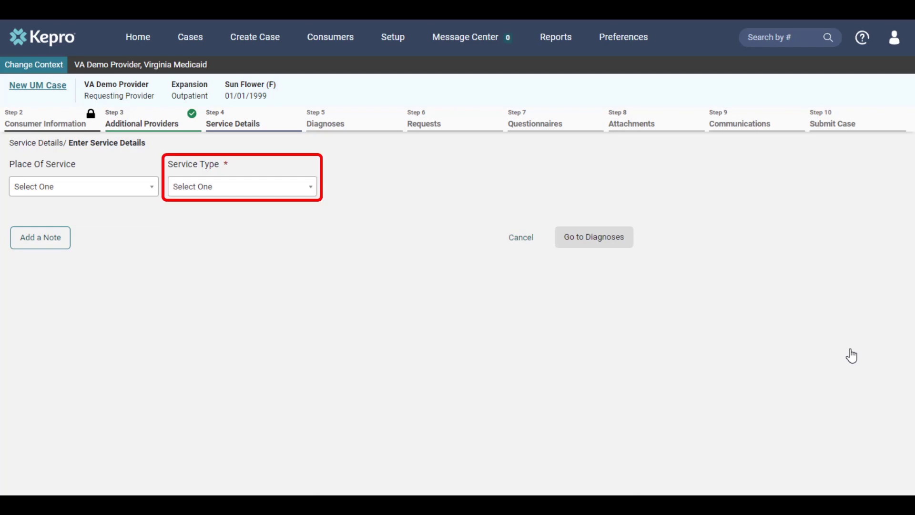
# Set the service type to 0052 - Baby Care and continue to the diagnoses
pyautogui.click(245, 199)
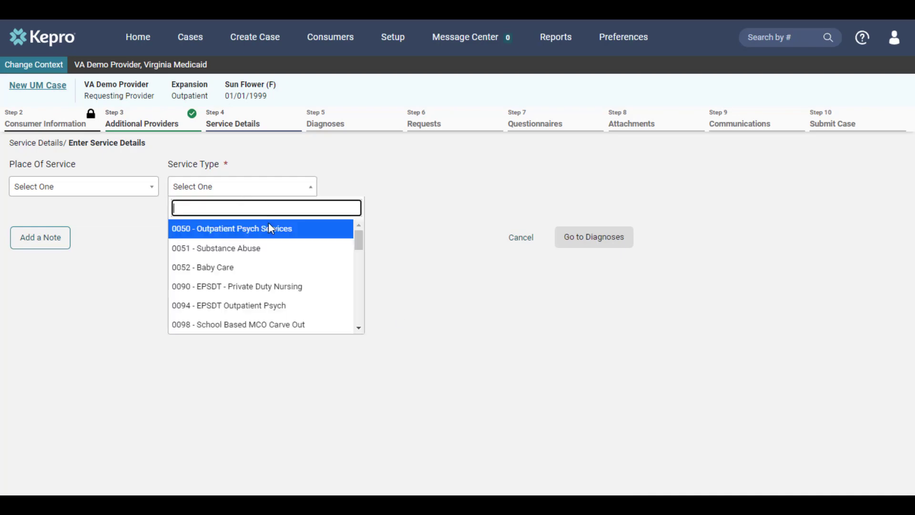
pyautogui.click(267, 267)
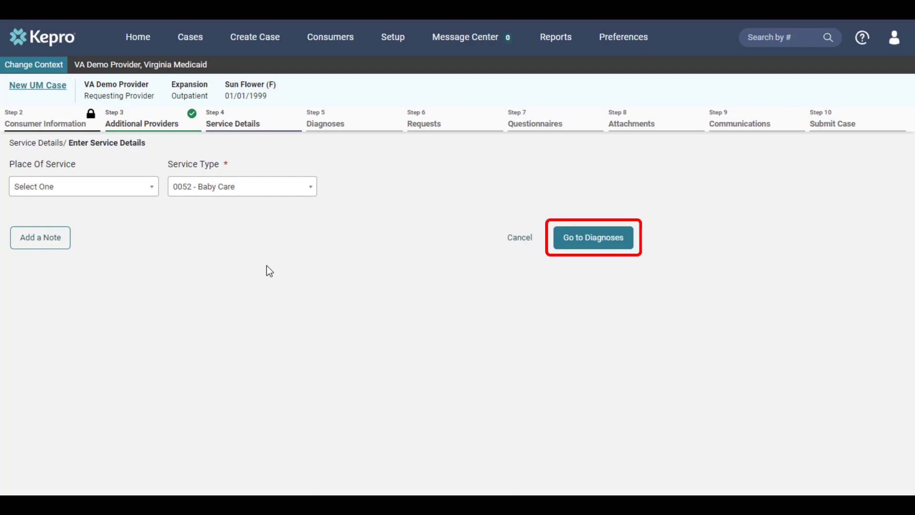
pyautogui.click(580, 249)
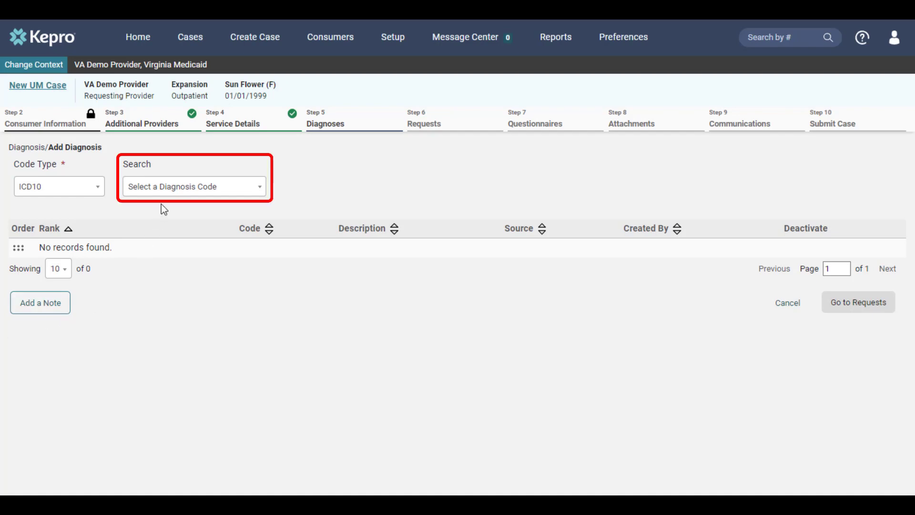
# Add the ICD10 diagnosis R68.89 Other General Symptoms and Signs and continue to the requests
pyautogui.click(164, 191)
pyautogui.write('r68.89')
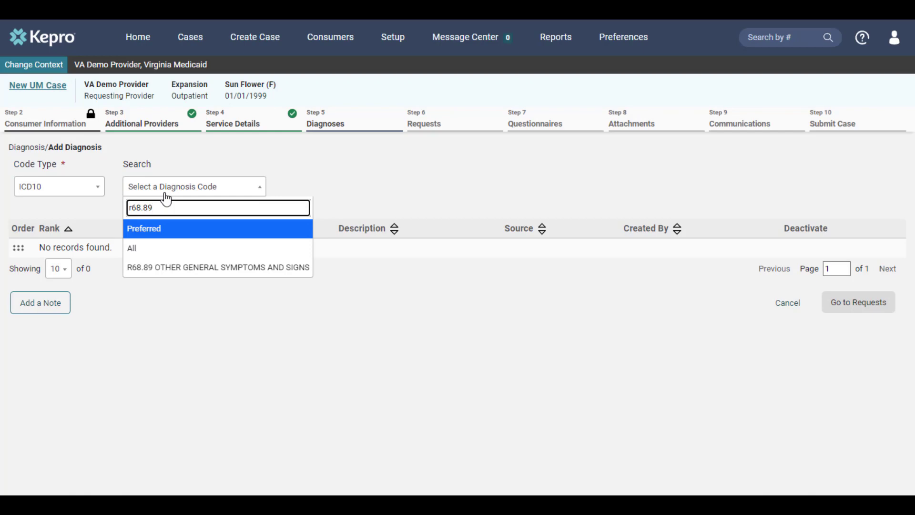
pyautogui.click(242, 268)
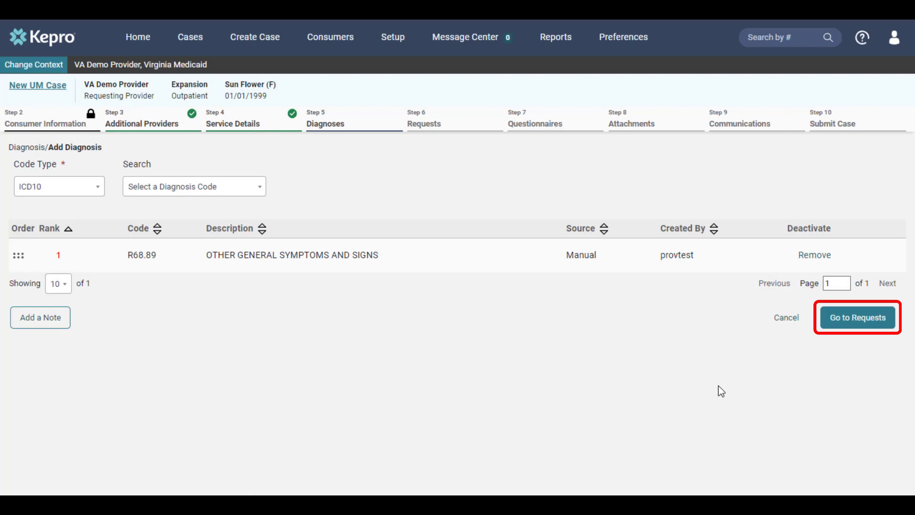
pyautogui.click(831, 326)
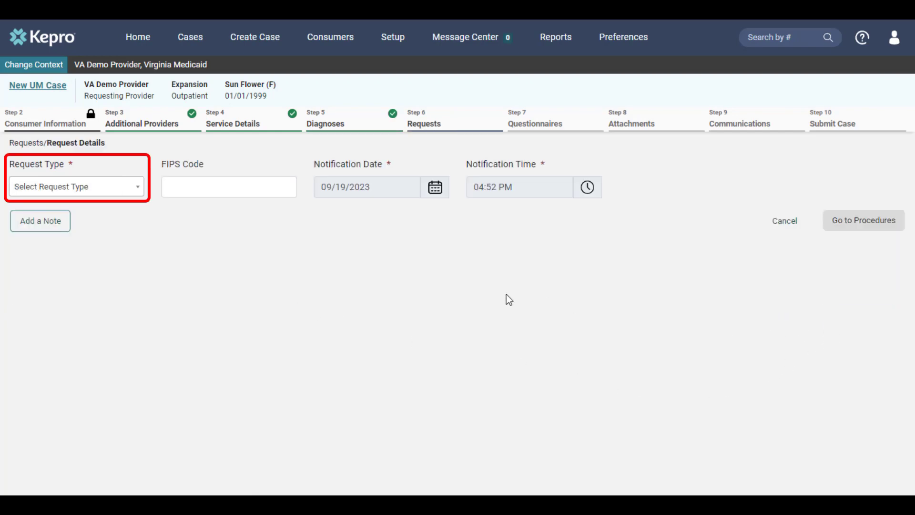
# Set the request type to Initial and continue to the procedures
pyautogui.click(121, 191)
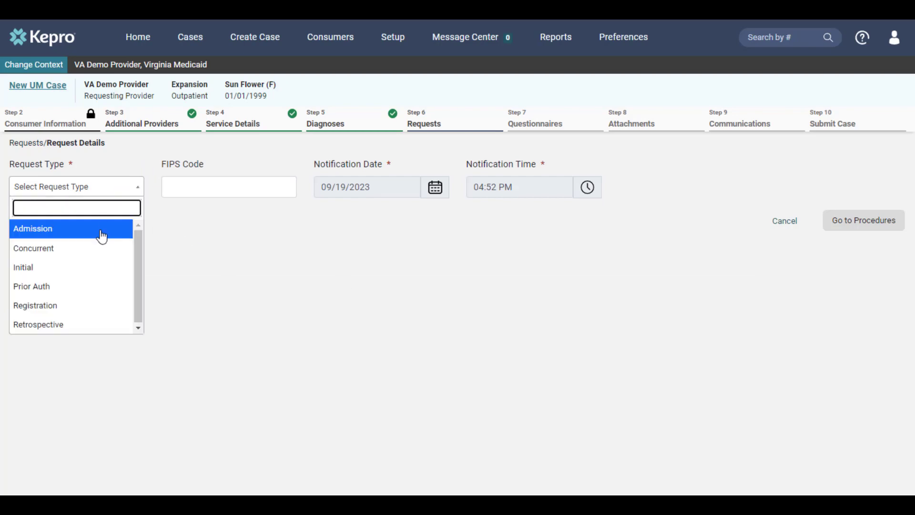
pyautogui.click(96, 270)
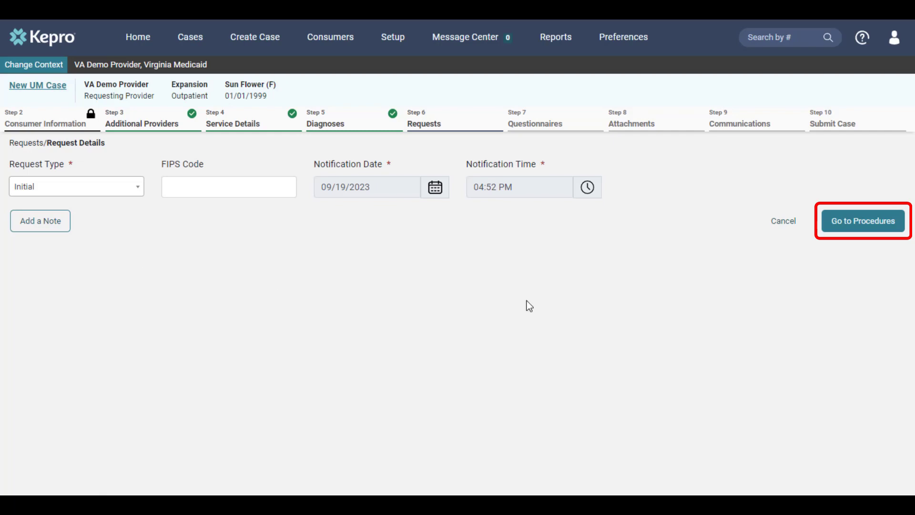
pyautogui.click(829, 233)
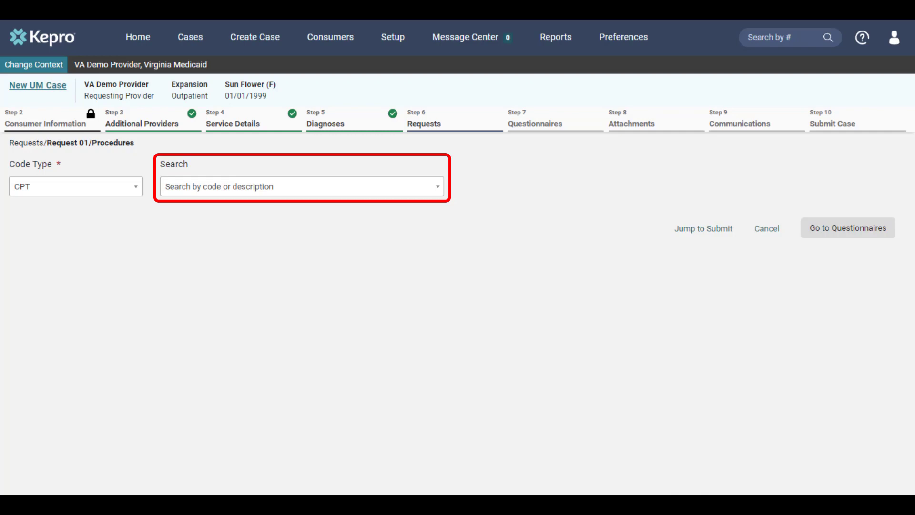
# Add CPT procedures 97802 and 97803, requesting 97803 from 09/19/2023 to 06/19/2024 with a quantity of 2
pyautogui.click(228, 191)
pyautogui.write('97802')
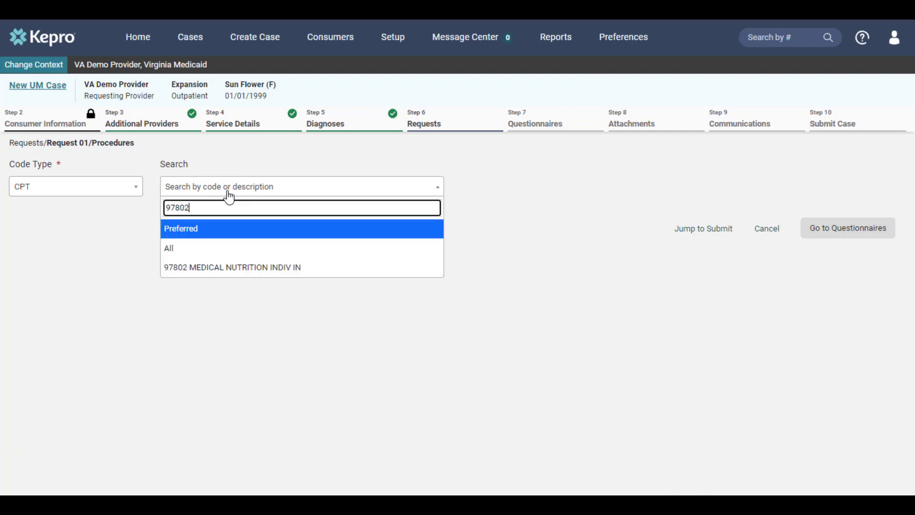
pyautogui.click(290, 268)
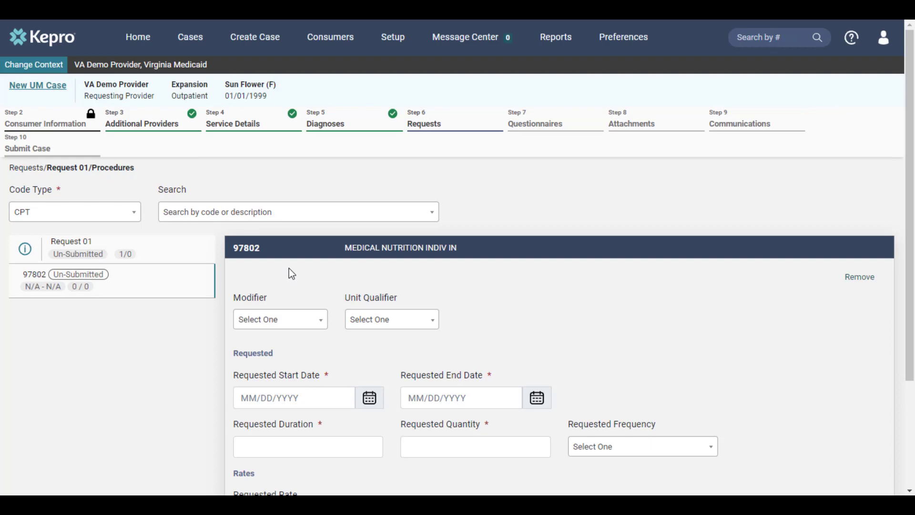
pyautogui.click(240, 220)
pyautogui.write('97803')
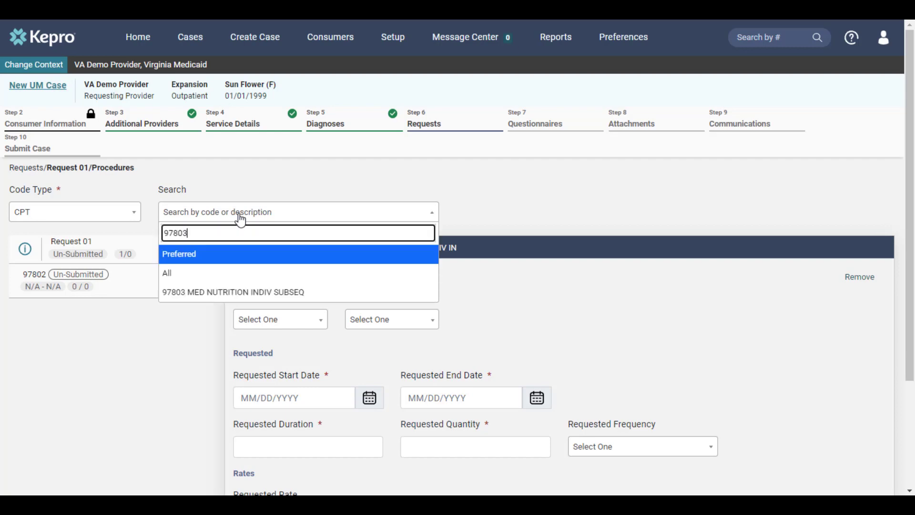
pyautogui.click(248, 295)
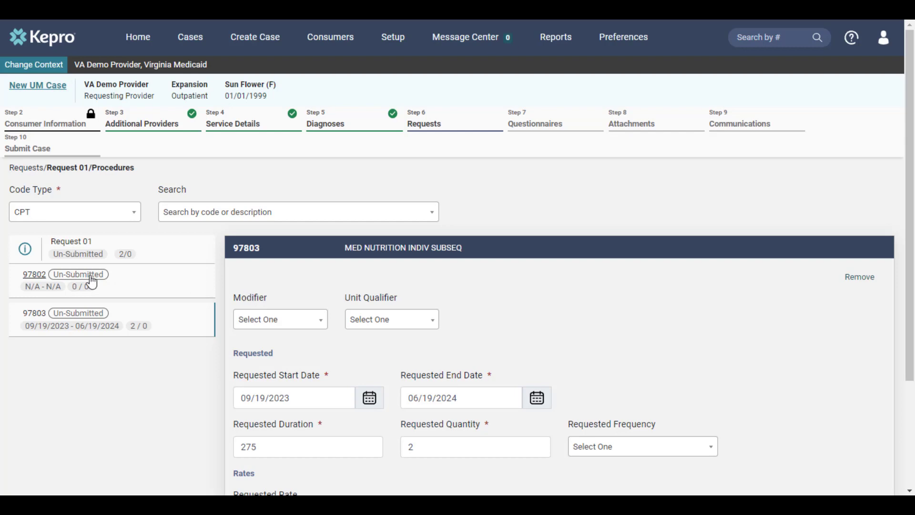
# Request procedure 97802 from 09/19/2023 to 06/19/2024 with a quantity of 1, and continue to the questionnaires
pyautogui.click(35, 275)
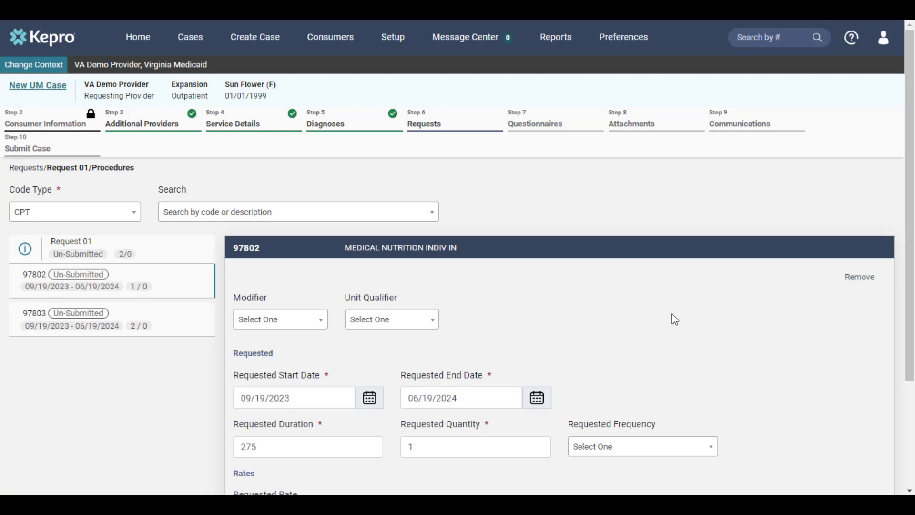
pyautogui.scroll(-3, 676, 316)
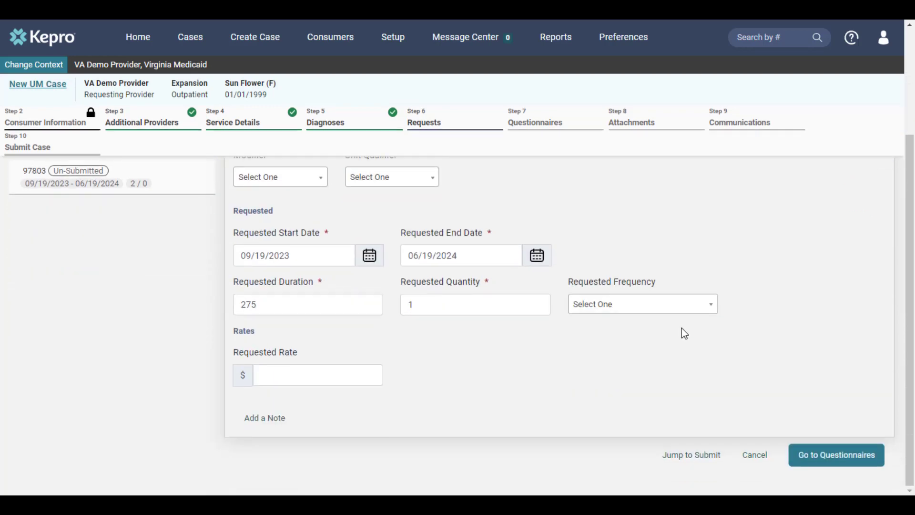
pyautogui.click(825, 455)
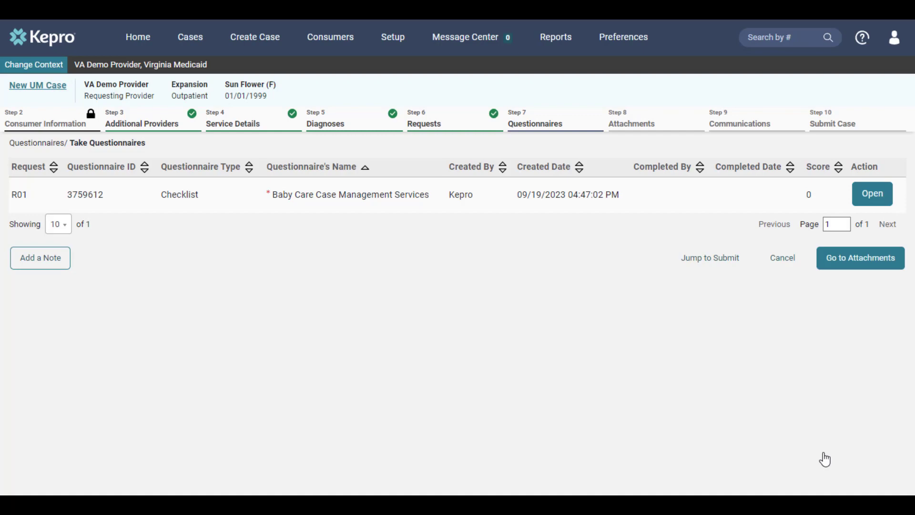
# Fill in the Baby Care Case Management Services questionnaire, including Pre-pregnancy underweight, and mark it as complete
pyautogui.click(858, 195)
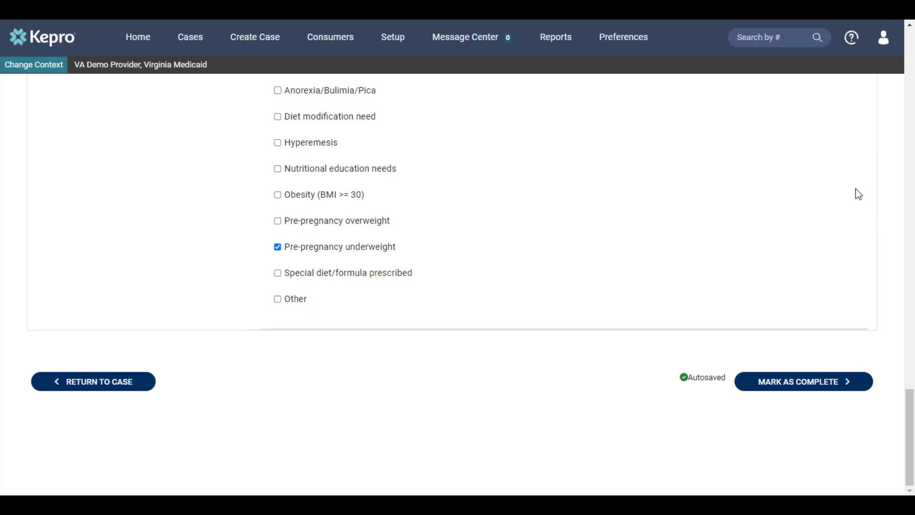
pyautogui.click(811, 387)
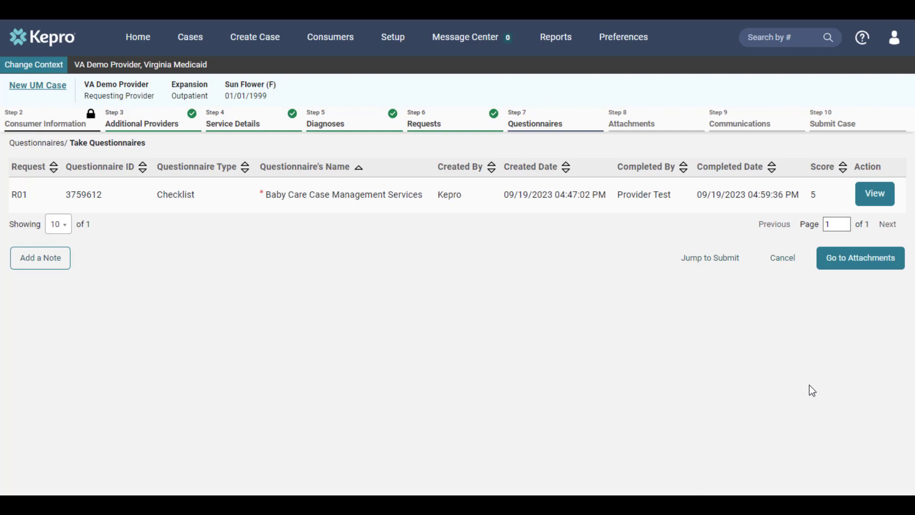
# Skip attachments and communications to reach the case review, submit the Baby Care case and agree to the disclaimer
pyautogui.click(724, 267)
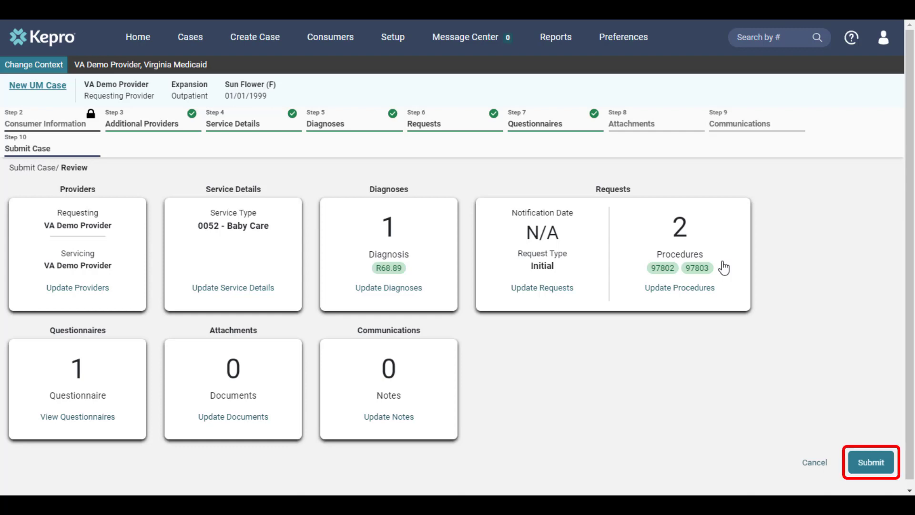
pyautogui.click(860, 465)
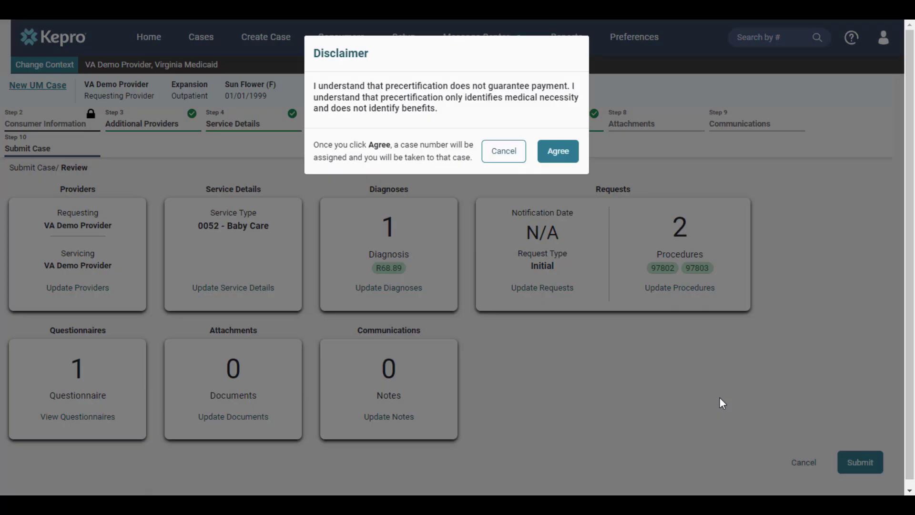
pyautogui.click(567, 152)
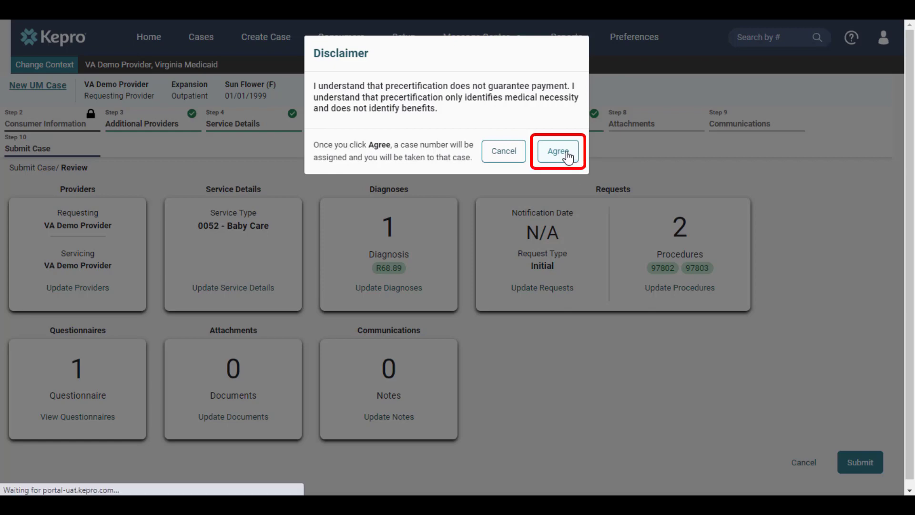
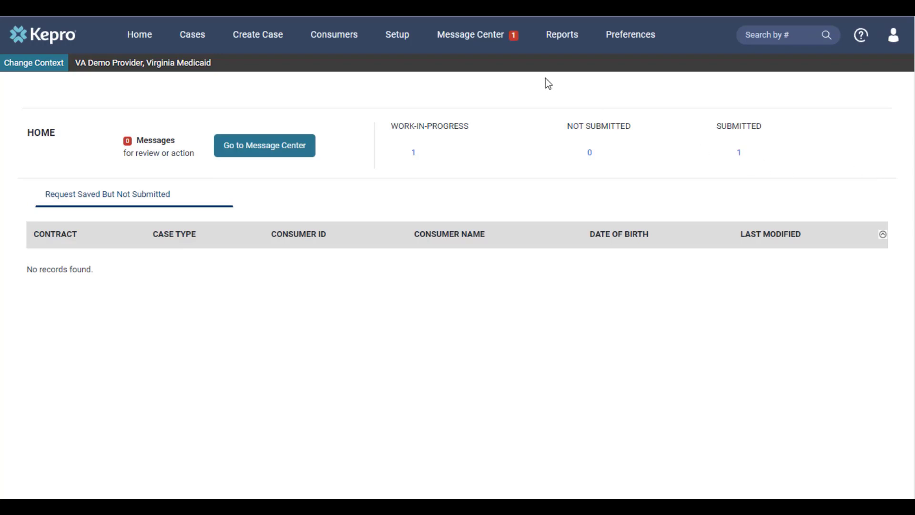
# Open the additional-information message in the Message Center, and start adding additional clinical information to request R01 of the inpatient case
pyautogui.click(501, 42)
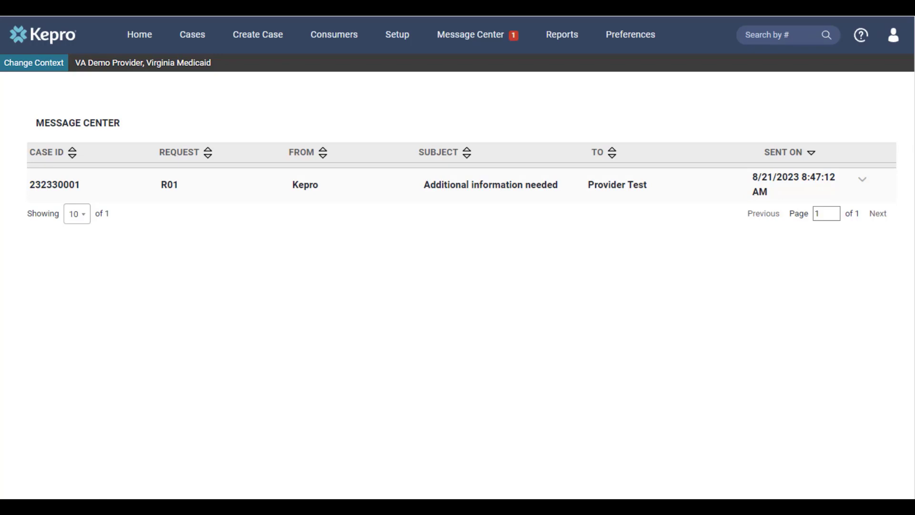
pyautogui.click(865, 186)
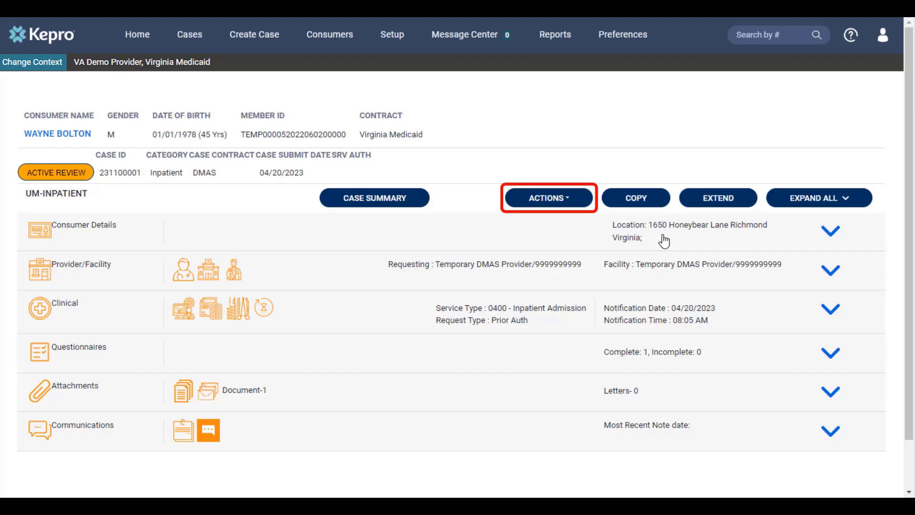
pyautogui.click(576, 209)
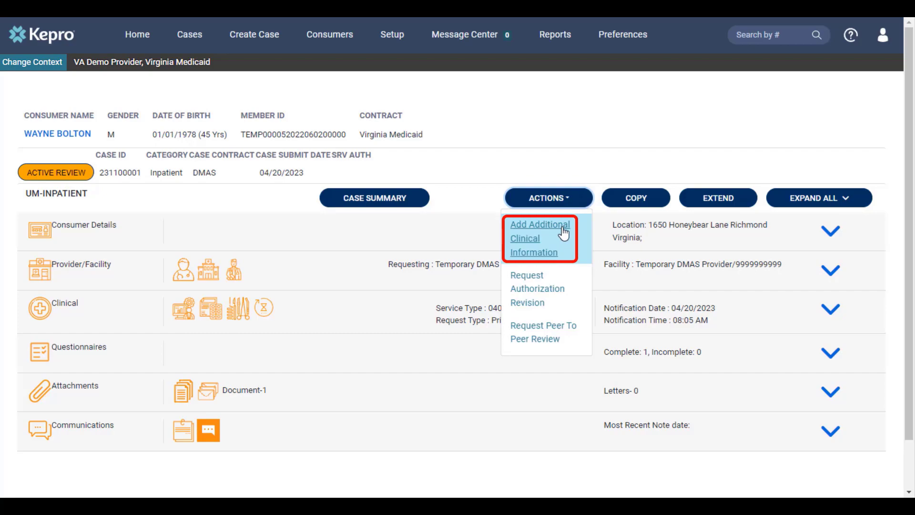
pyautogui.click(563, 233)
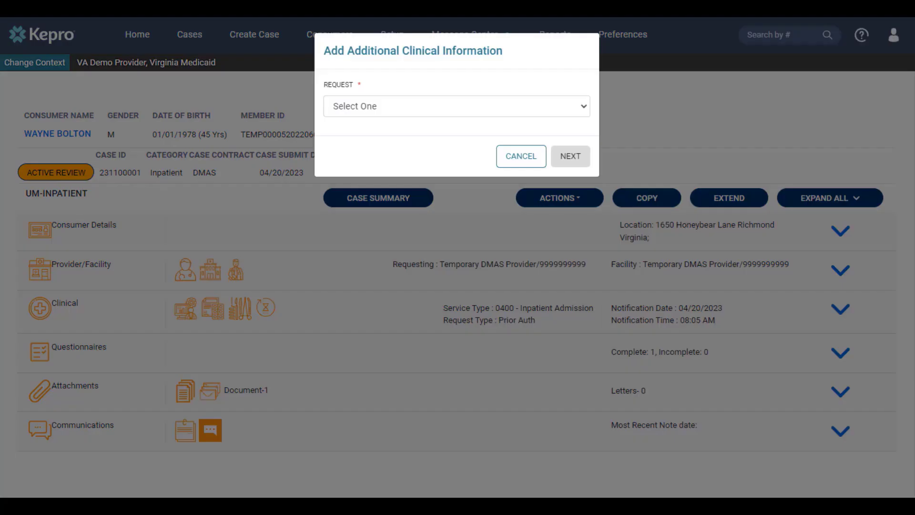
pyautogui.click(371, 109)
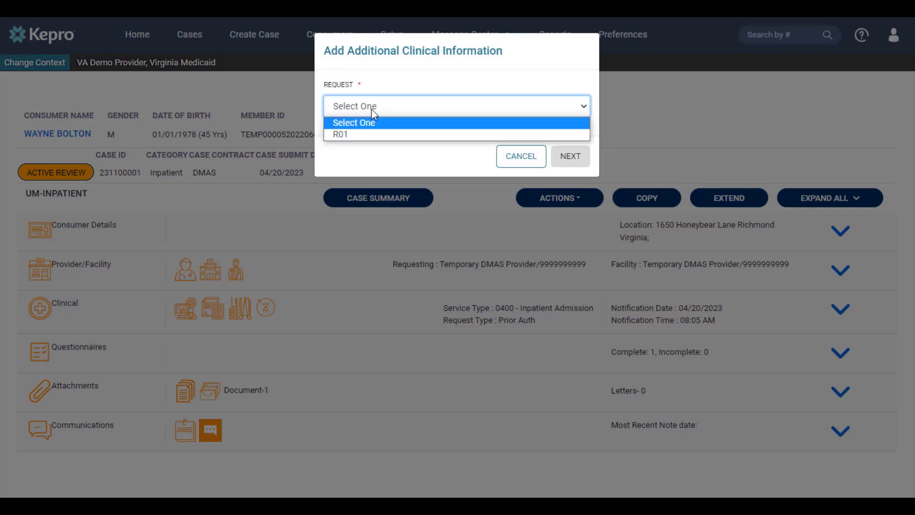
pyautogui.click(367, 136)
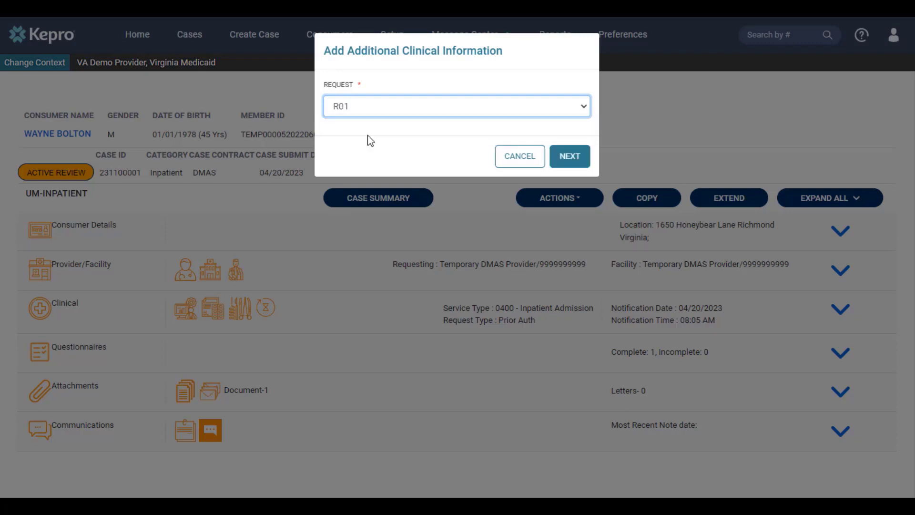
pyautogui.click(561, 164)
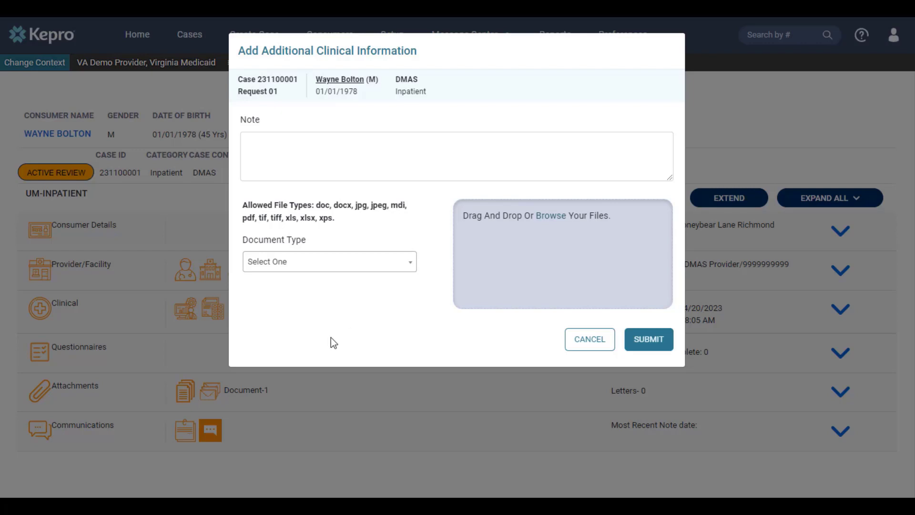
# Attach test.pdf with document type Progress Summary and submit the additional clinical information
pyautogui.click(551, 218)
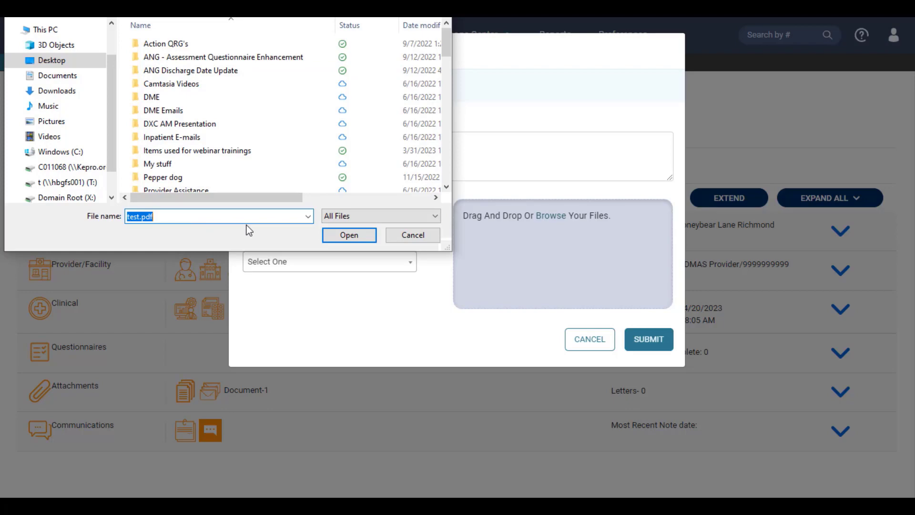
pyautogui.click(349, 234)
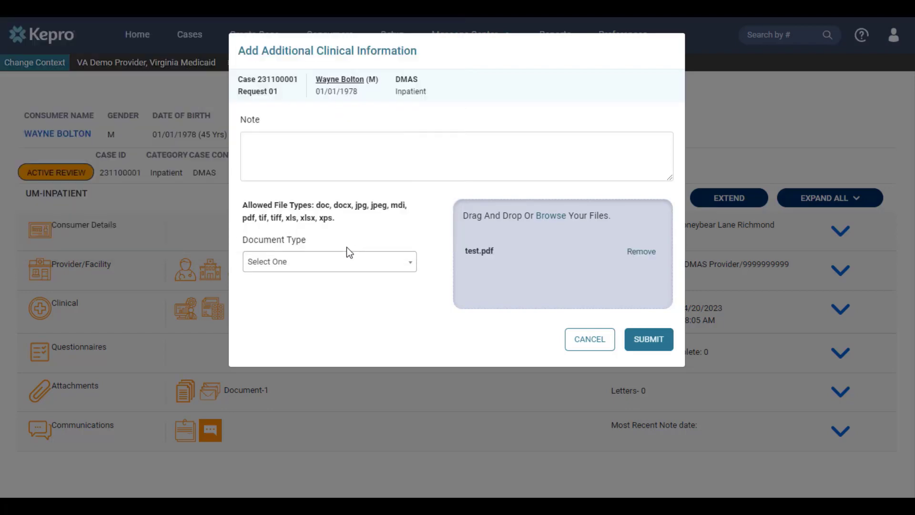
pyautogui.click(325, 269)
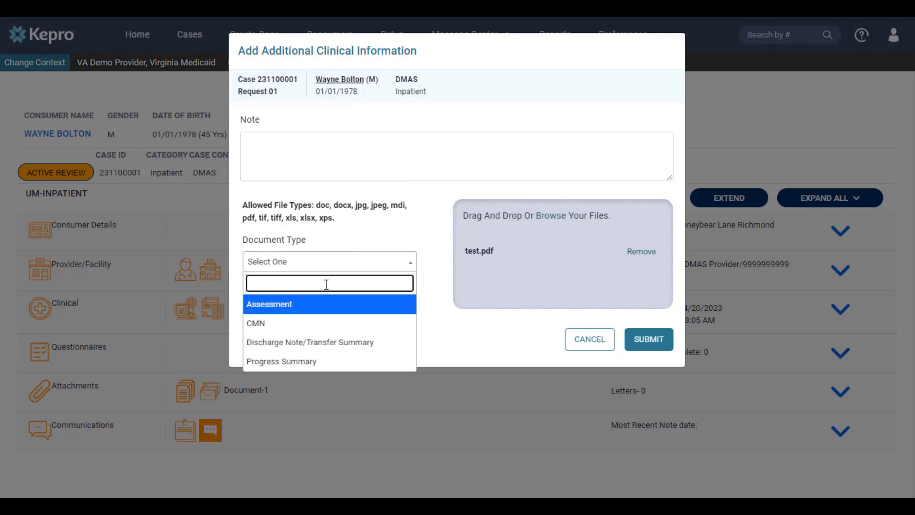
pyautogui.click(332, 363)
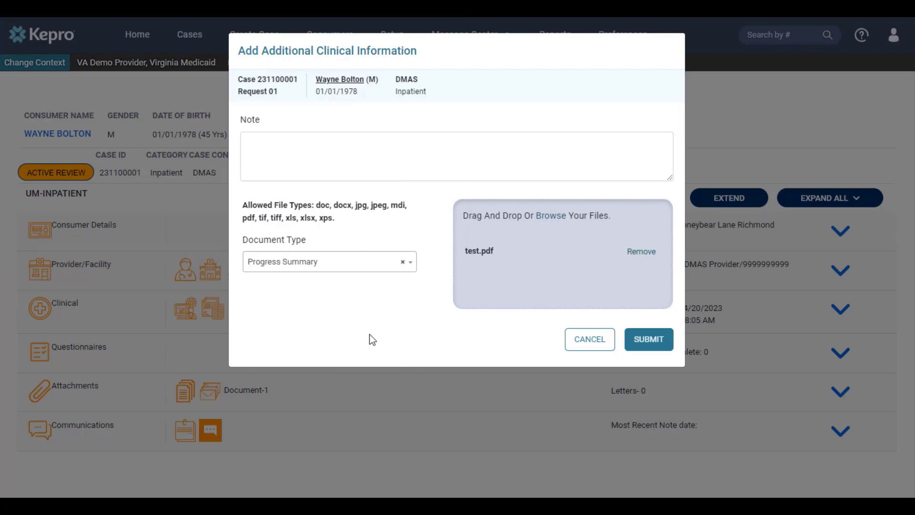
pyautogui.click(631, 345)
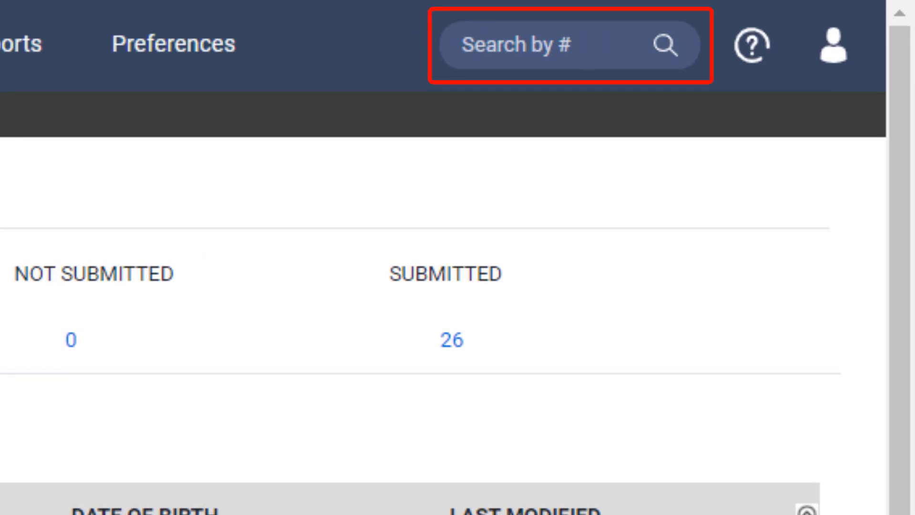
# Look up the EDCD Waiver outpatient case by its case ID
pyautogui.click(545, 49)
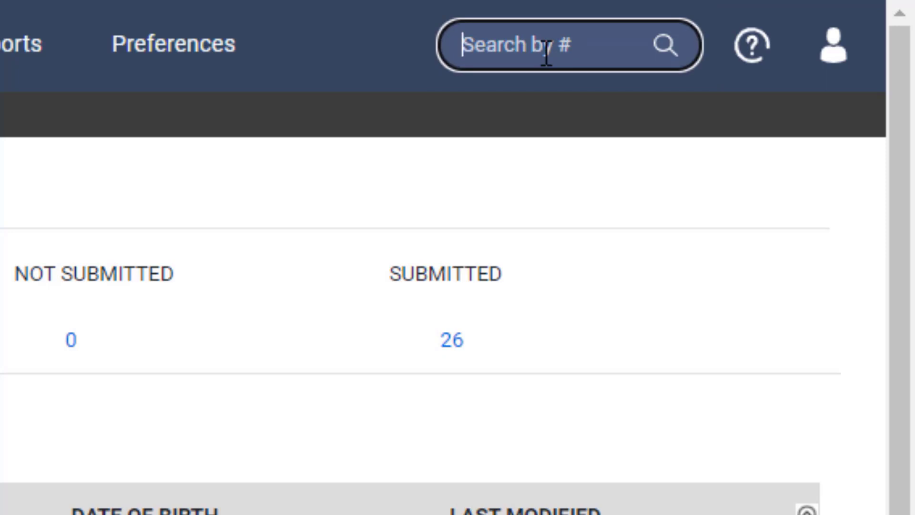
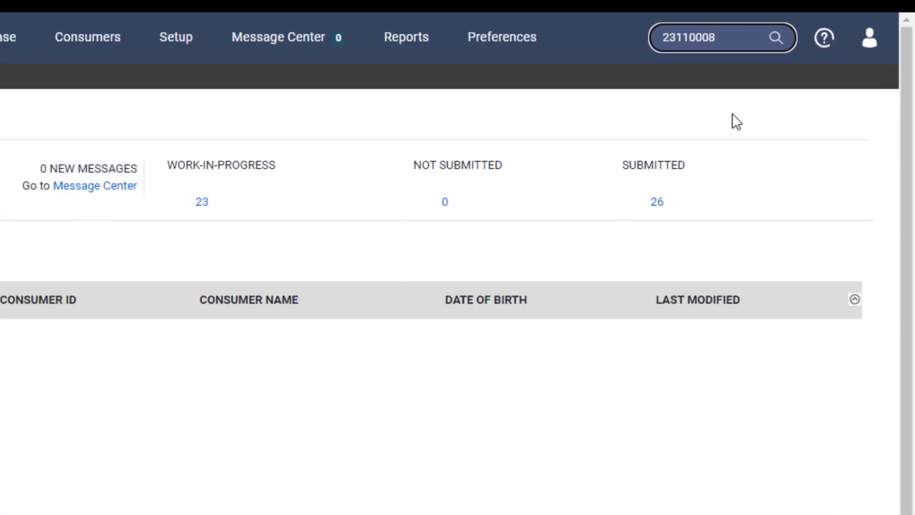
pyautogui.press('Return')
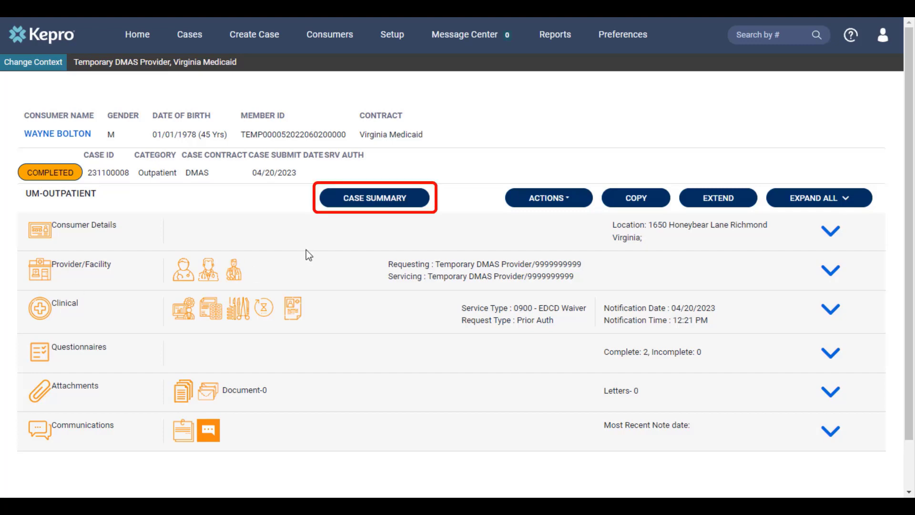
# Review the case summary, from consumer and provider information through requests, questionnaires and letters, and return to the case
pyautogui.click(383, 206)
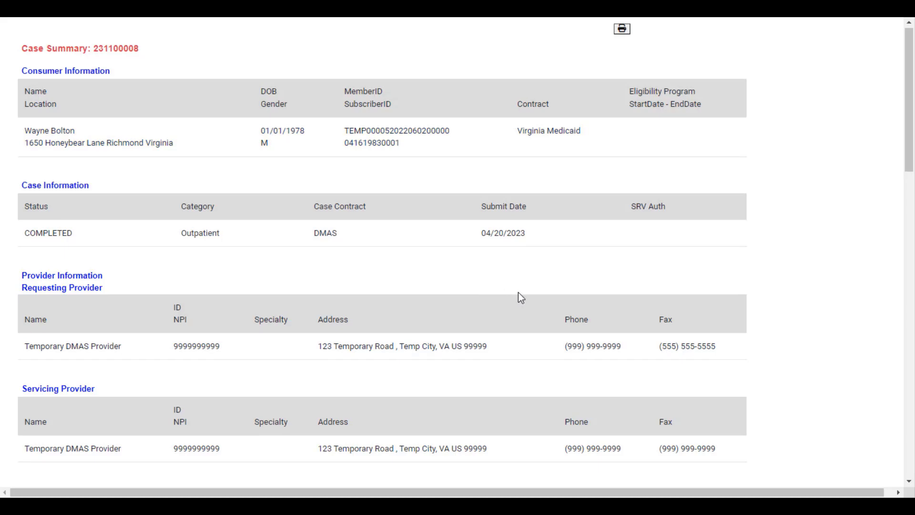
pyautogui.scroll(-8, 518, 292)
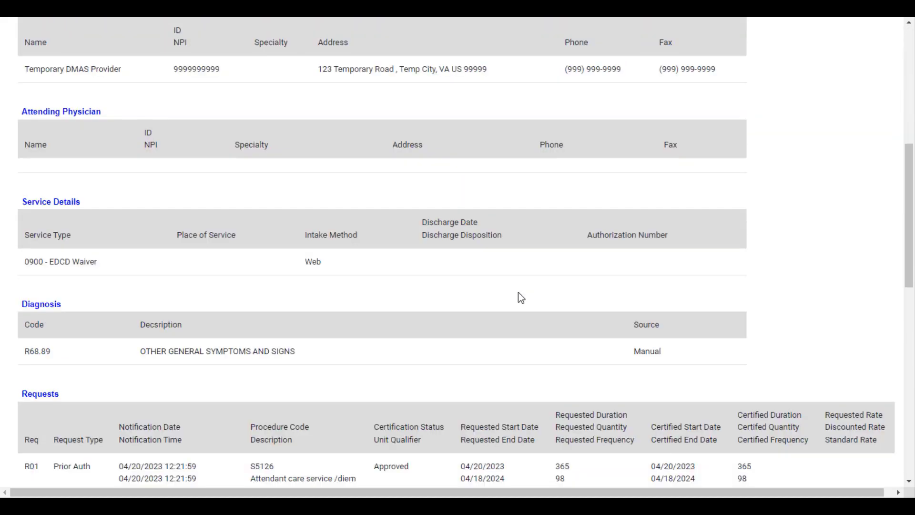
pyautogui.scroll(-3, 518, 292)
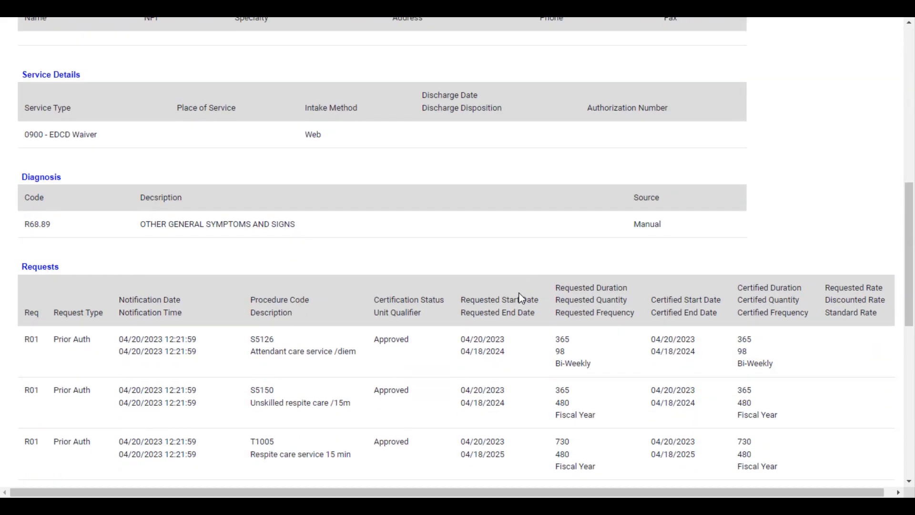
pyautogui.scroll(-1, 520, 295)
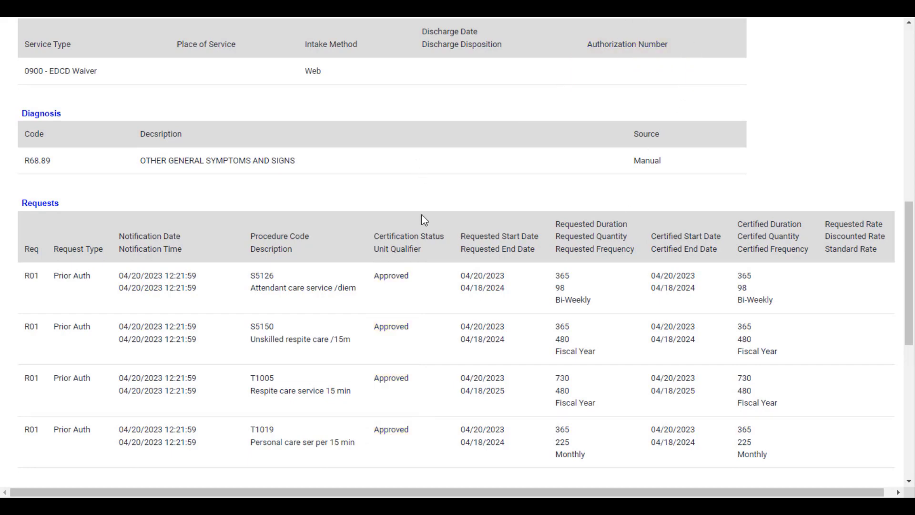
pyautogui.scroll(-3, 416, 243)
pyautogui.scroll(-6, 416, 244)
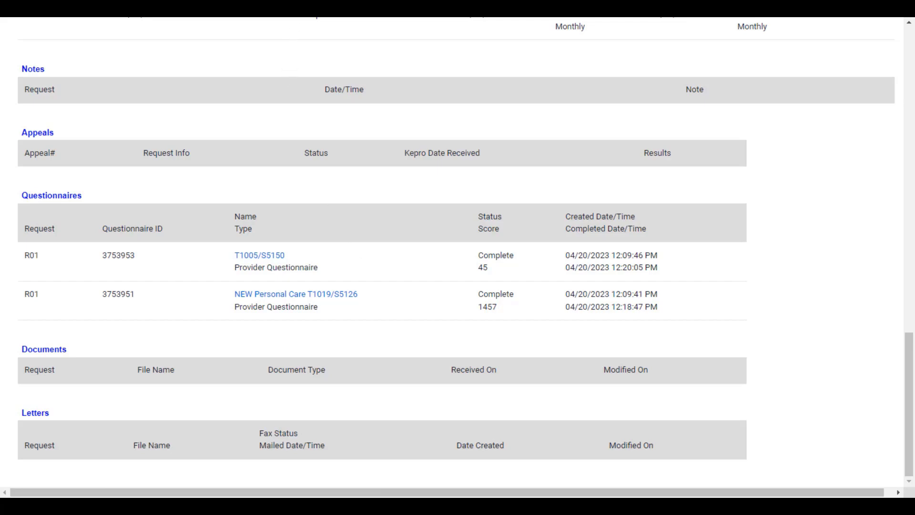
pyautogui.click(251, 4)
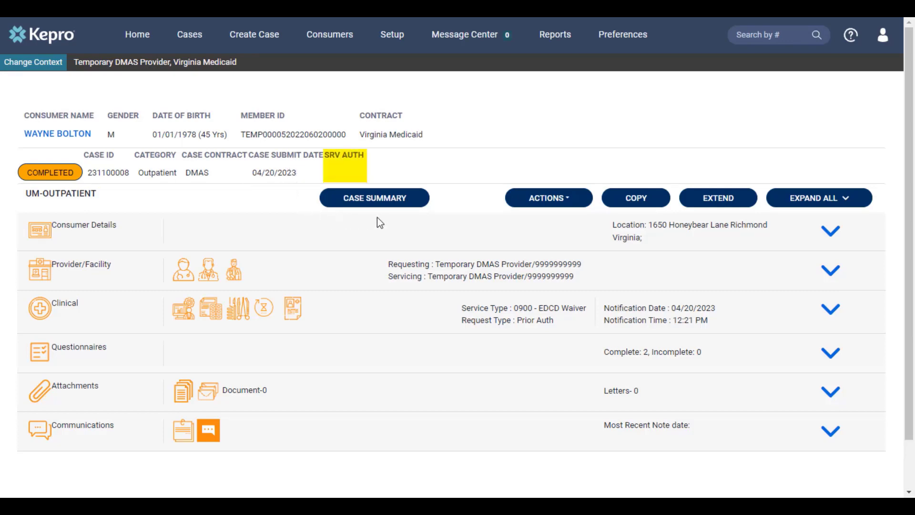
# Expand the case's Clinical section, and extend the record with a new request
pyautogui.click(829, 312)
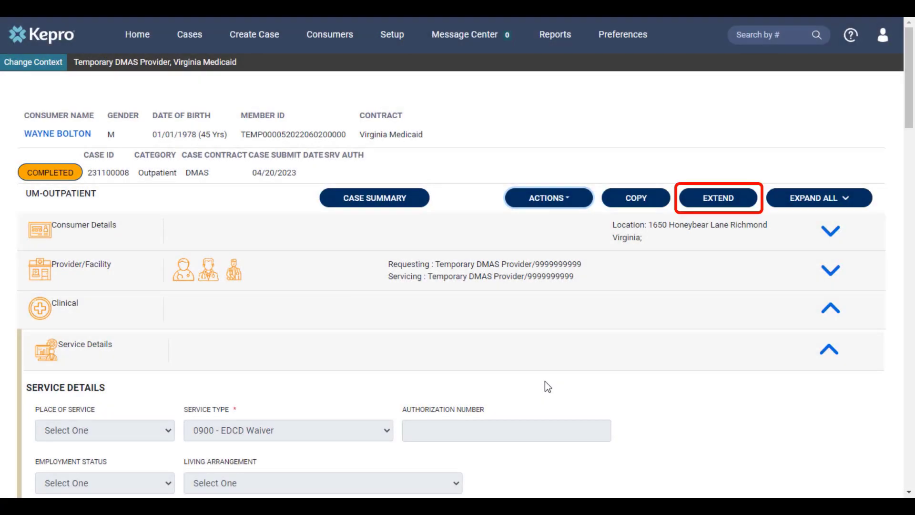
pyautogui.click(710, 203)
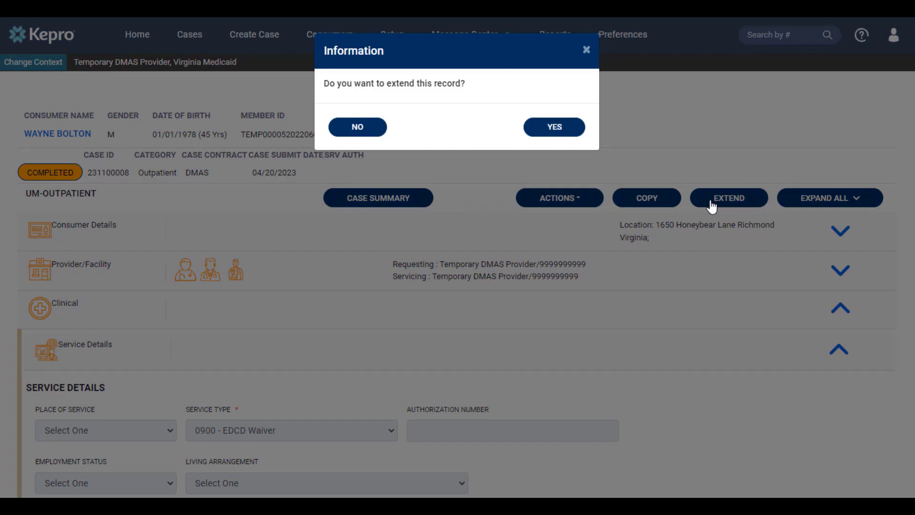
pyautogui.click(554, 127)
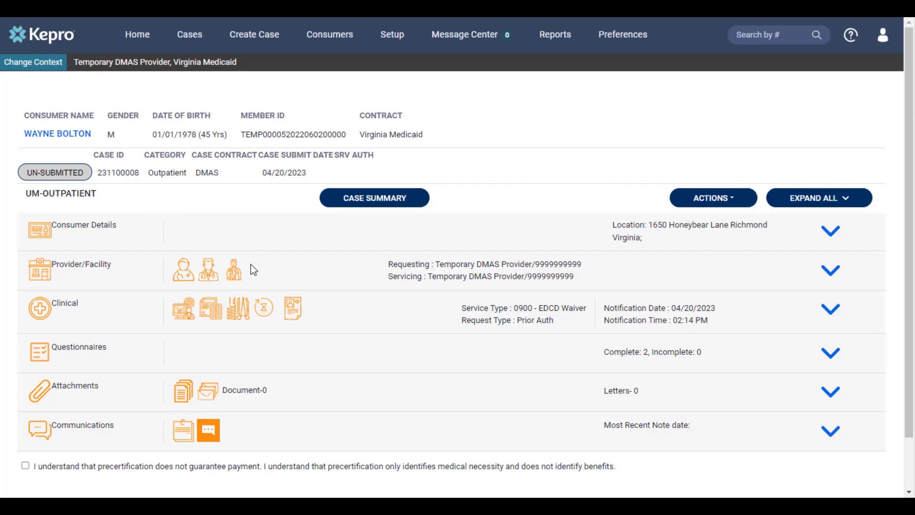
# In the Clinical section's un-submitted Request 02, set T1005 respite care to a requested duration of 365 and a quantity of 480
pyautogui.click(830, 312)
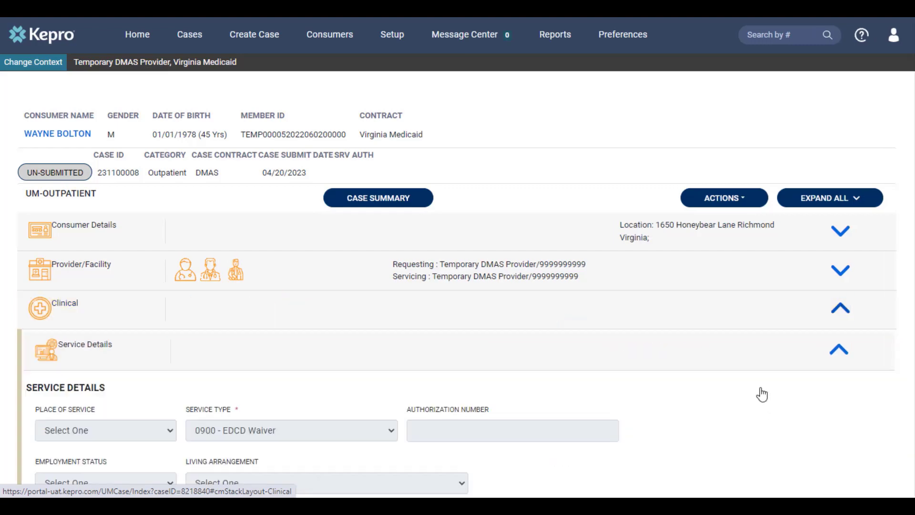
pyautogui.scroll(-3, 762, 394)
pyautogui.scroll(-3, 760, 387)
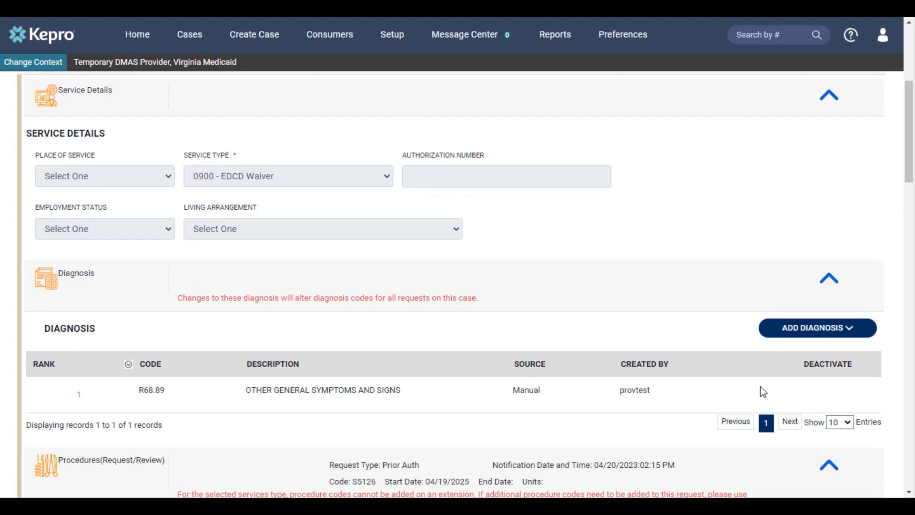
pyautogui.scroll(-6, 759, 386)
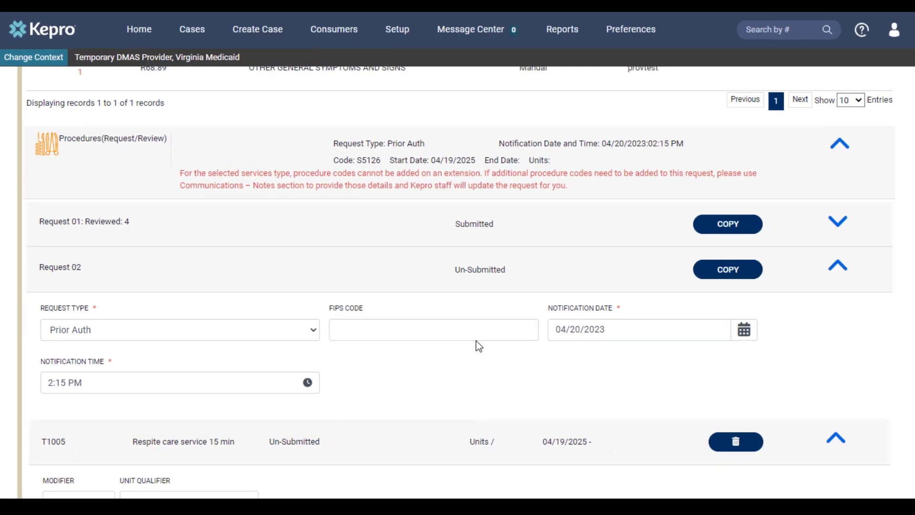
pyautogui.scroll(-4, 479, 345)
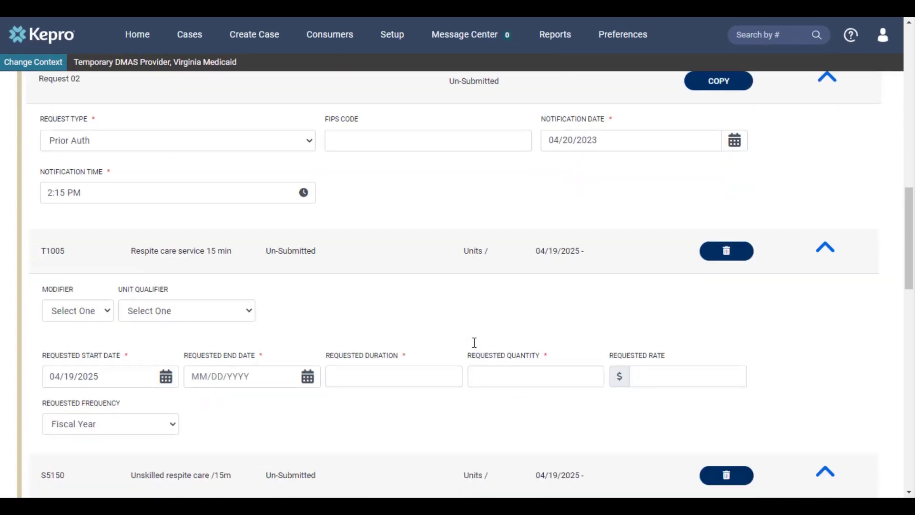
pyautogui.scroll(-1, 474, 342)
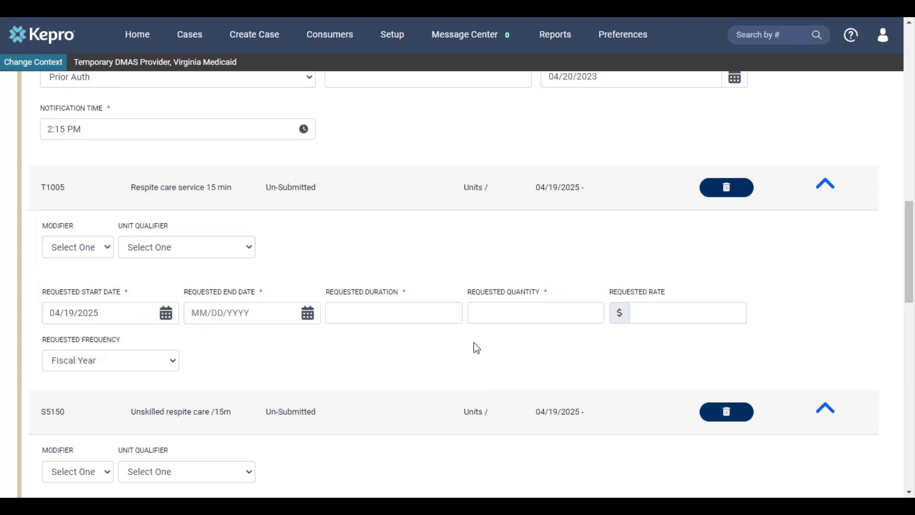
pyautogui.click(198, 311)
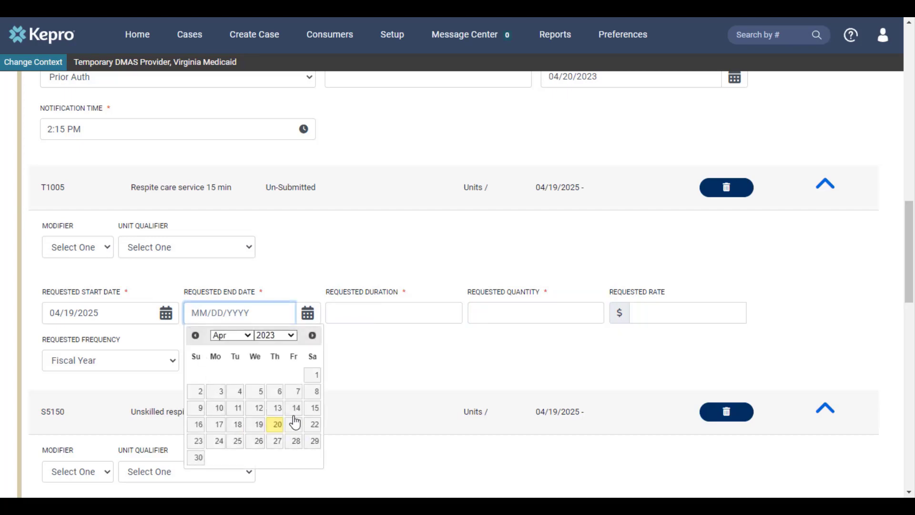
pyautogui.click(382, 316)
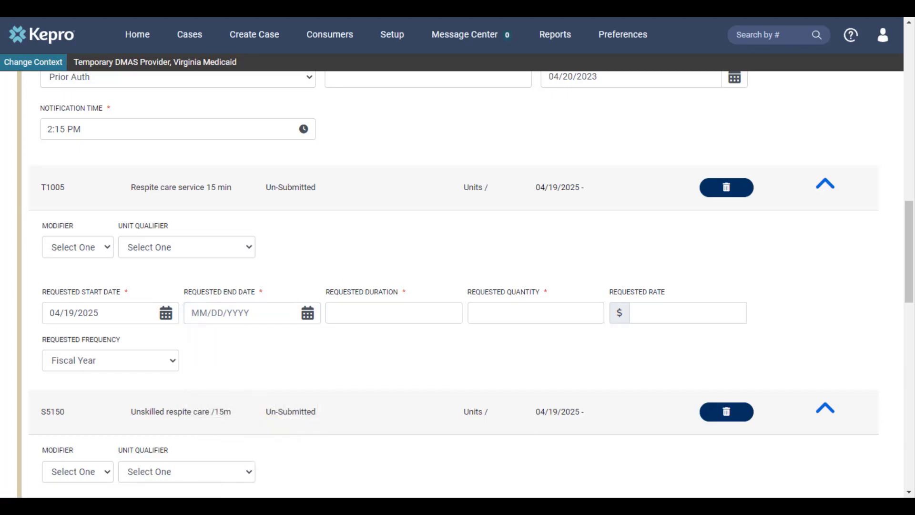
pyautogui.click(428, 315)
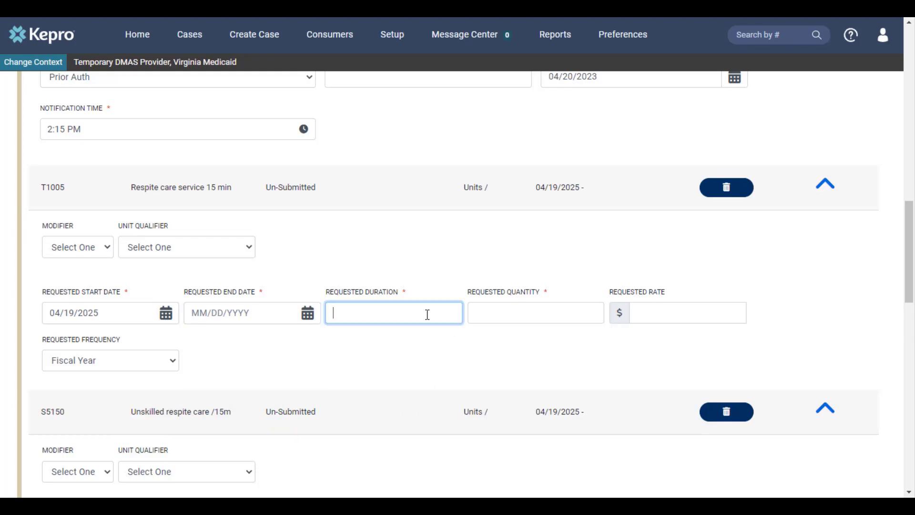
pyautogui.write('365')
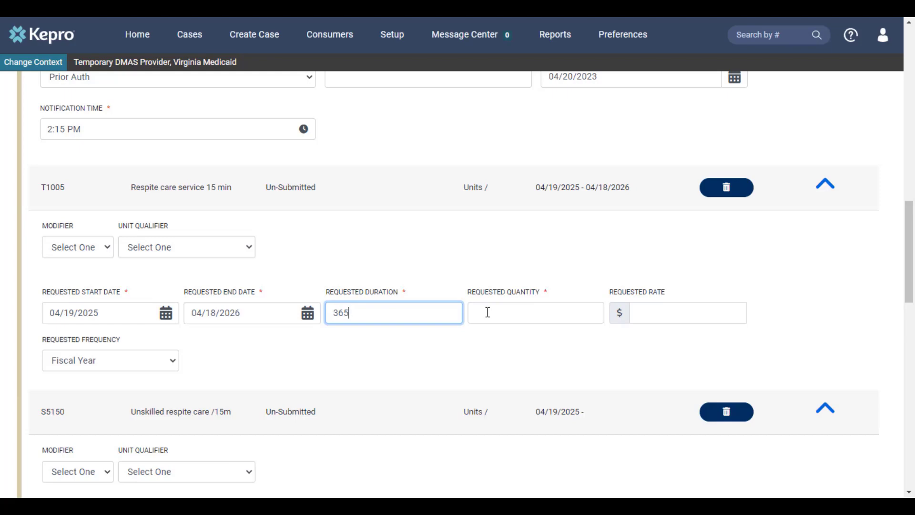
pyautogui.click(487, 312)
pyautogui.write('480')
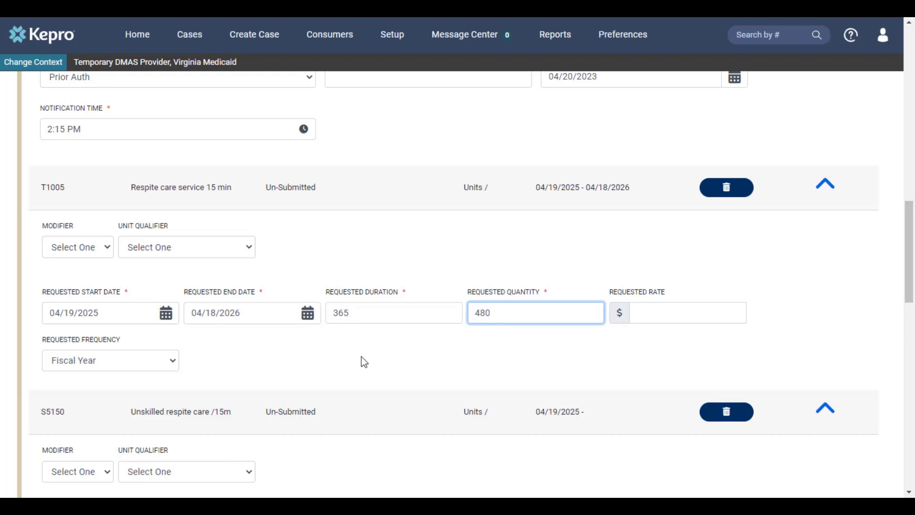
# Set S5150 unskilled respite care in the un-submitted request to a requested duration of 365 and a quantity of 480
pyautogui.scroll(-4, 369, 353)
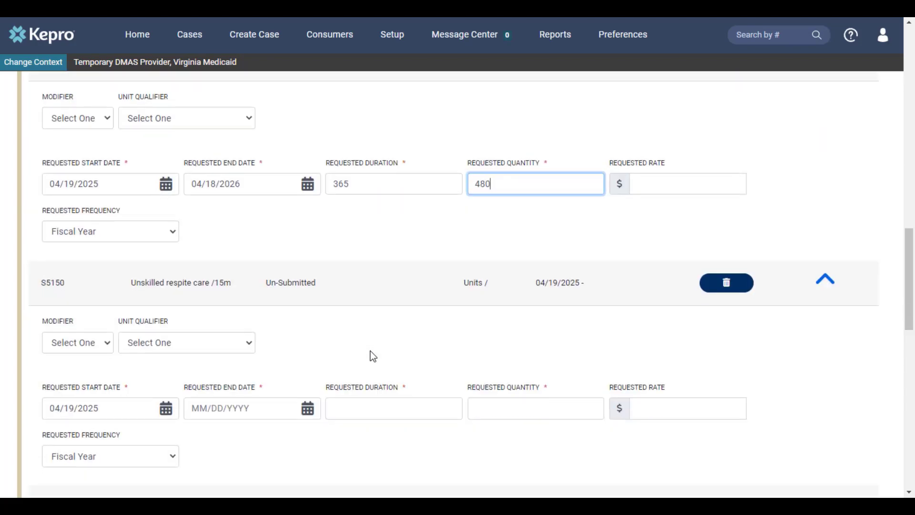
pyautogui.scroll(-1, 371, 351)
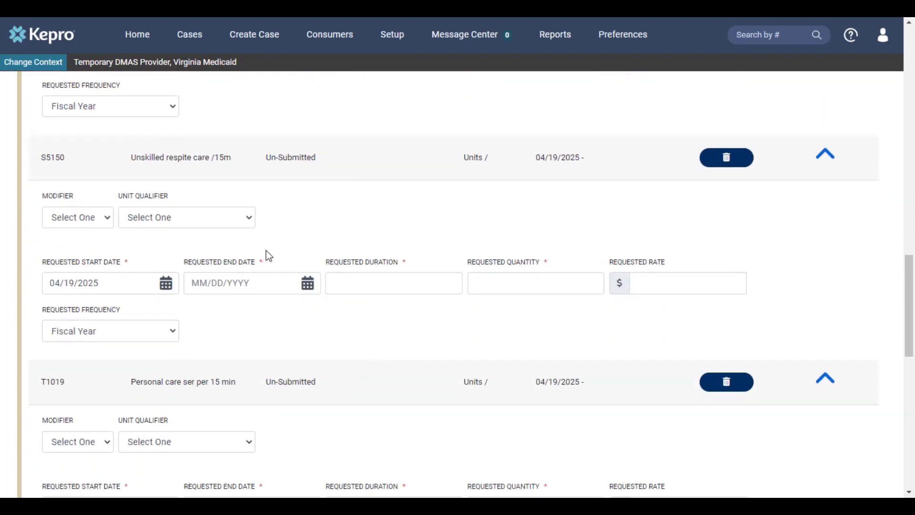
pyautogui.click(349, 283)
pyautogui.write('365')
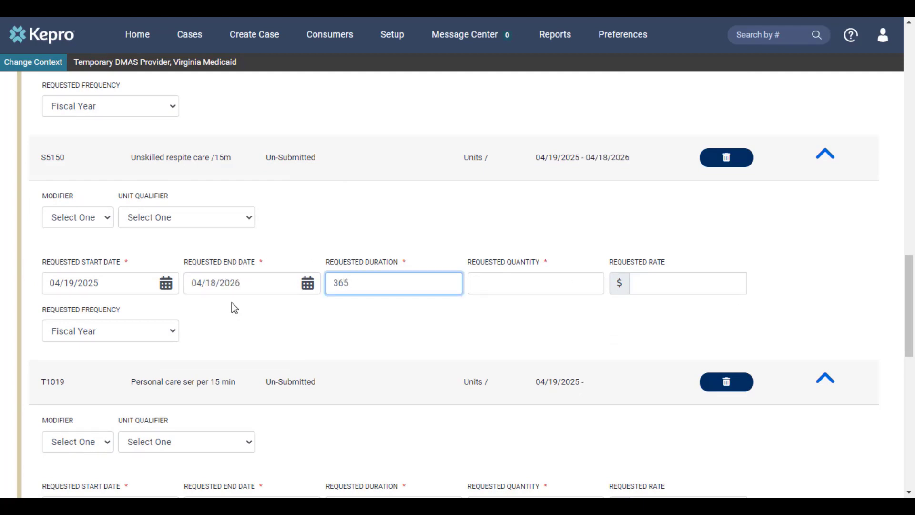
pyautogui.click(500, 277)
pyautogui.write('480')
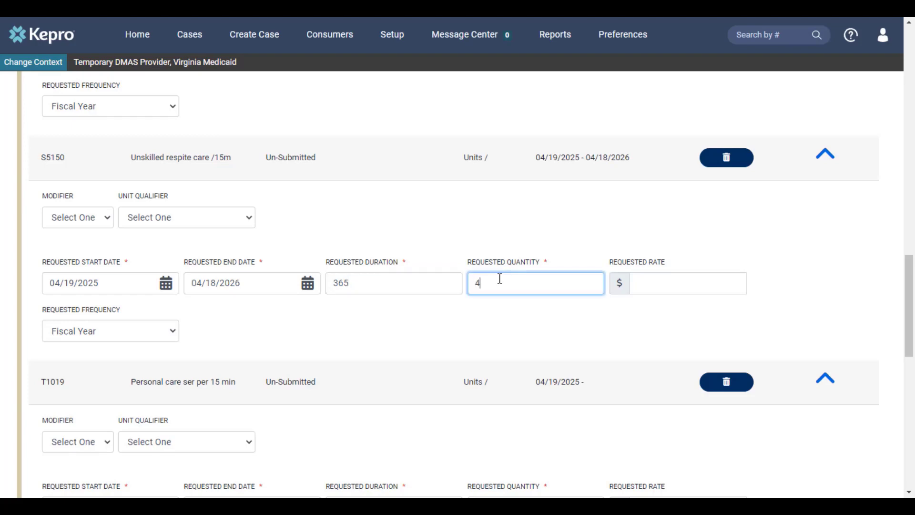
# Open request R02's NEW Personal Care T1019/S5126 questionnaire from the Questionnaires section and mark it as complete
pyautogui.scroll(-2, 482, 310)
pyautogui.scroll(-2, 482, 309)
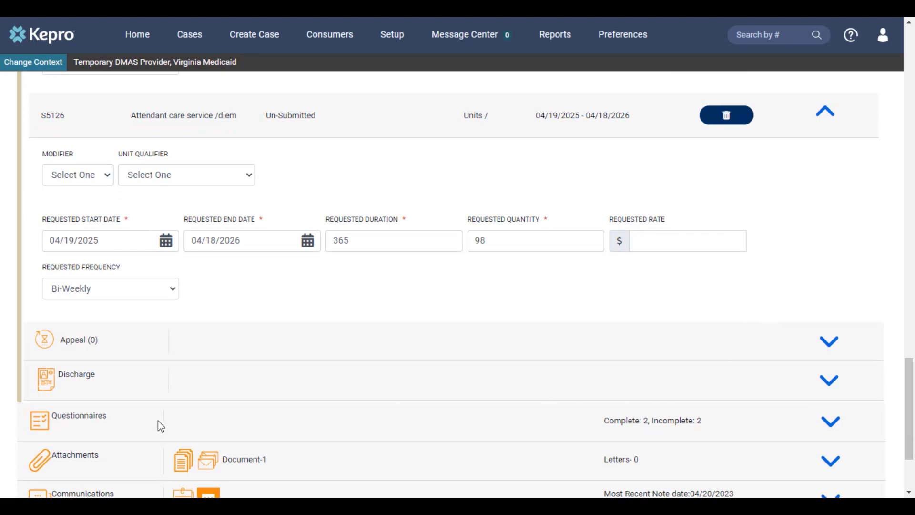
pyautogui.click(831, 422)
pyautogui.scroll(-4, 701, 378)
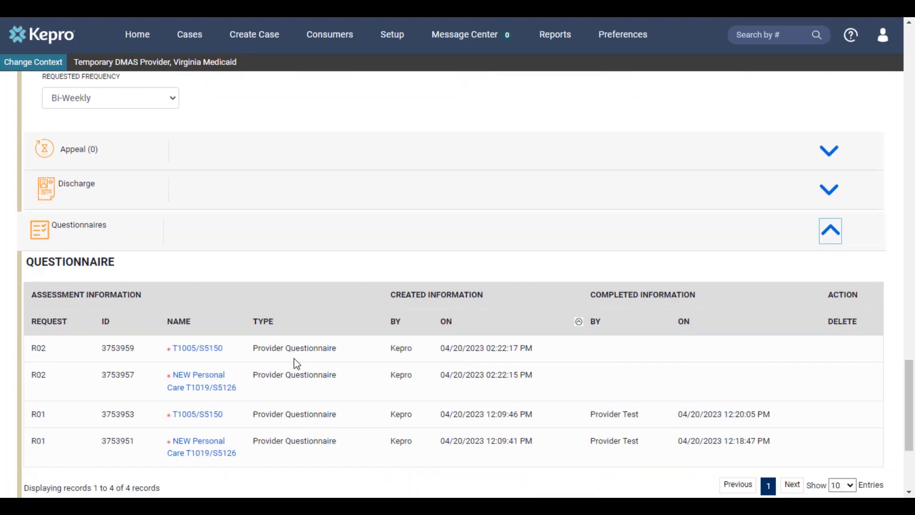
pyautogui.click(208, 387)
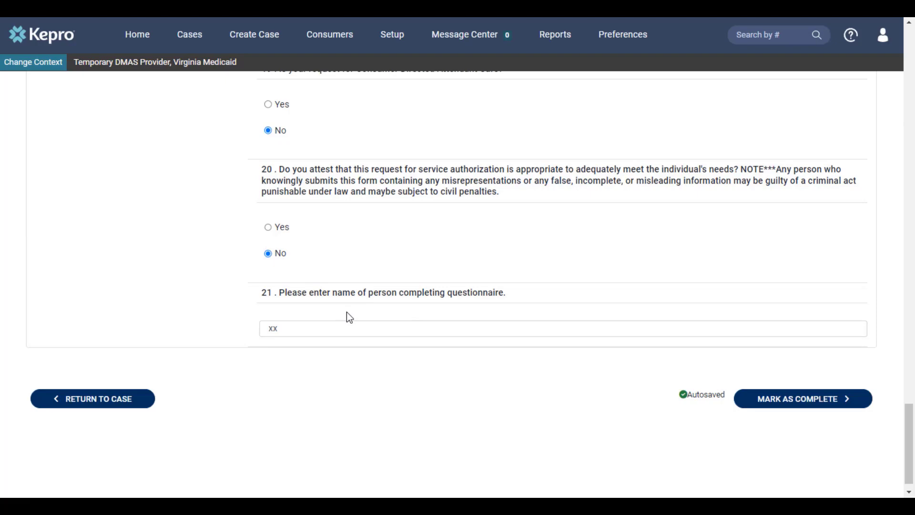
pyautogui.click(782, 400)
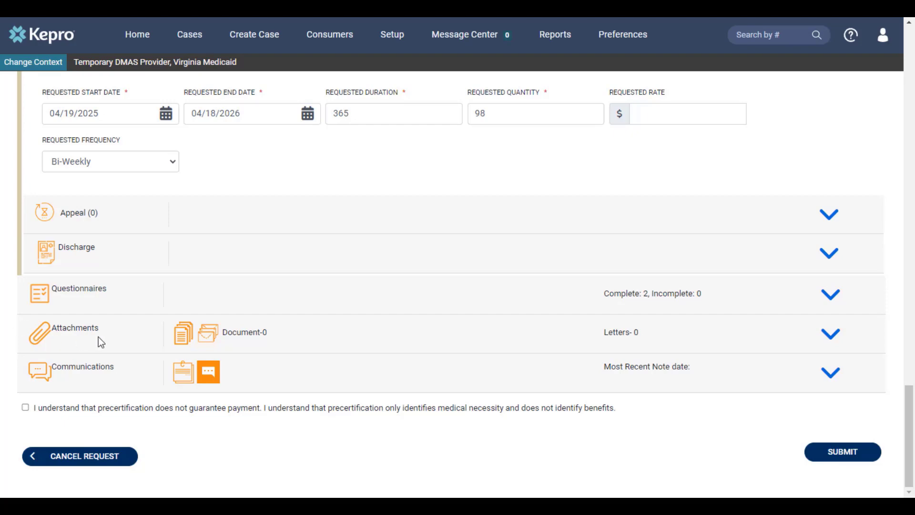
# Upload test.pdf to the case's attached documents as a Progress Summary for request R02
pyautogui.click(830, 335)
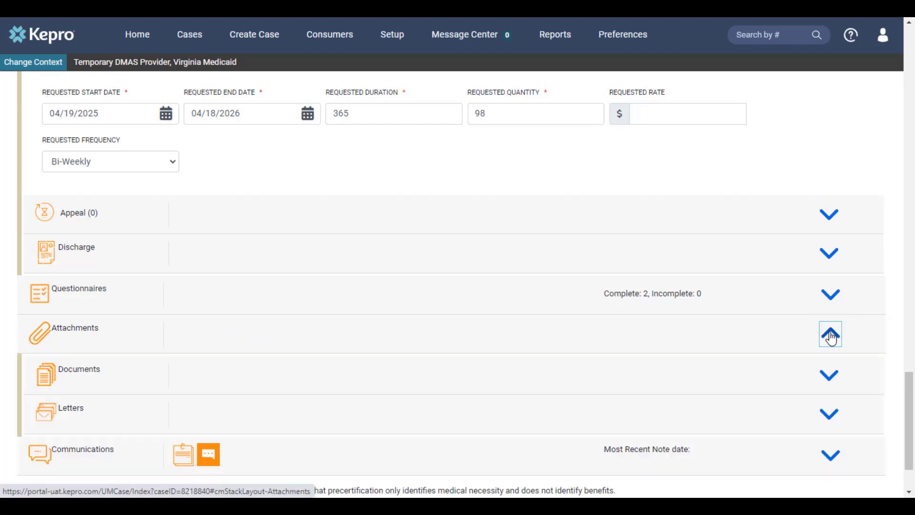
pyautogui.click(832, 381)
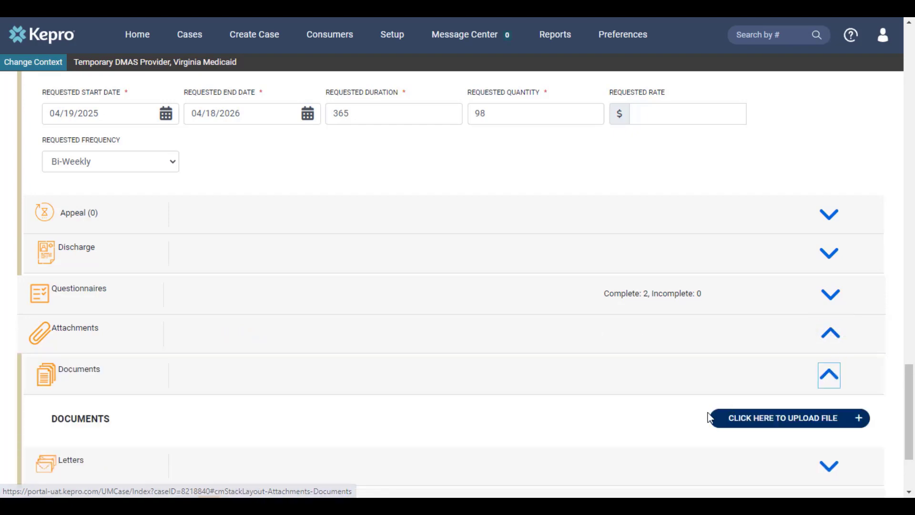
pyautogui.click(768, 421)
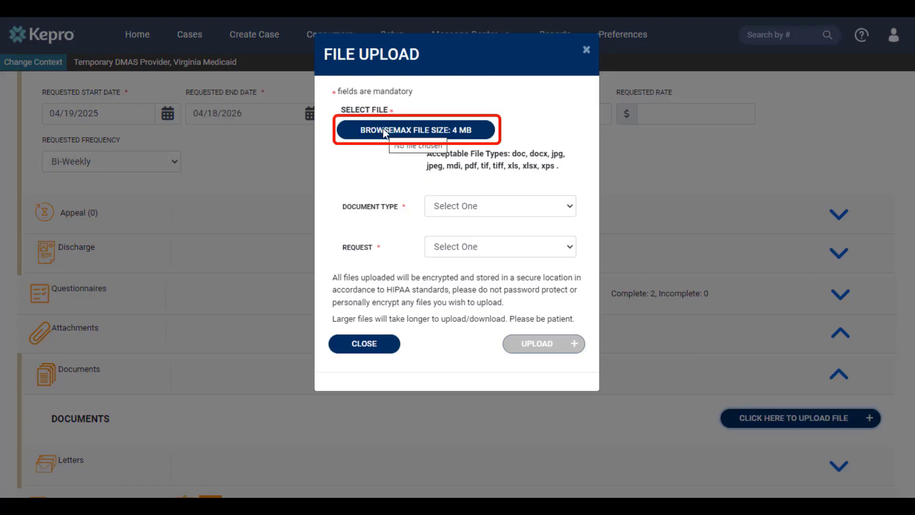
pyautogui.click(385, 133)
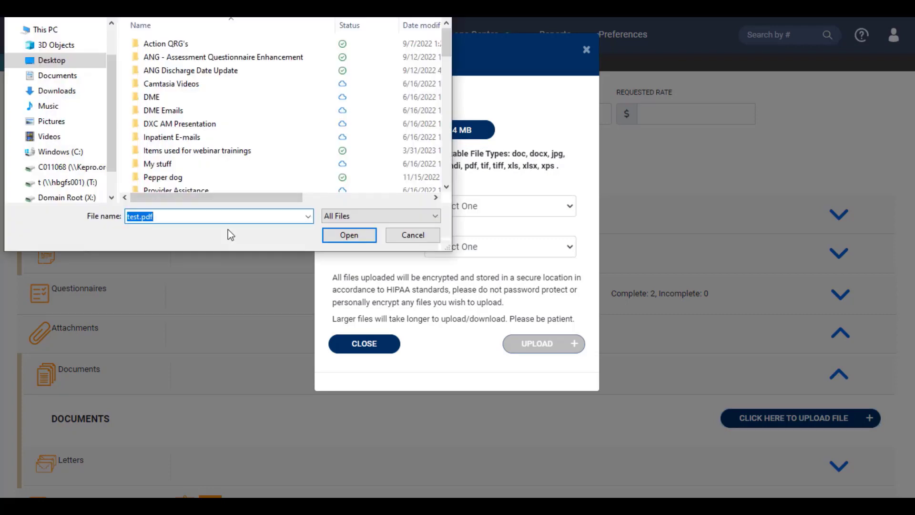
pyautogui.click(349, 235)
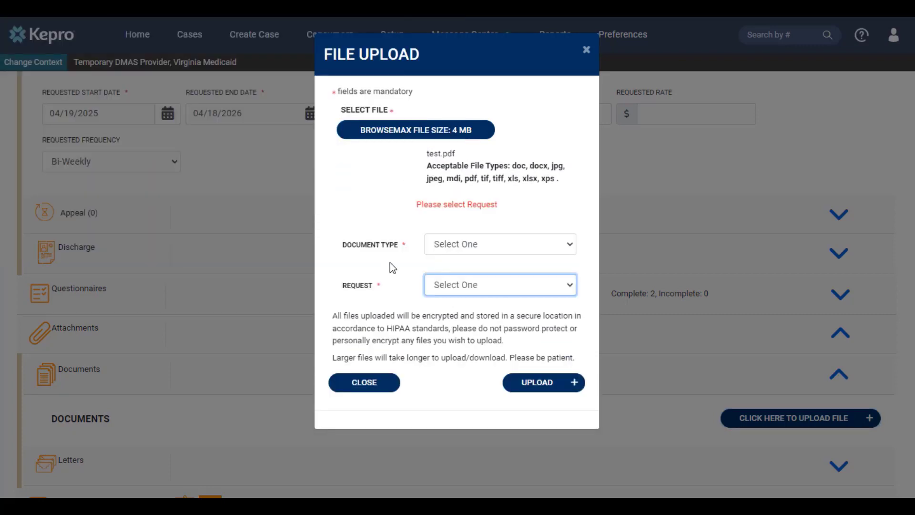
pyautogui.click(470, 245)
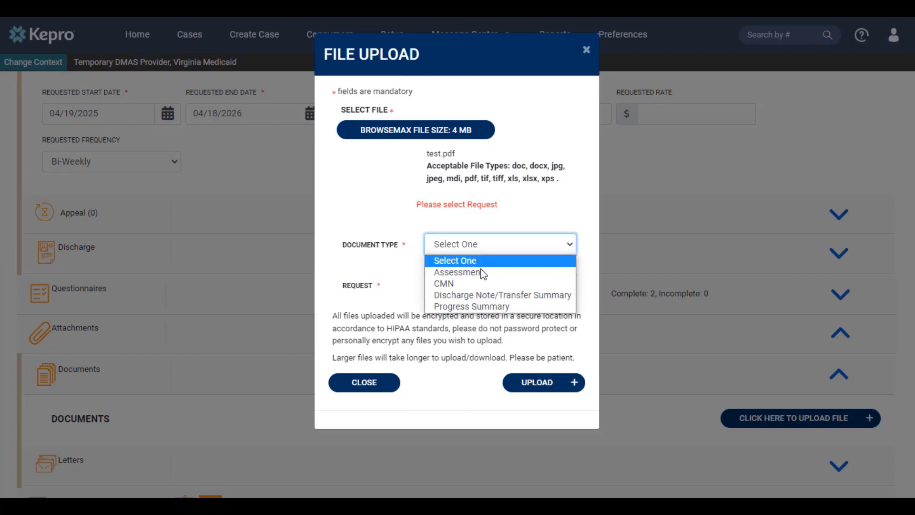
pyautogui.click(483, 305)
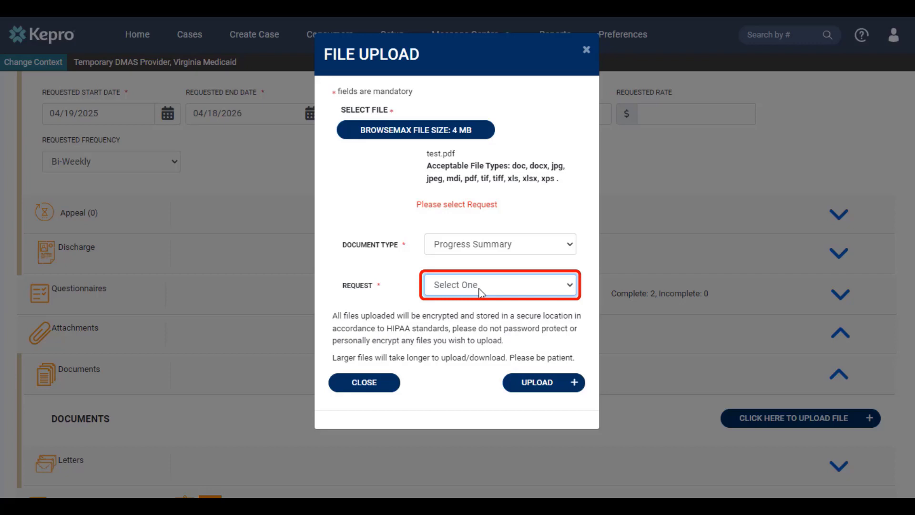
pyautogui.click(479, 289)
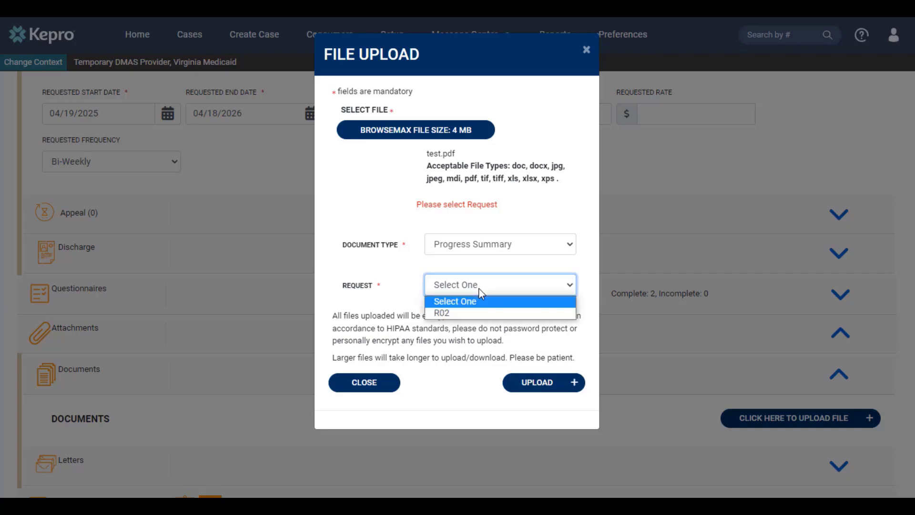
pyautogui.click(465, 313)
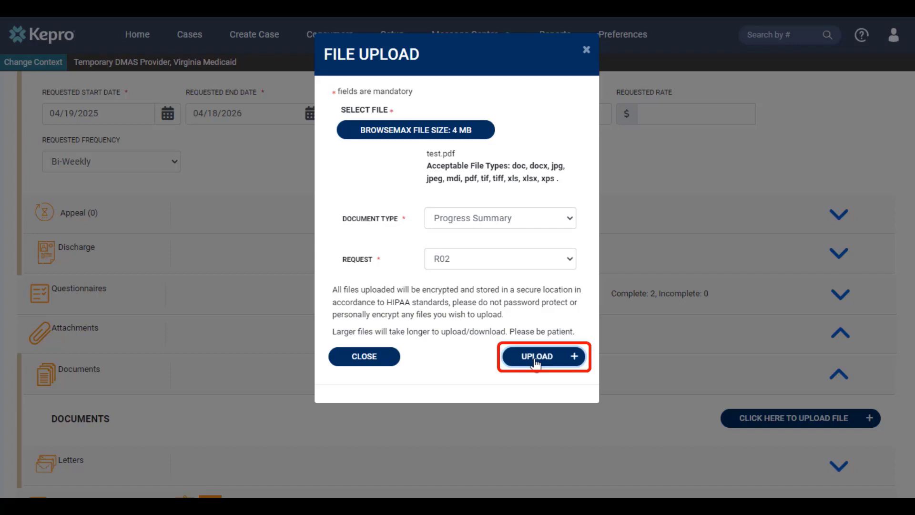
pyautogui.click(536, 358)
# Add and save a note for request R02 in the Communications section, reading "Additional information goes here"
pyautogui.scroll(-2, 538, 359)
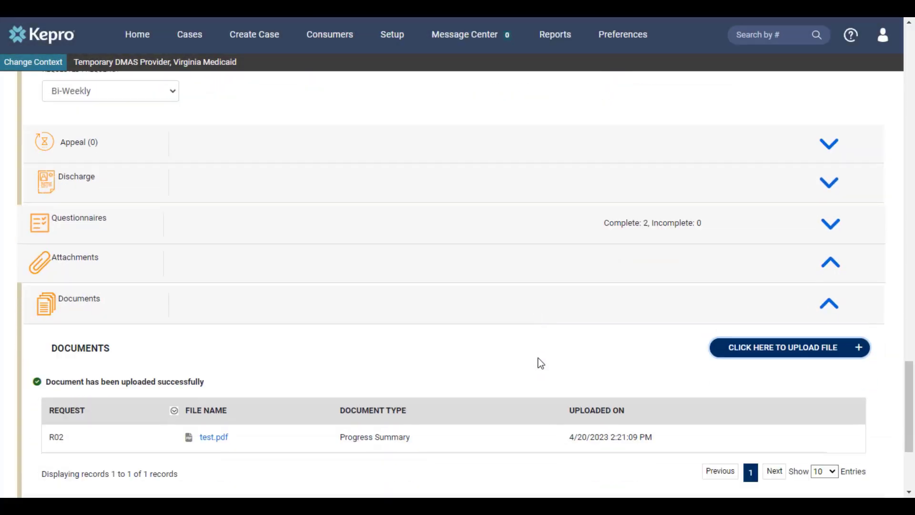
pyautogui.scroll(-3, 538, 362)
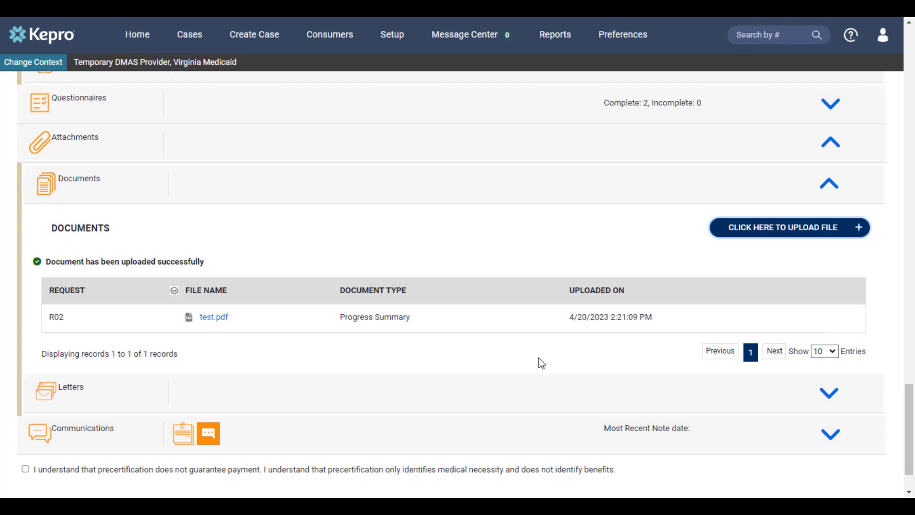
pyautogui.scroll(-2, 538, 362)
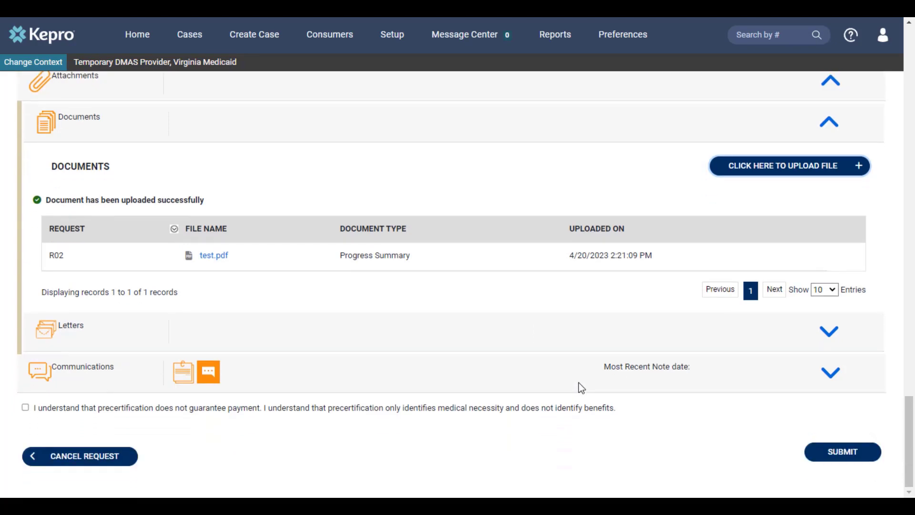
pyautogui.click(835, 381)
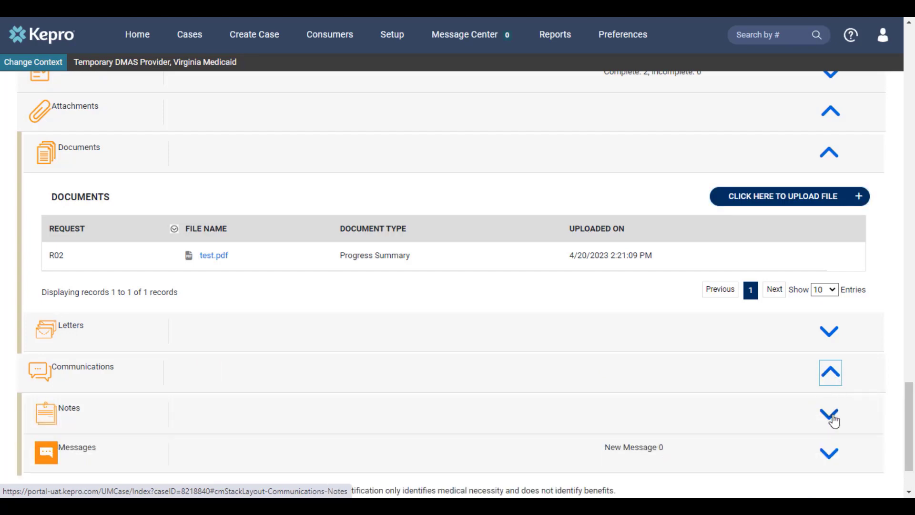
pyautogui.click(829, 415)
pyautogui.scroll(-3, 832, 418)
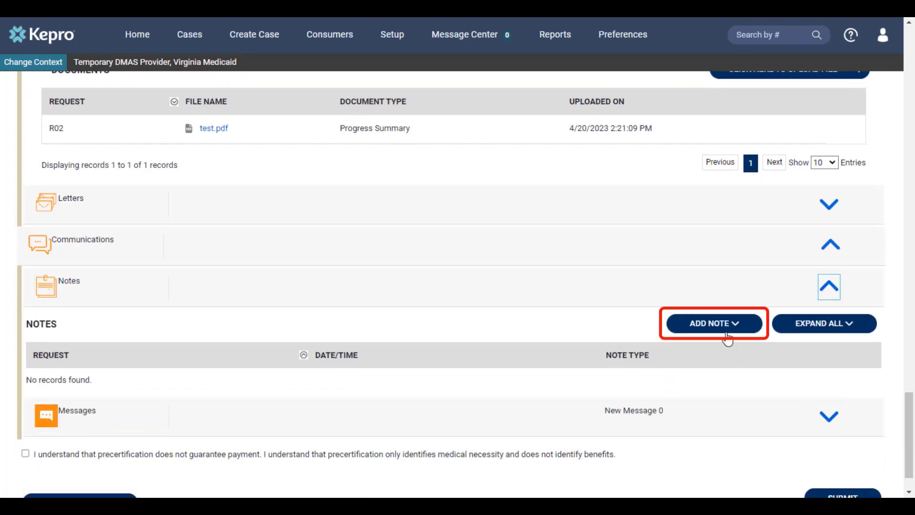
pyautogui.click(726, 334)
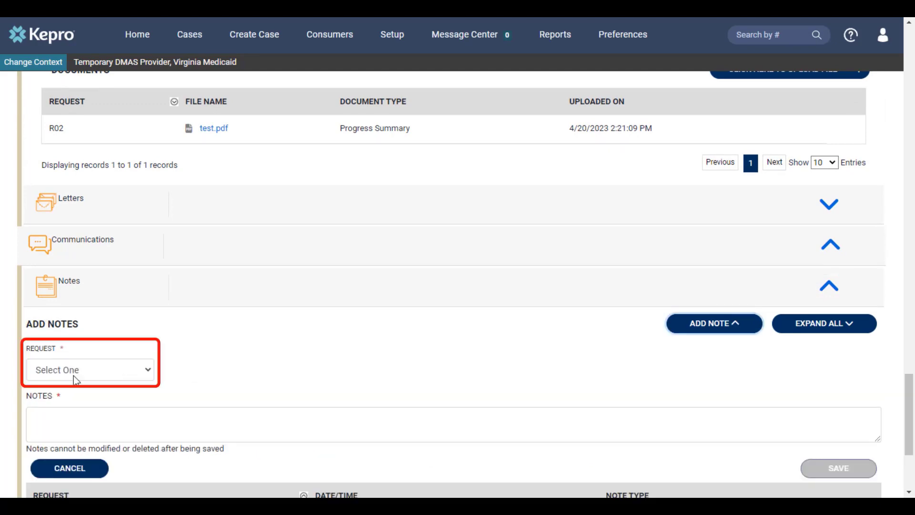
pyautogui.click(74, 371)
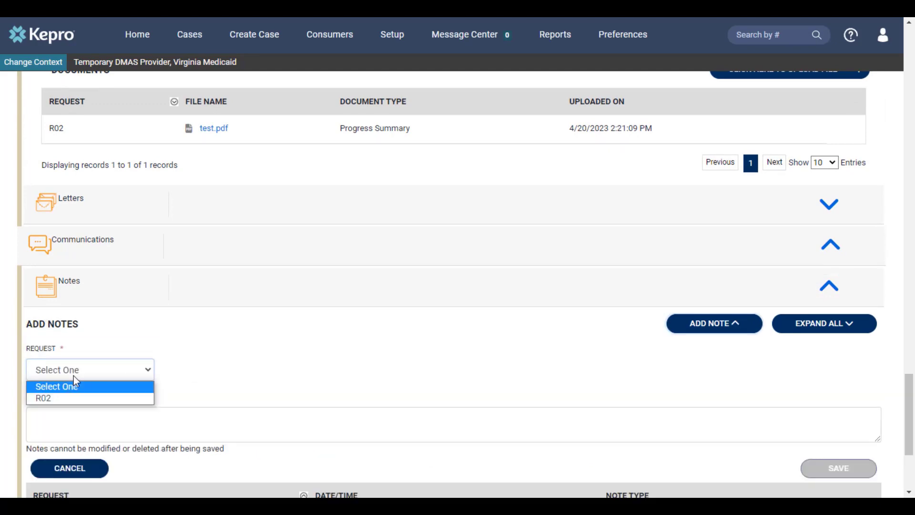
pyautogui.click(57, 399)
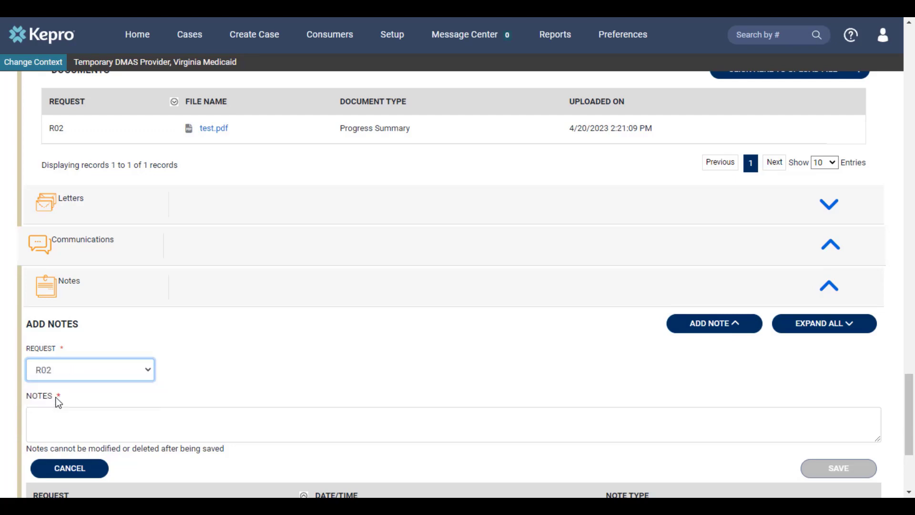
pyautogui.click(103, 423)
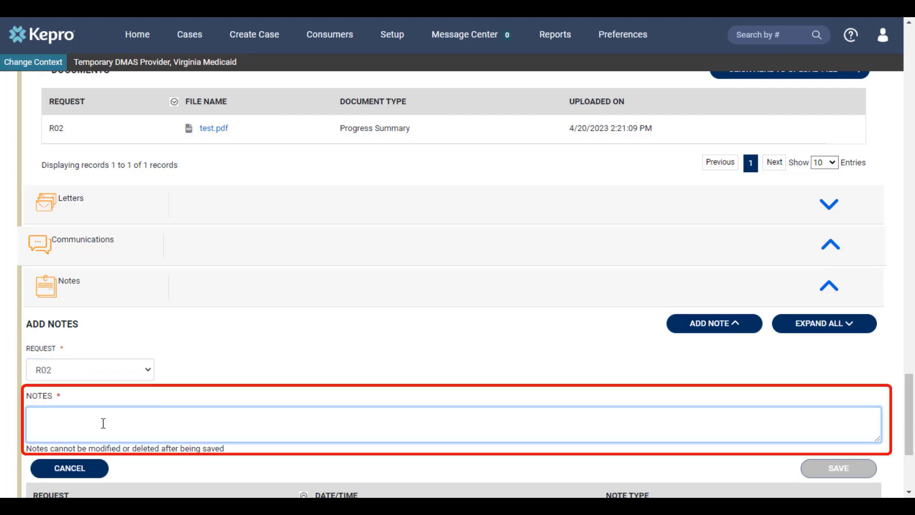
pyautogui.write('Additional information goes here')
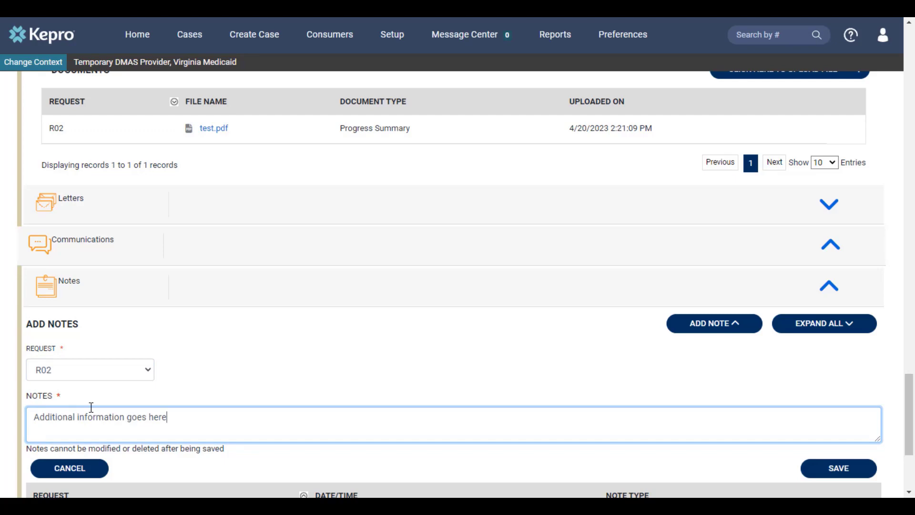
pyautogui.click(846, 471)
pyautogui.click(845, 471)
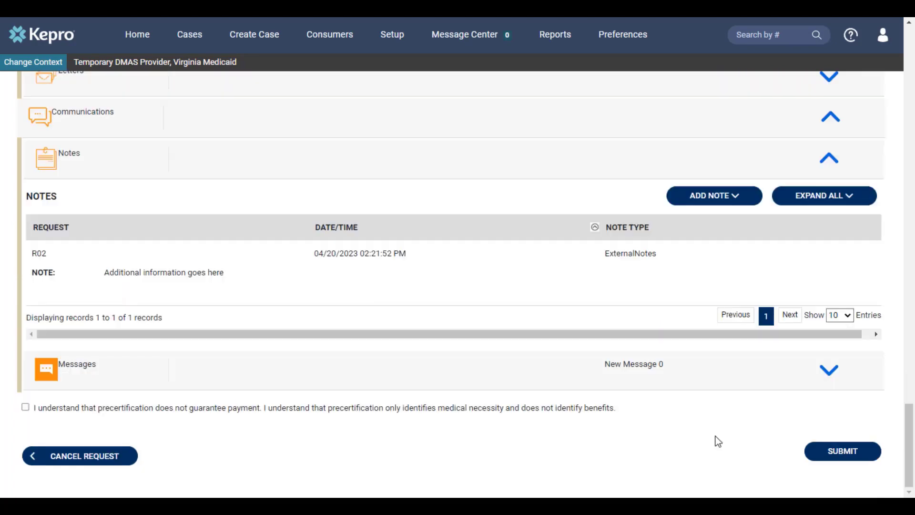
# Accept the precertification acknowledgement and submit the extension request, ignoring the S5126 and T1019 unit-calculation warnings
pyautogui.click(25, 407)
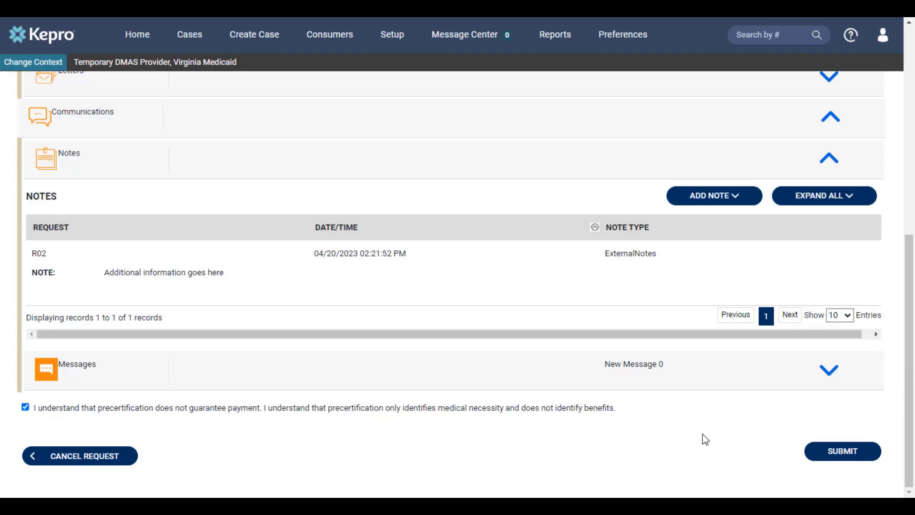
pyautogui.click(833, 456)
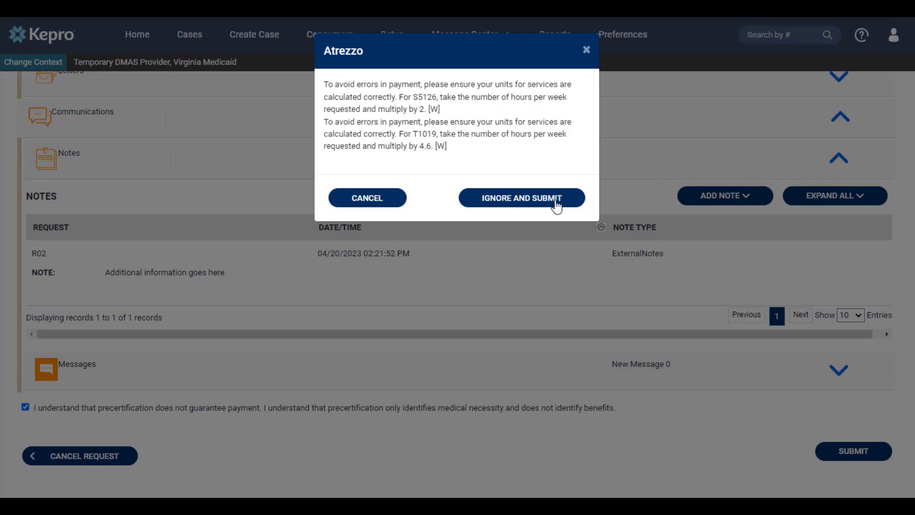
pyautogui.click(515, 205)
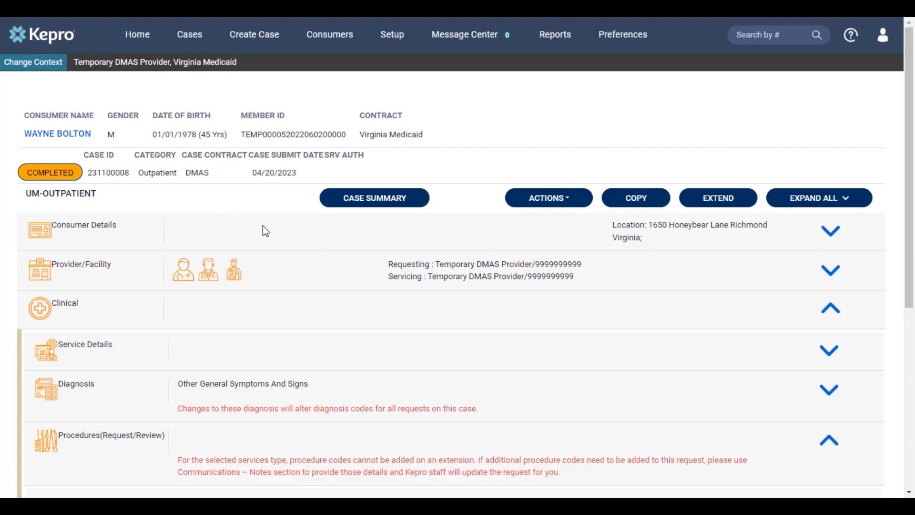
# Copy the completed EDCD Waiver outpatient case into a new record, confirming the copy
pyautogui.scroll(-5, 266, 232)
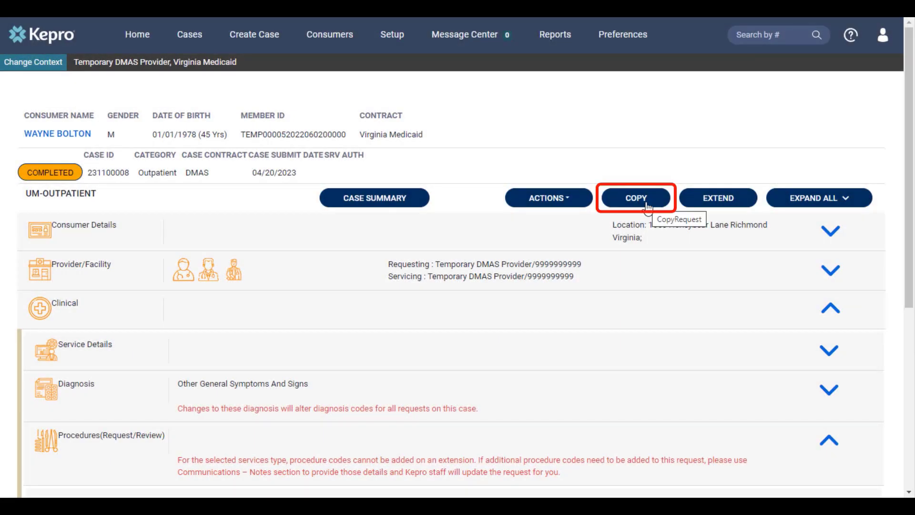
pyautogui.click(646, 206)
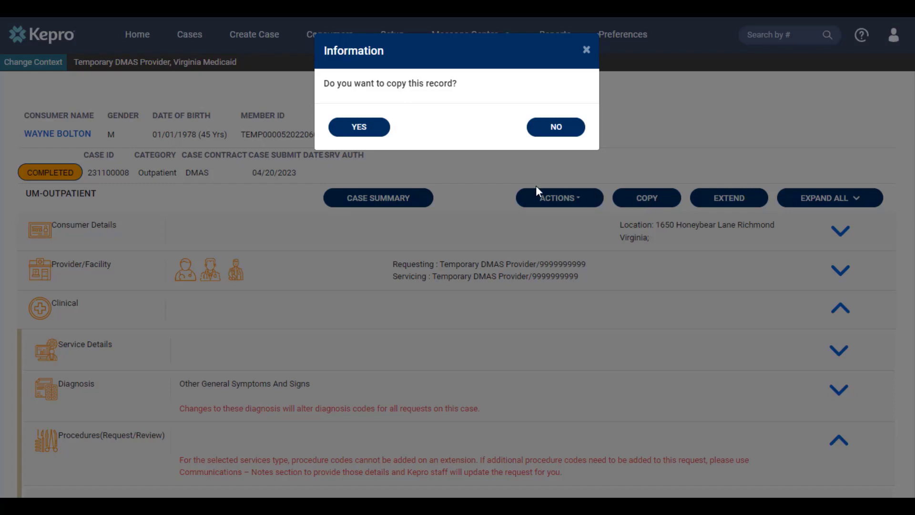
pyautogui.click(359, 126)
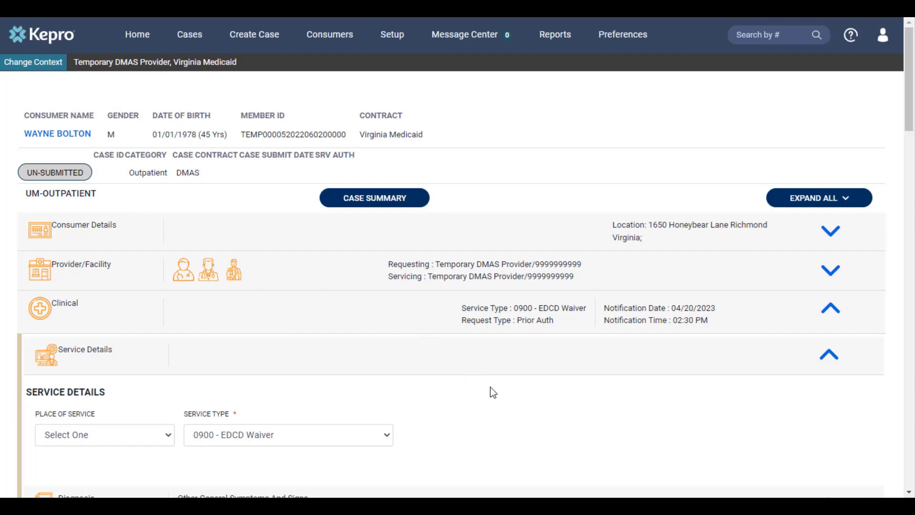
pyautogui.scroll(-2, 493, 392)
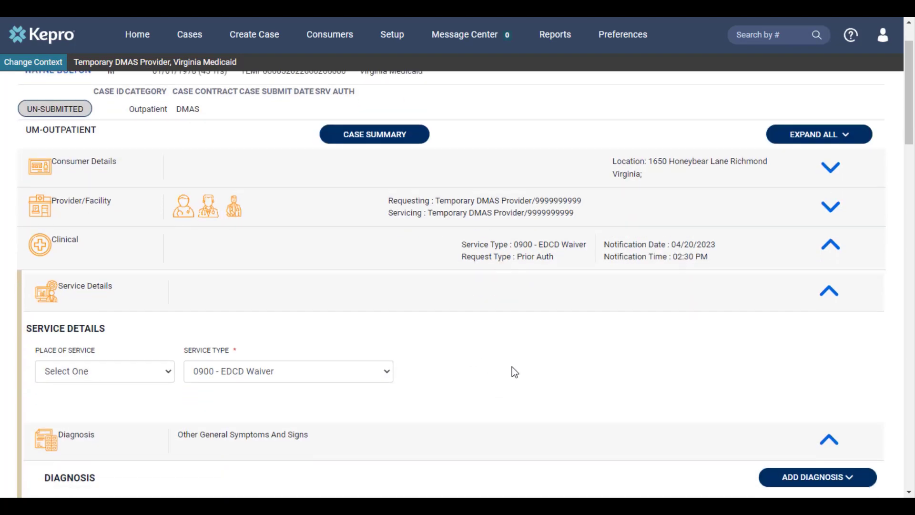
# Review the copied EDCD Waiver case's diagnosis, procedure lines and attached document, and submit the case
pyautogui.scroll(-6, 514, 365)
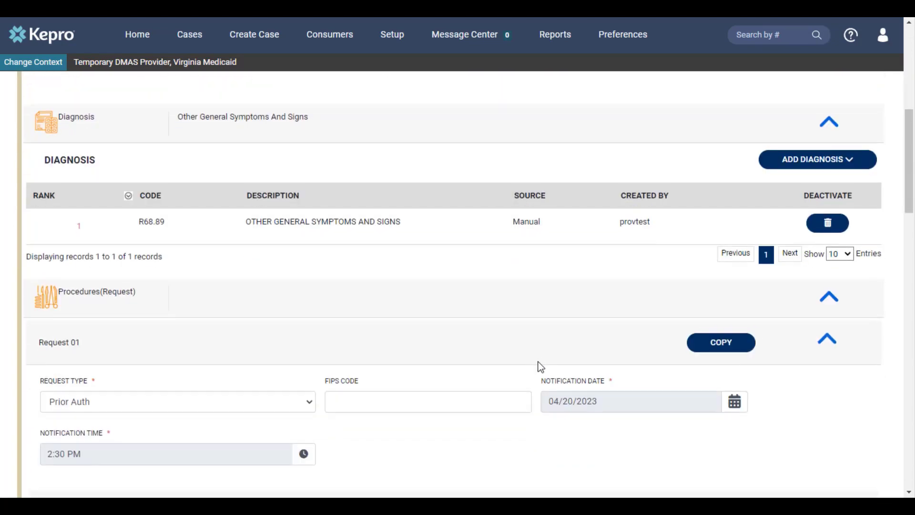
pyautogui.scroll(-5, 539, 362)
pyautogui.scroll(-3, 545, 368)
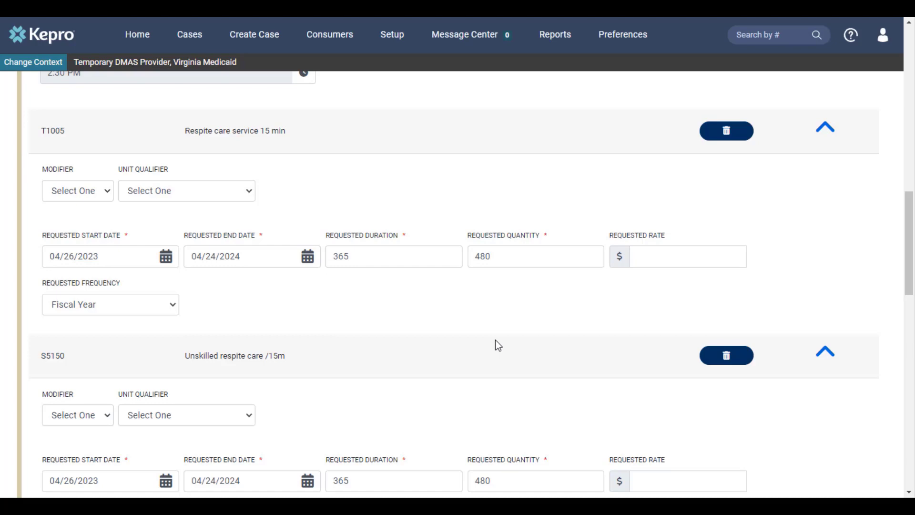
pyautogui.scroll(-10, 496, 340)
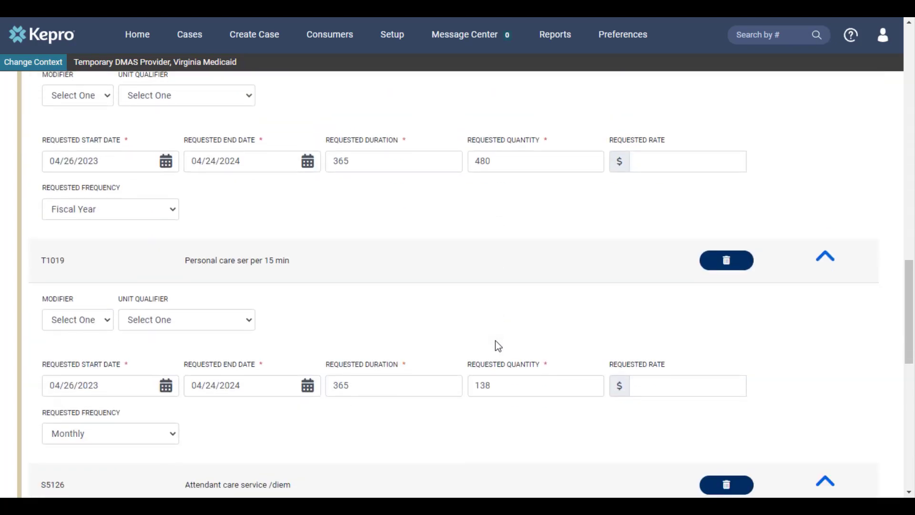
pyautogui.scroll(-7, 498, 347)
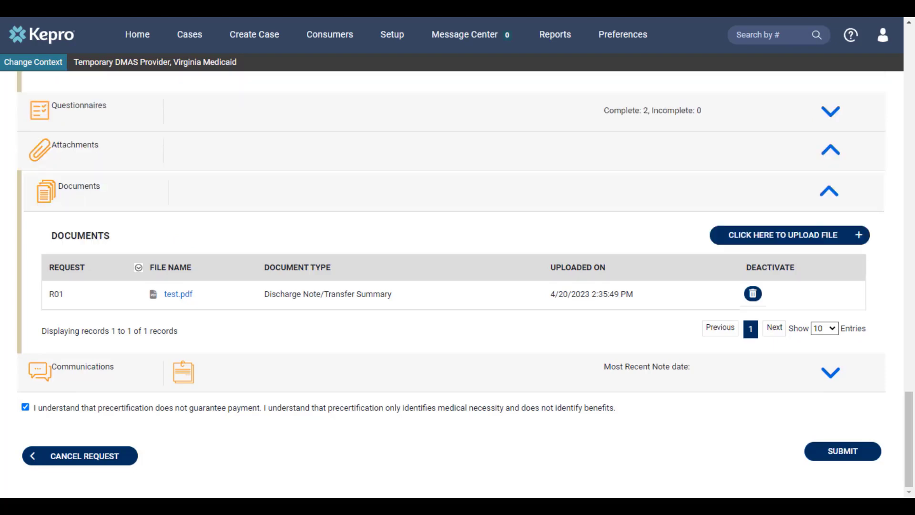
pyautogui.click(822, 459)
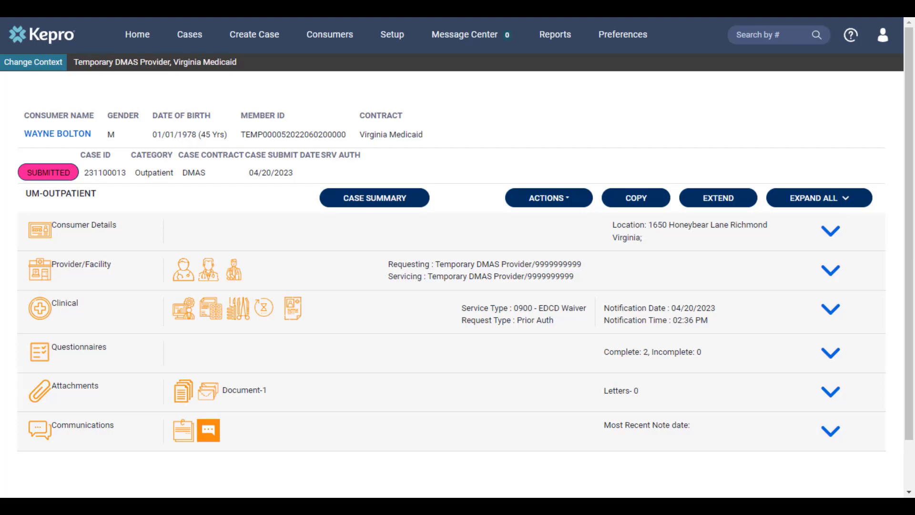
# Return to the home page and open the completed inpatient case by searching for its case number
pyautogui.click(142, 40)
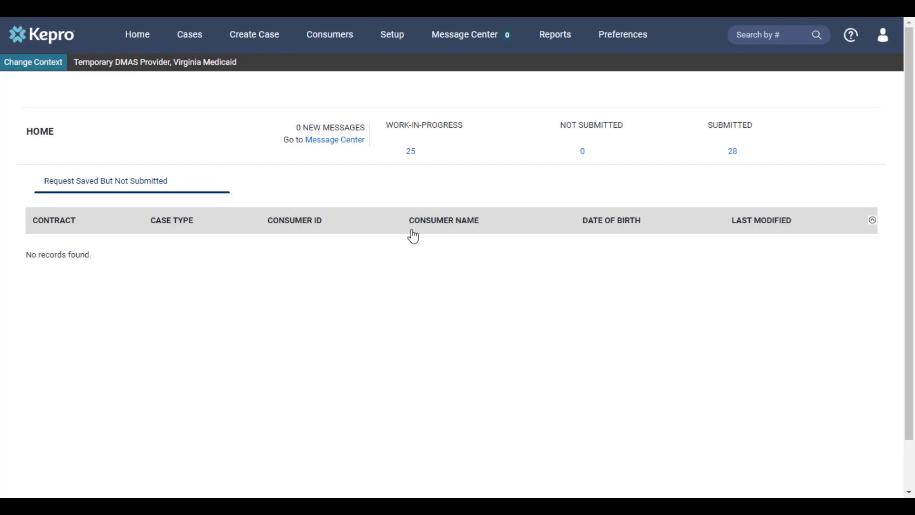
pyautogui.click(780, 37)
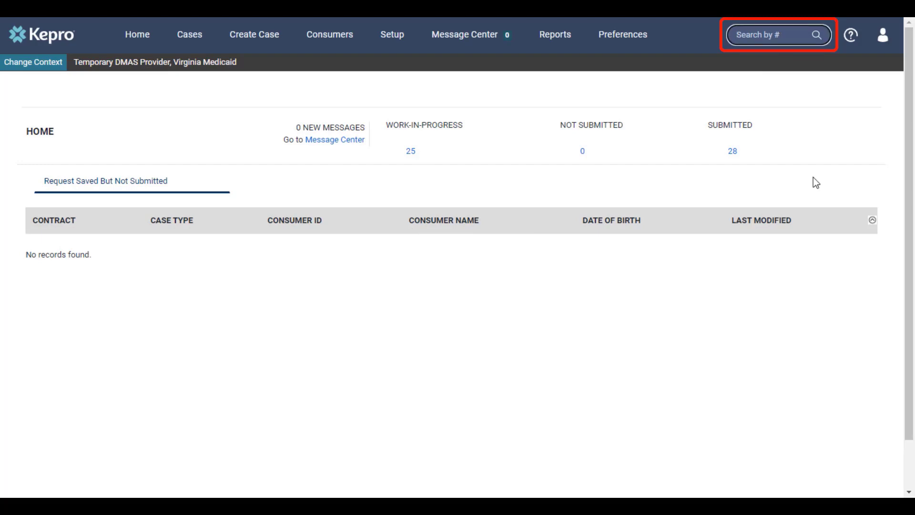
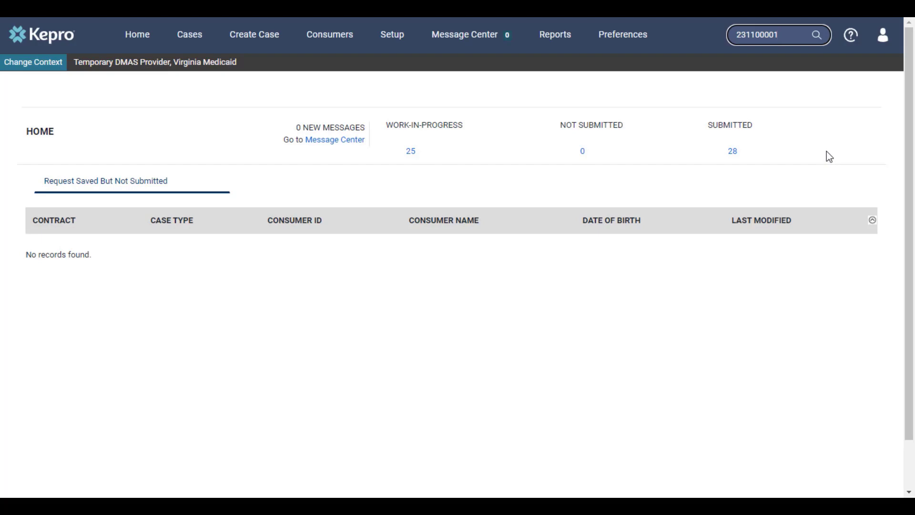
pyautogui.press('Return')
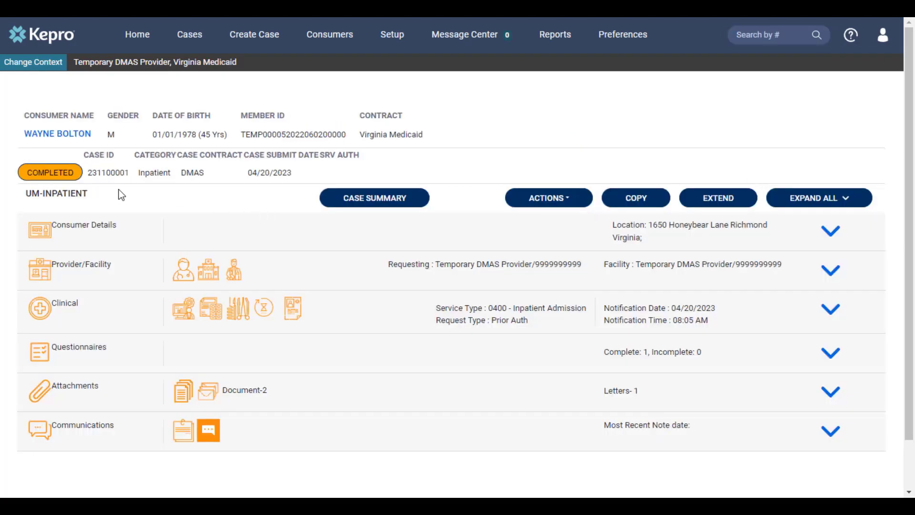
# Open the case summary, examine the determination and denial letter for request R01, and return to the case page
pyautogui.click(378, 200)
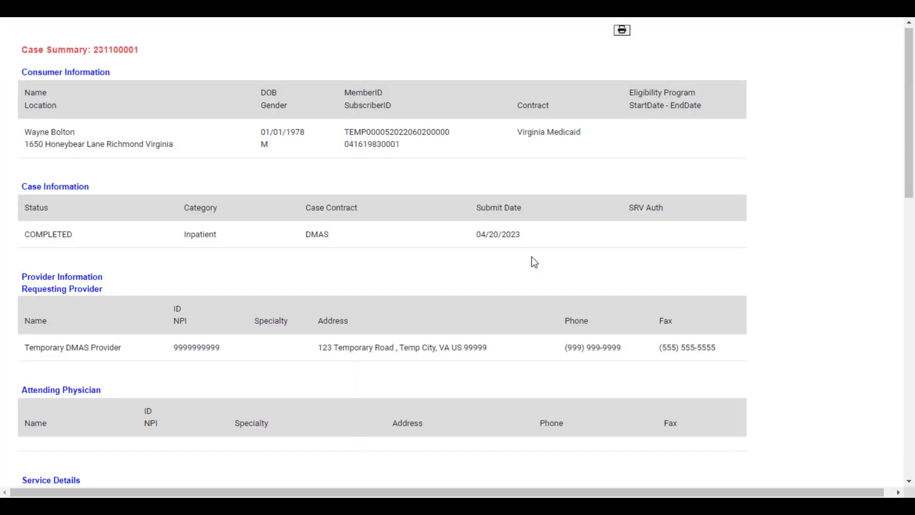
pyautogui.scroll(-6, 532, 258)
pyautogui.scroll(-3, 532, 258)
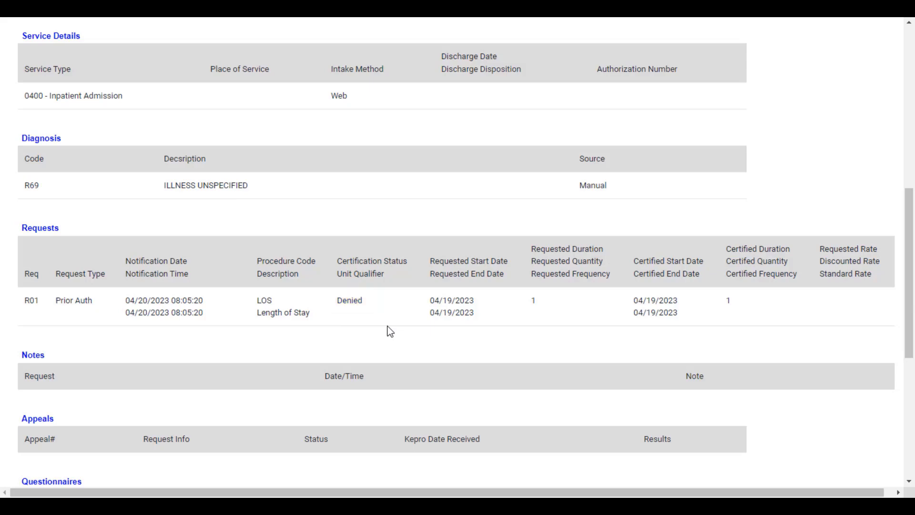
pyautogui.scroll(-7, 379, 315)
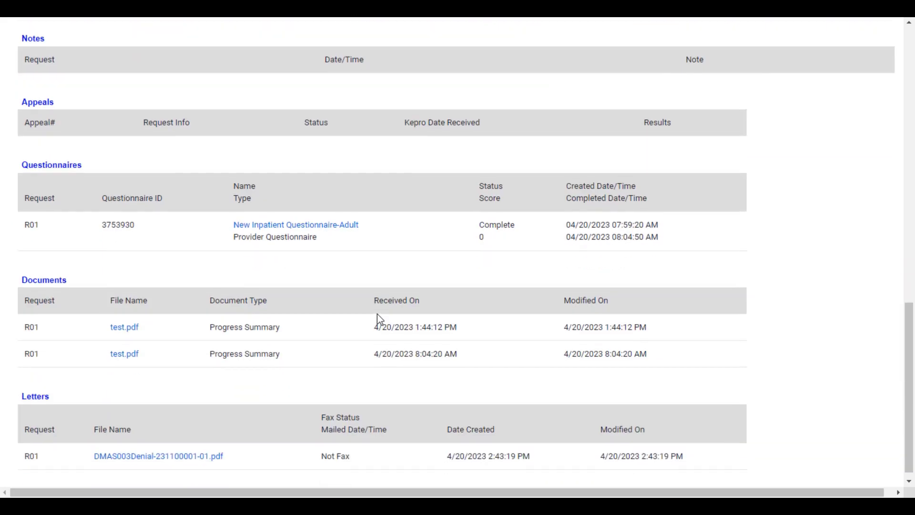
pyautogui.click(136, 452)
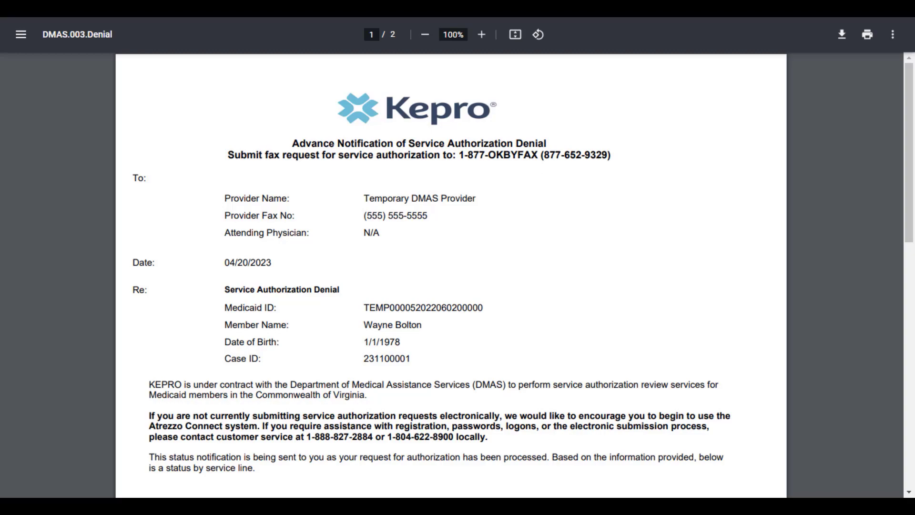
pyautogui.hotkey('ctrl', 'w')
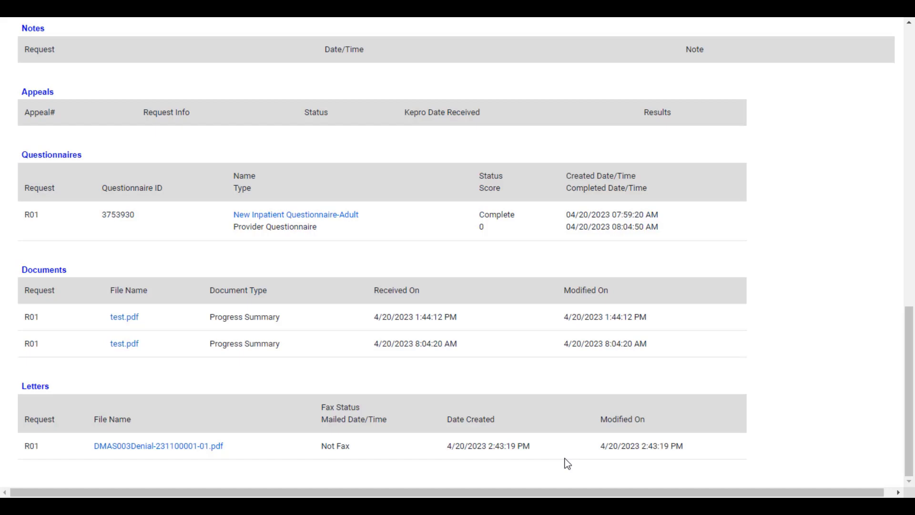
pyautogui.scroll(15, 567, 463)
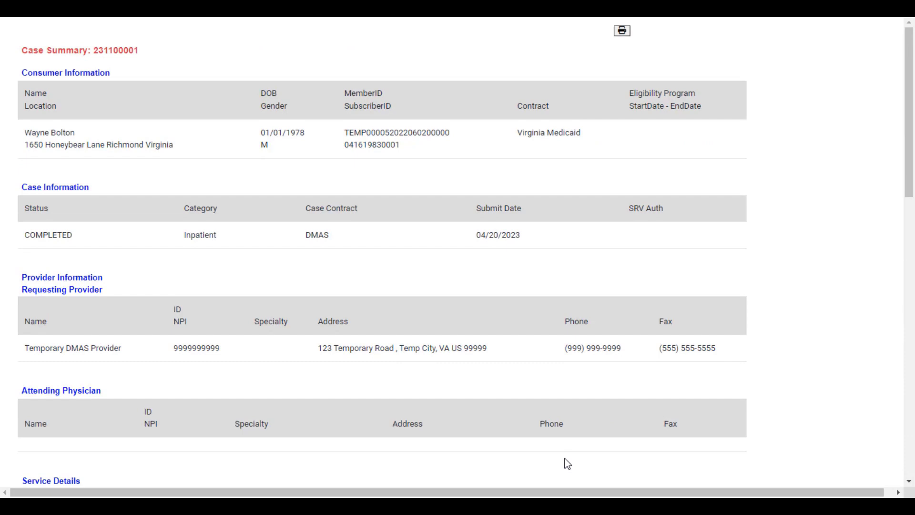
pyautogui.click(623, 37)
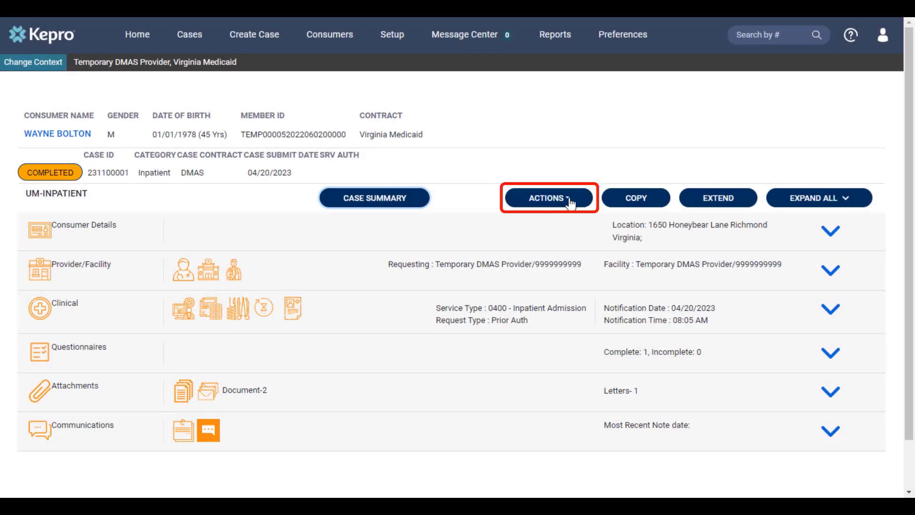
# Submit a peer-to-peer review request for R01 with the note "Peer to Peer information goes here."
pyautogui.click(569, 200)
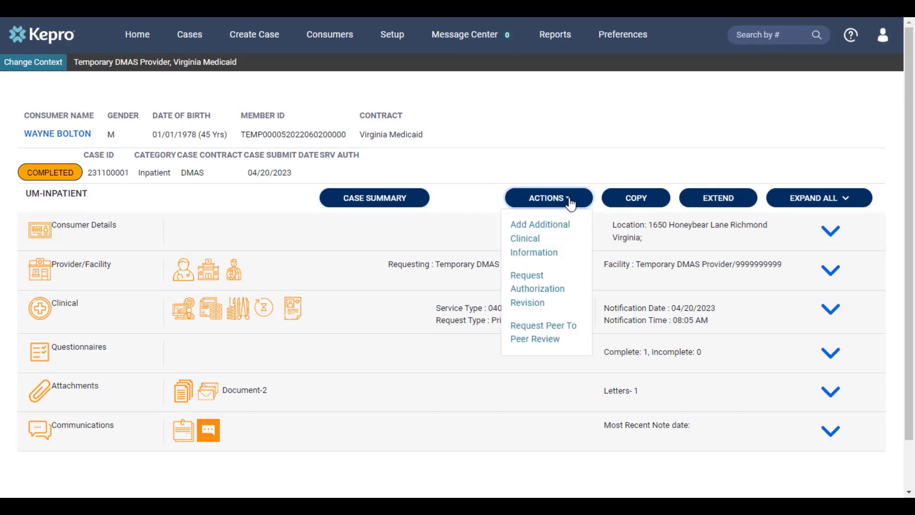
pyautogui.click(540, 339)
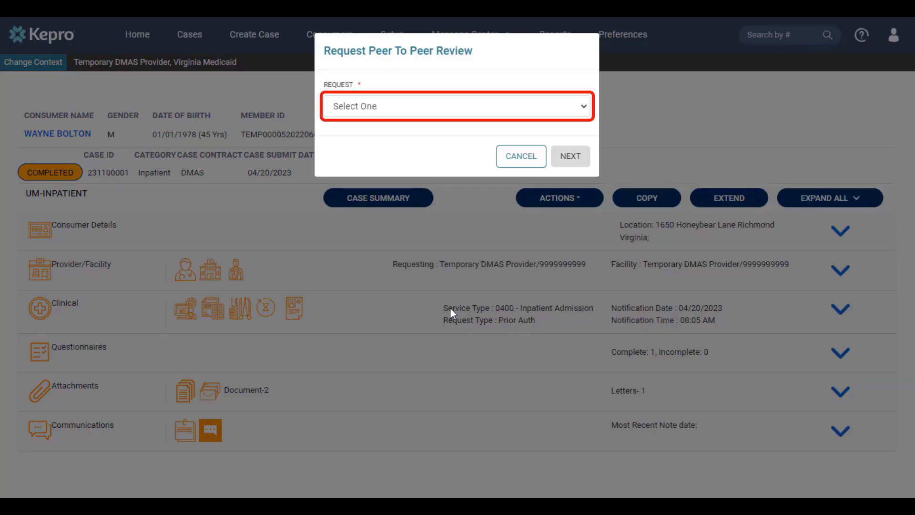
pyautogui.click(388, 107)
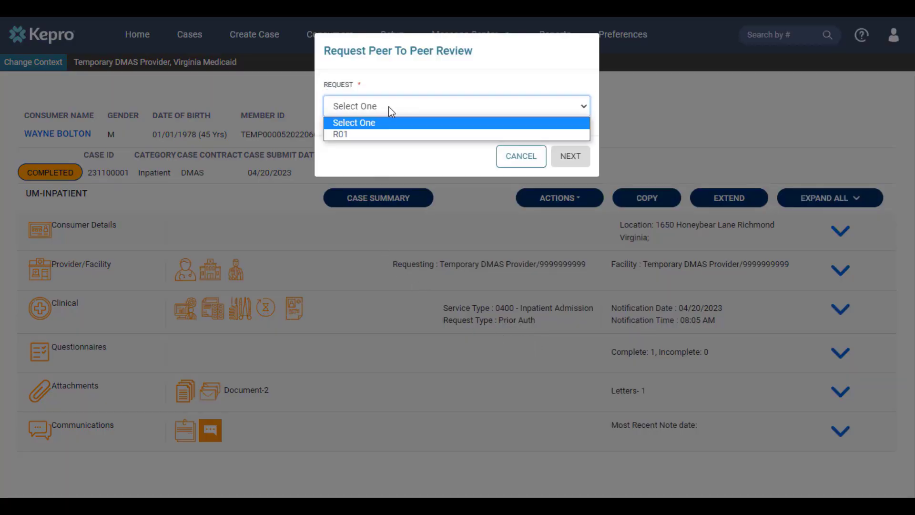
pyautogui.click(384, 134)
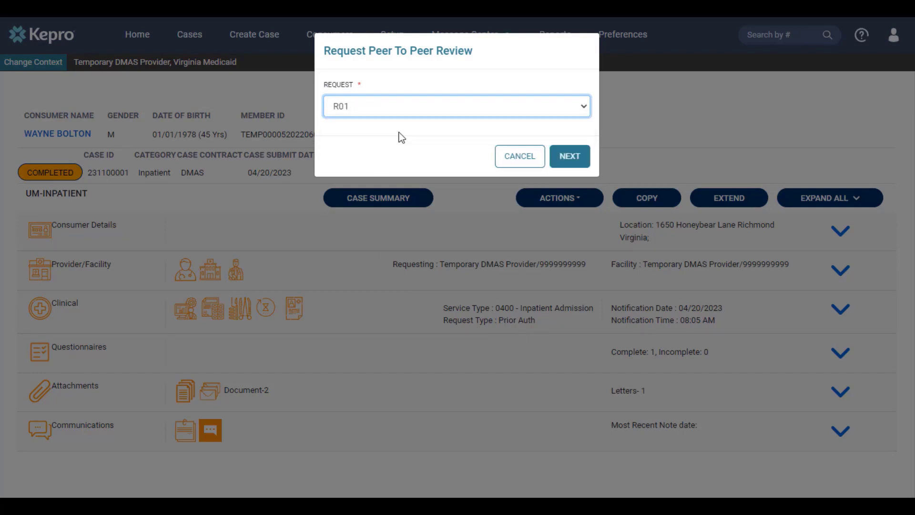
pyautogui.click(566, 162)
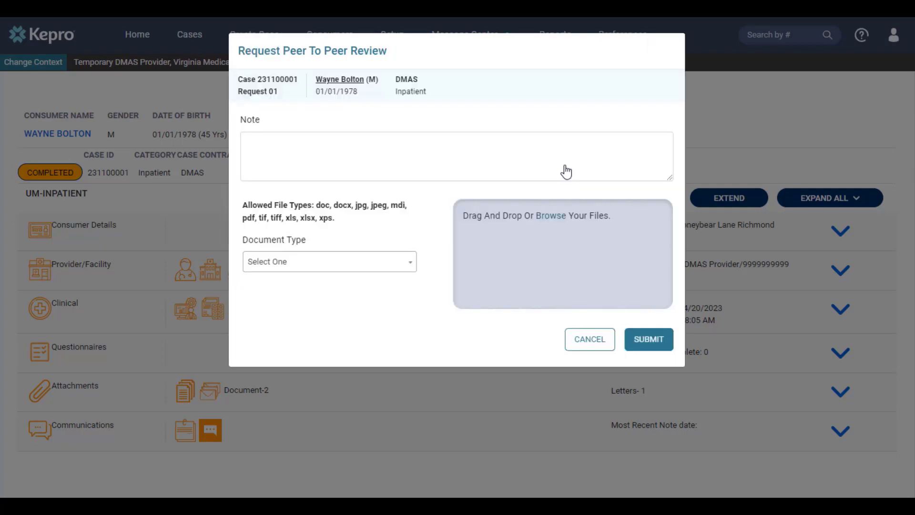
pyautogui.click(566, 172)
pyautogui.write('Peer to Peer information goes here.')
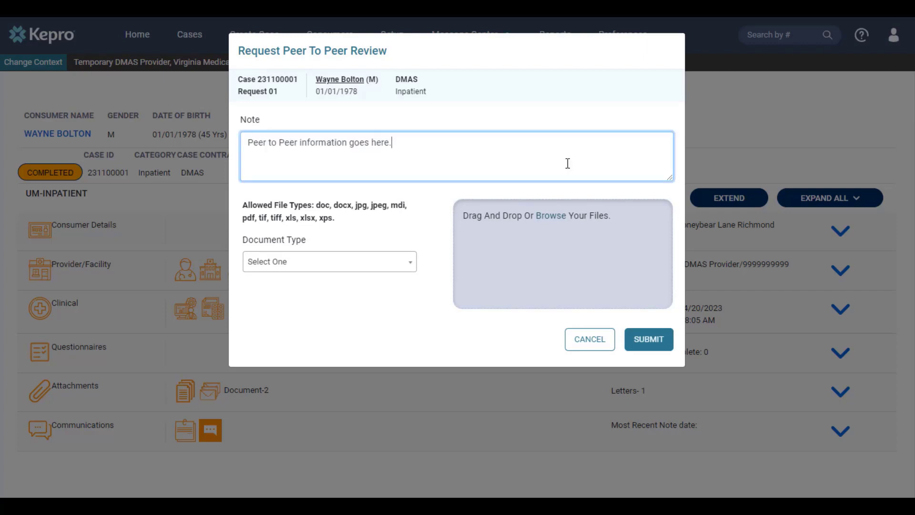
pyautogui.click(639, 340)
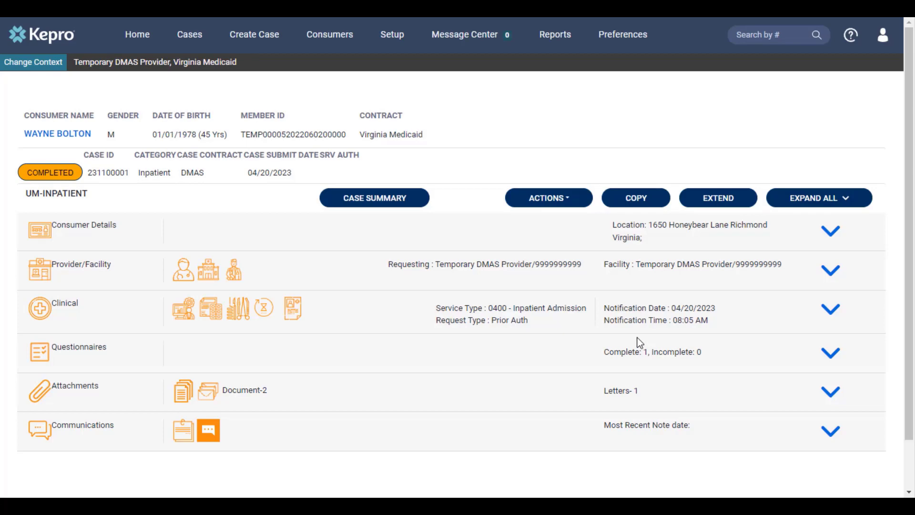
# Open the saved but not submitted DMAS UM-INPATIENT request from the home page for editing
pyautogui.click(127, 40)
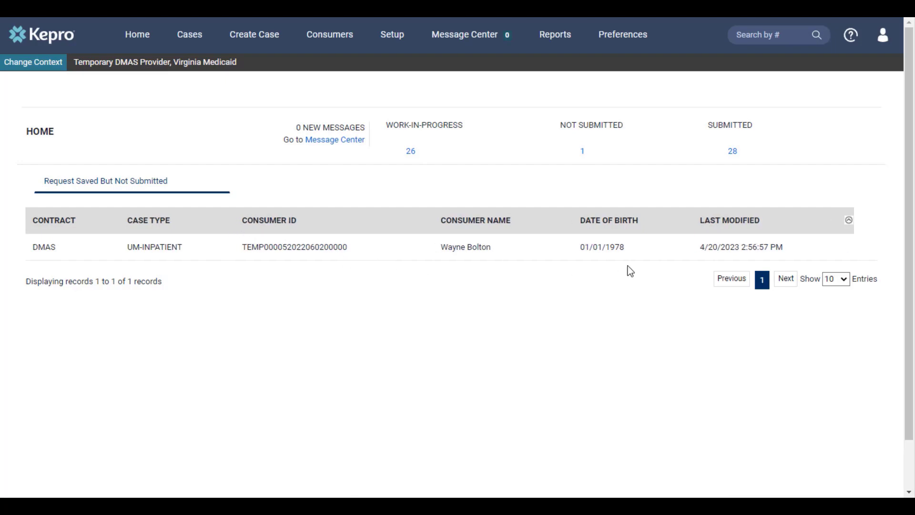
pyautogui.moveTo(805, 253)
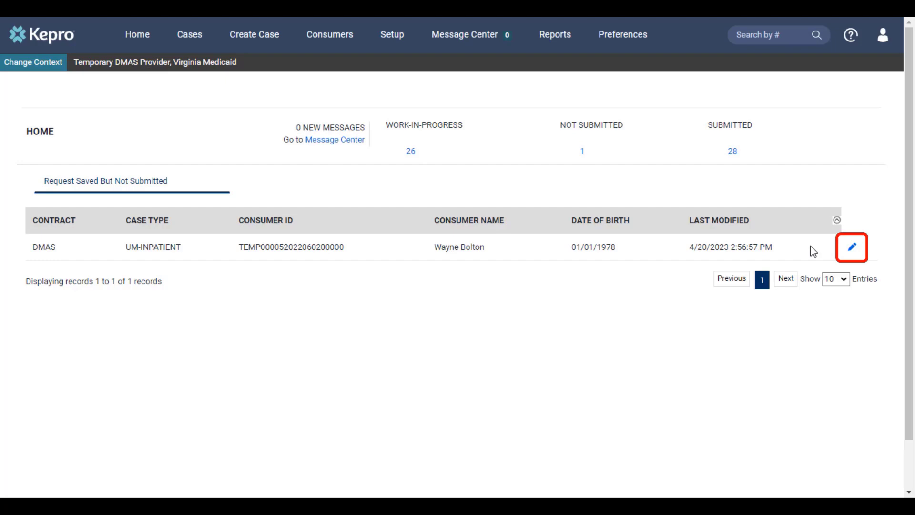
pyautogui.click(851, 249)
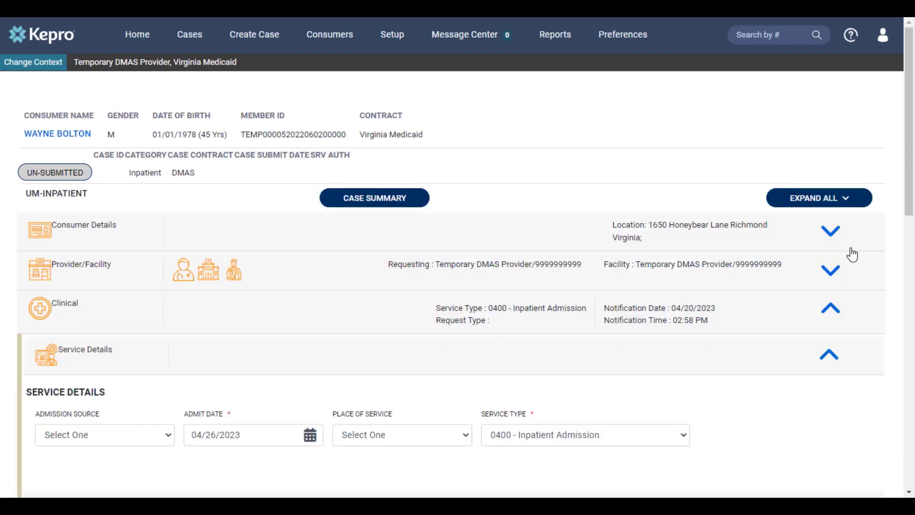